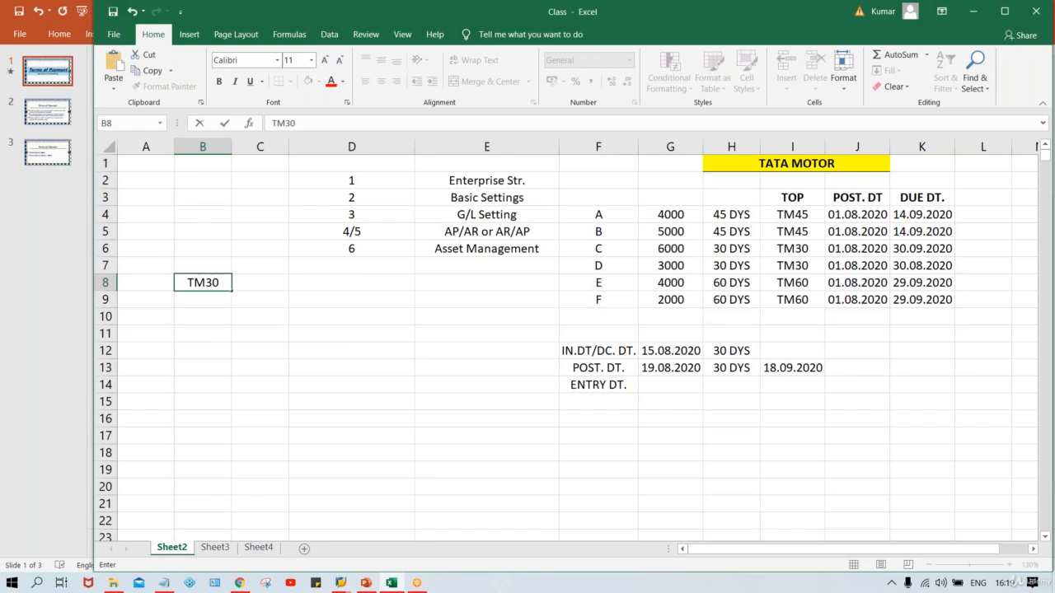
# Enter 30 DYS in C8 as the payment period for TM30
pyautogui.press('Tab')
pyautogui.write('D')
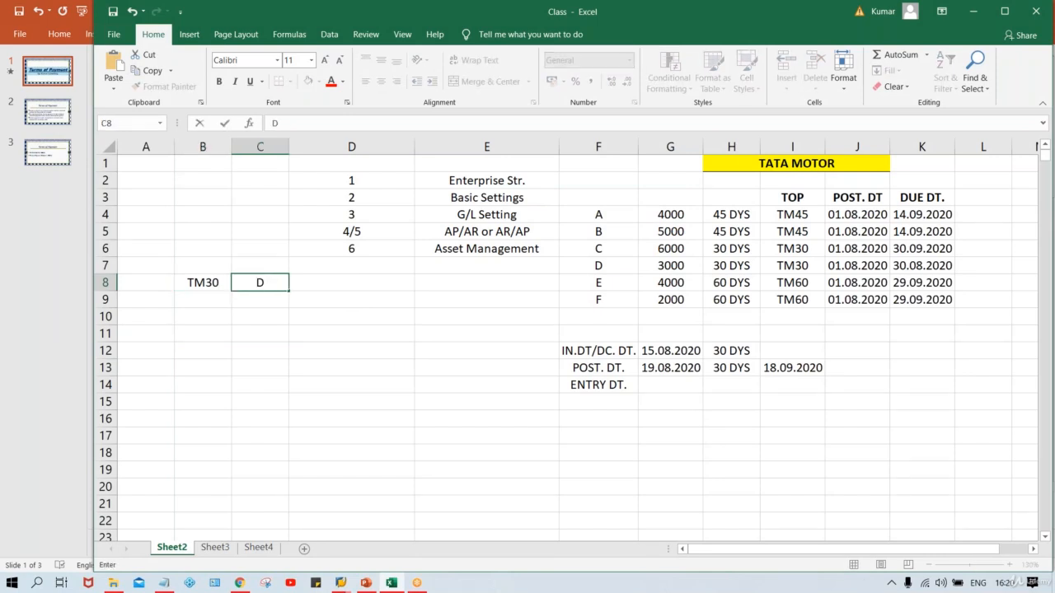
pyautogui.write('3')
pyautogui.press('BackSpace')
pyautogui.press('BackSpace')
pyautogui.write('30 DYS')
pyautogui.press('Return')
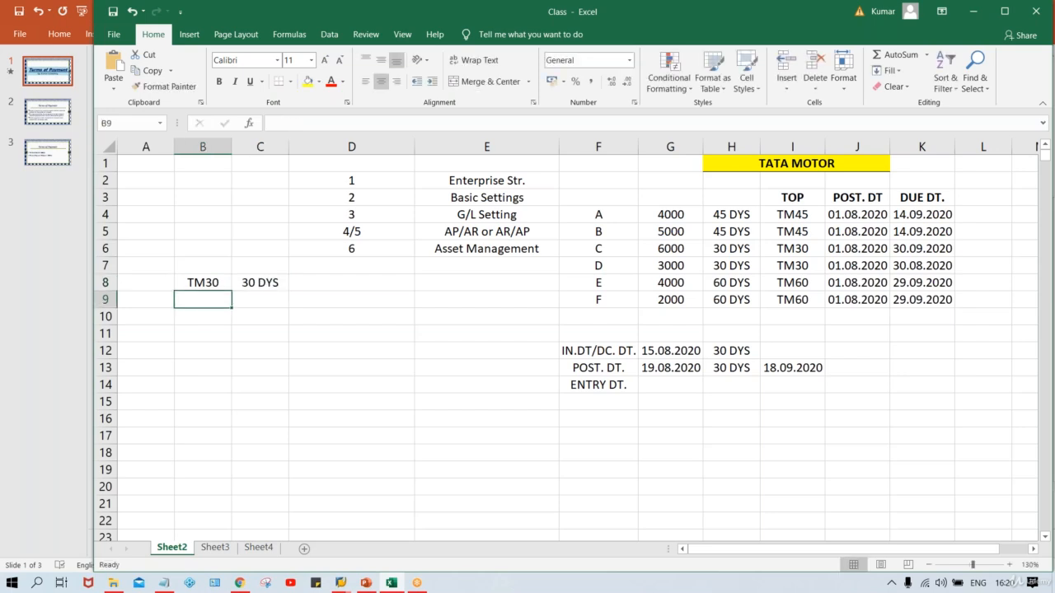
# Add TM45 with 45 DYS in B9:C9 and TM60 with 60 DYS in B10:C10
pyautogui.write('TM45')
pyautogui.press('Tab')
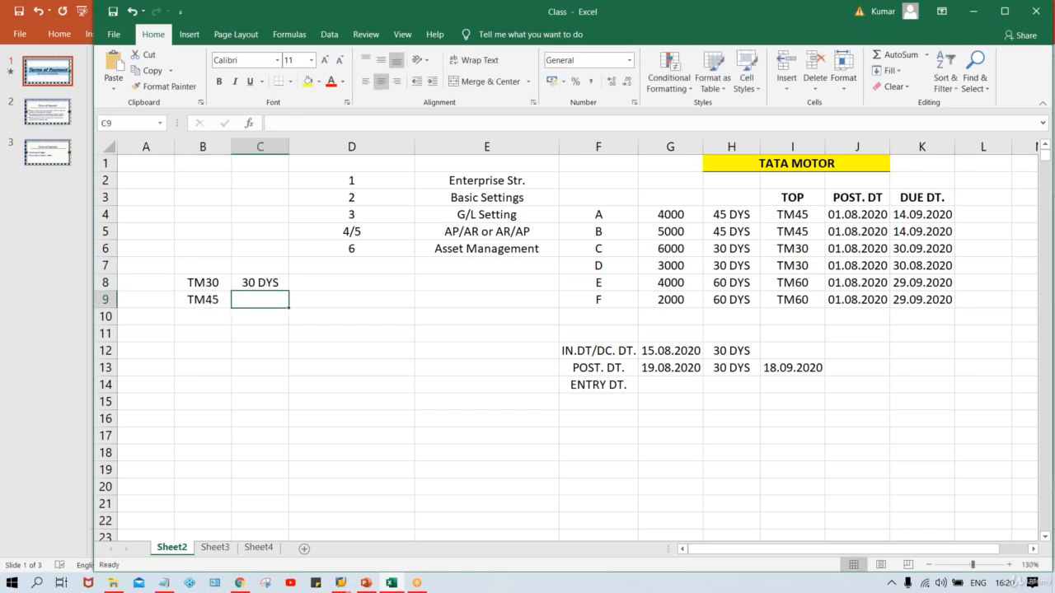
pyautogui.write('45 DYS')
pyautogui.press('Return')
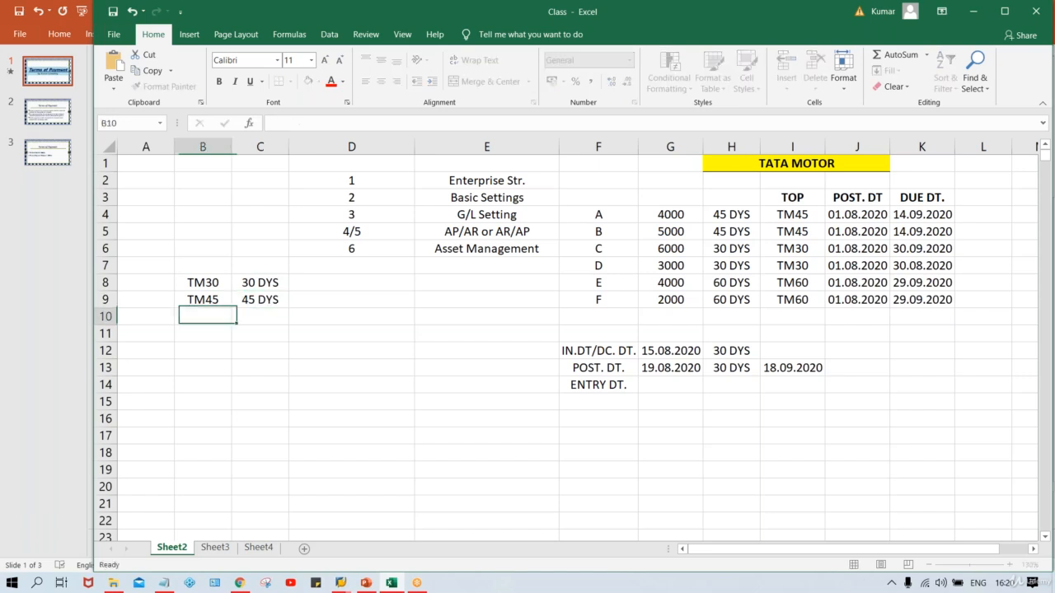
pyautogui.write('TM60')
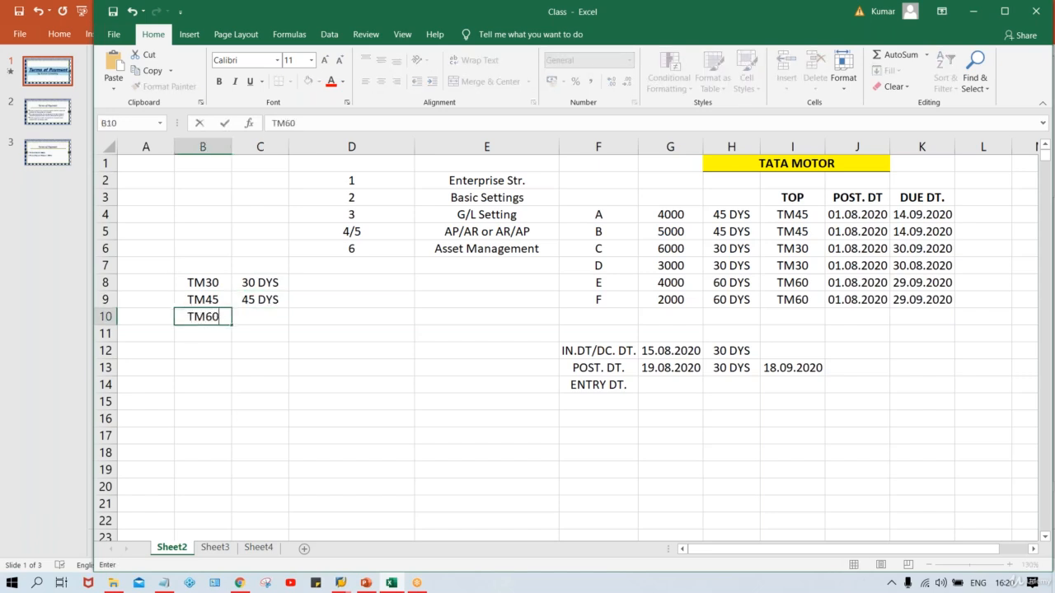
pyautogui.press('Tab')
pyautogui.write('60 DYS')
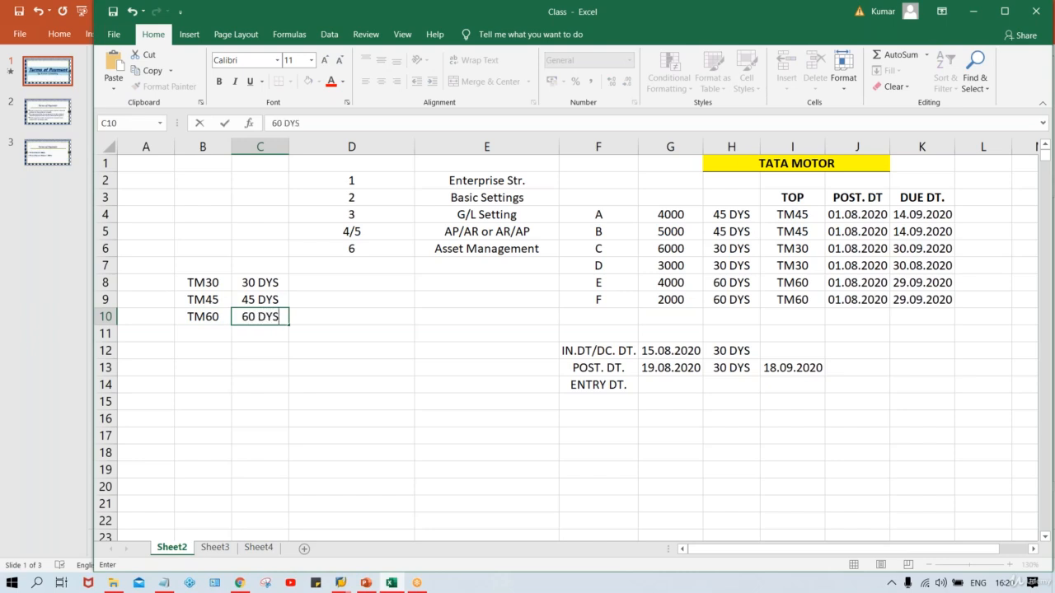
pyautogui.press('Return')
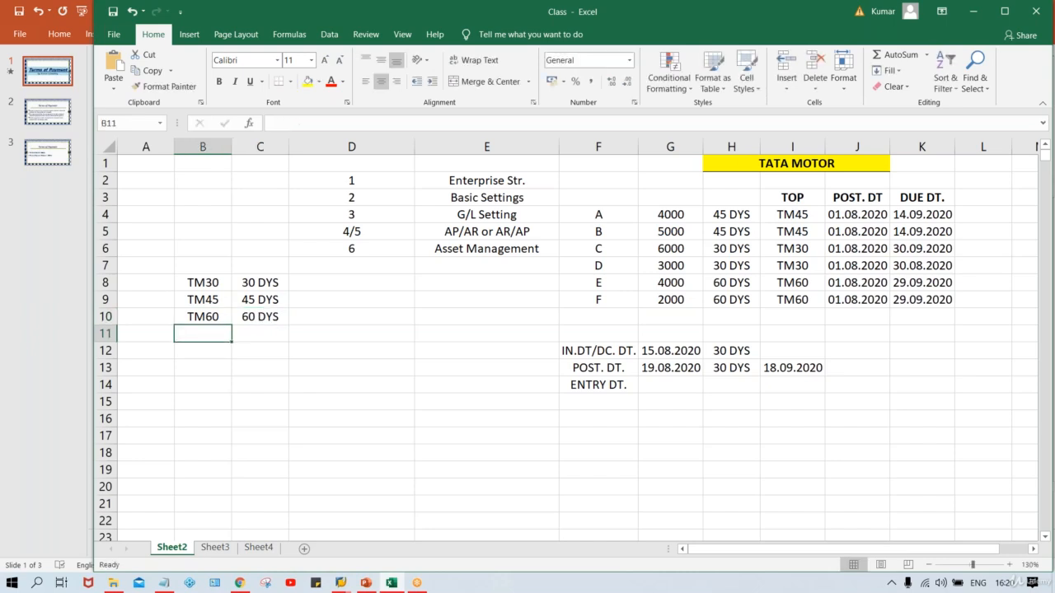
pyautogui.moveTo(204, 285); pyautogui.dragTo(235, 302)
pyautogui.click(205, 300)
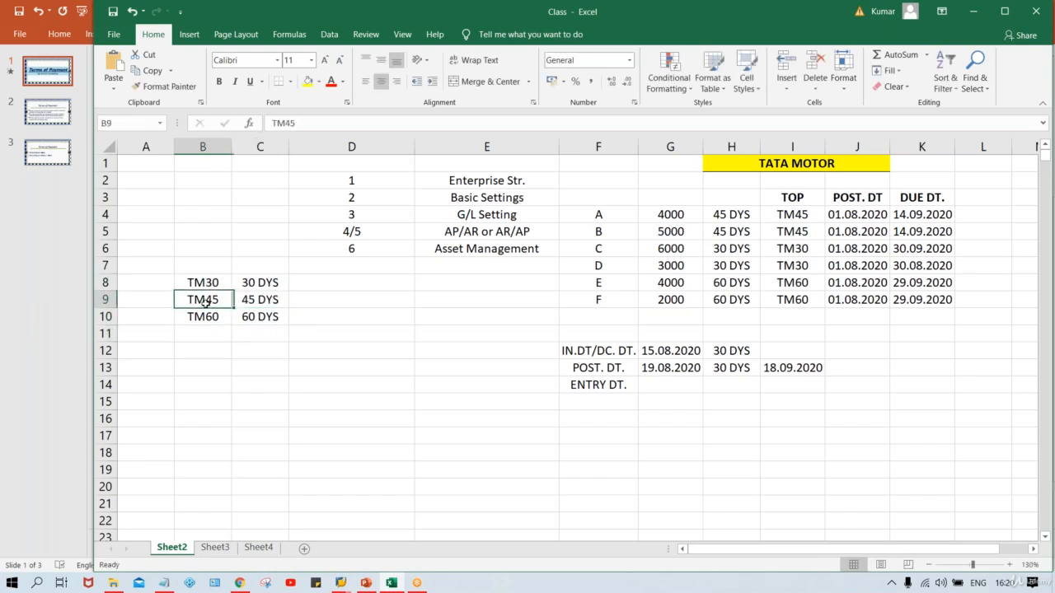
pyautogui.click(204, 318)
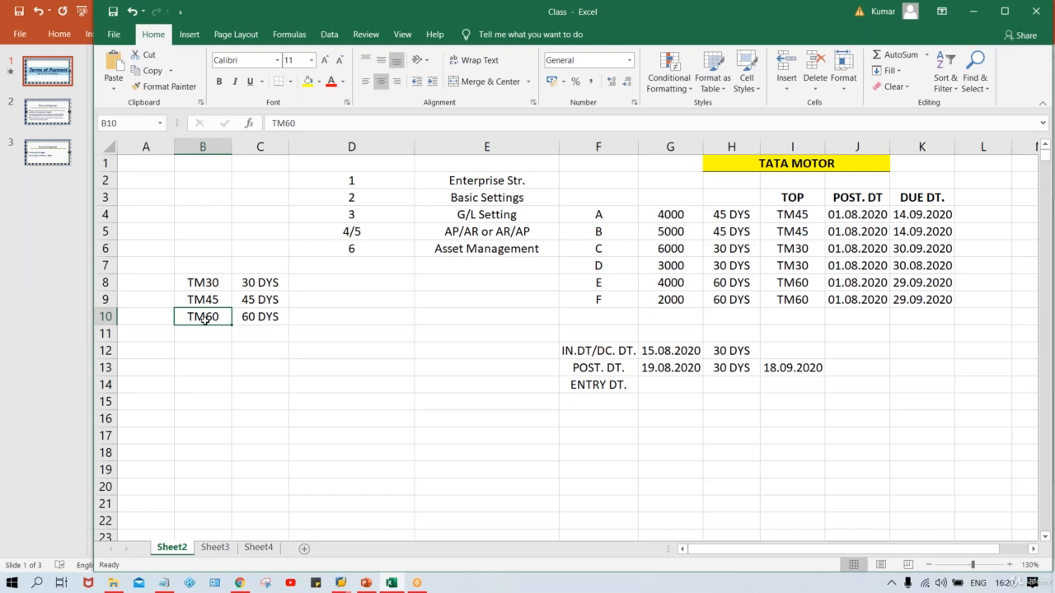
pyautogui.click(199, 339)
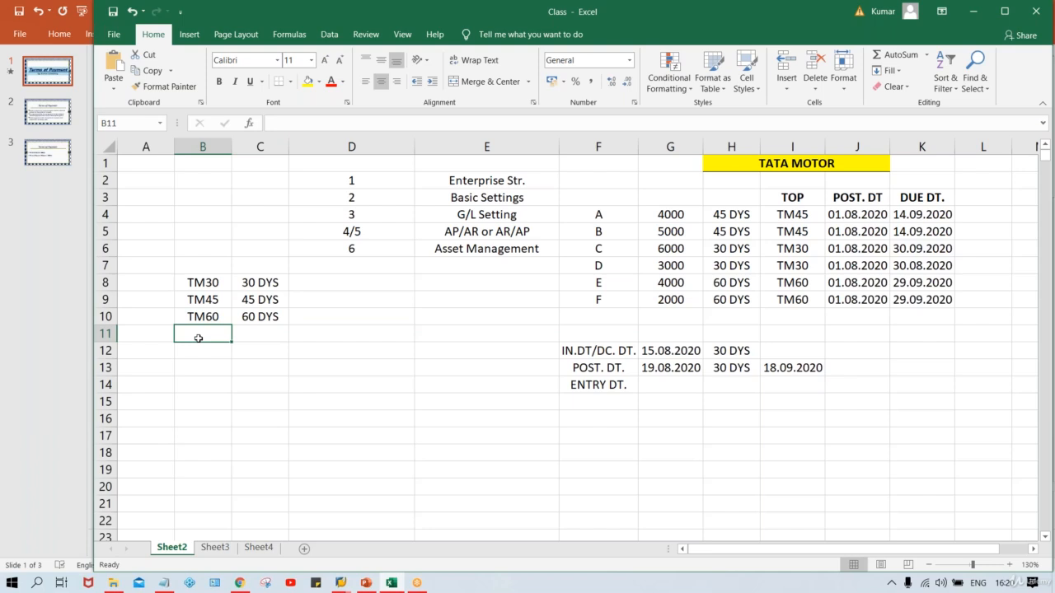
pyautogui.click(240, 283)
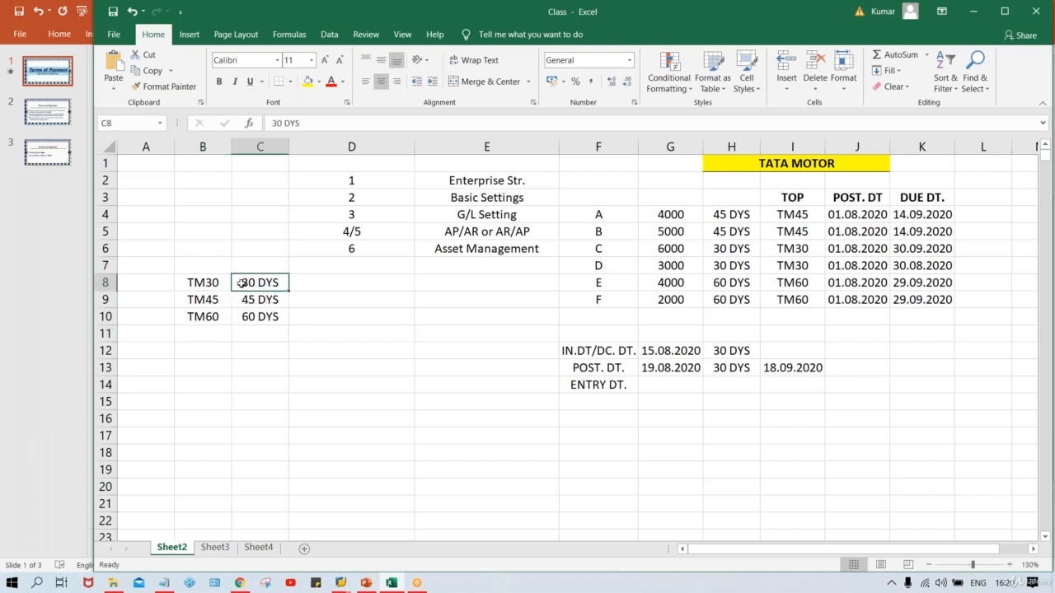
pyautogui.click(258, 300)
pyautogui.click(263, 318)
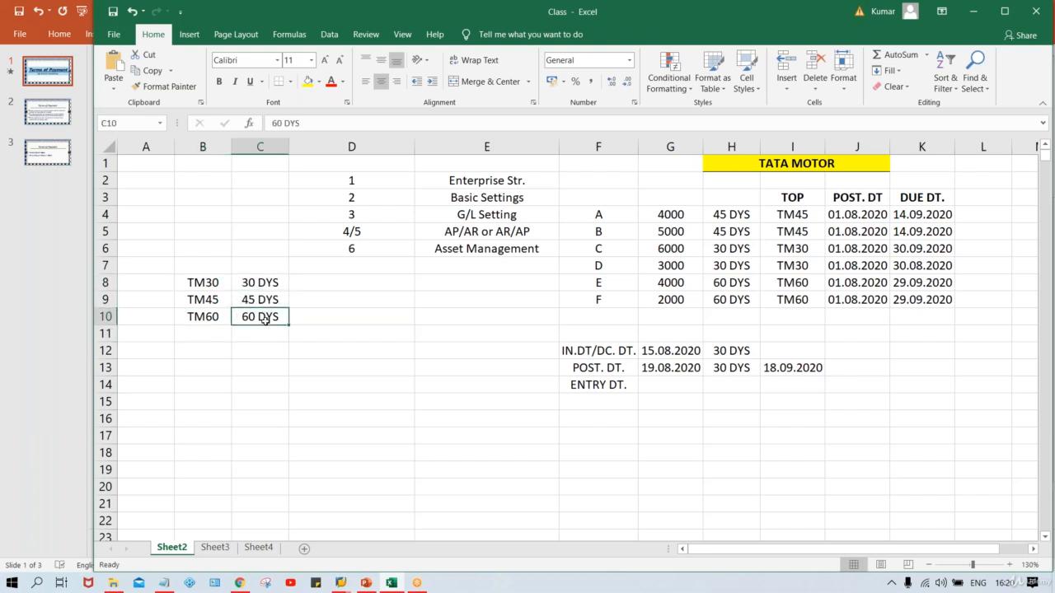
# Add a row 11 entry with TM31 in column B, 30 DYS in column C and 15 DYS-5% in column D
pyautogui.click(202, 338)
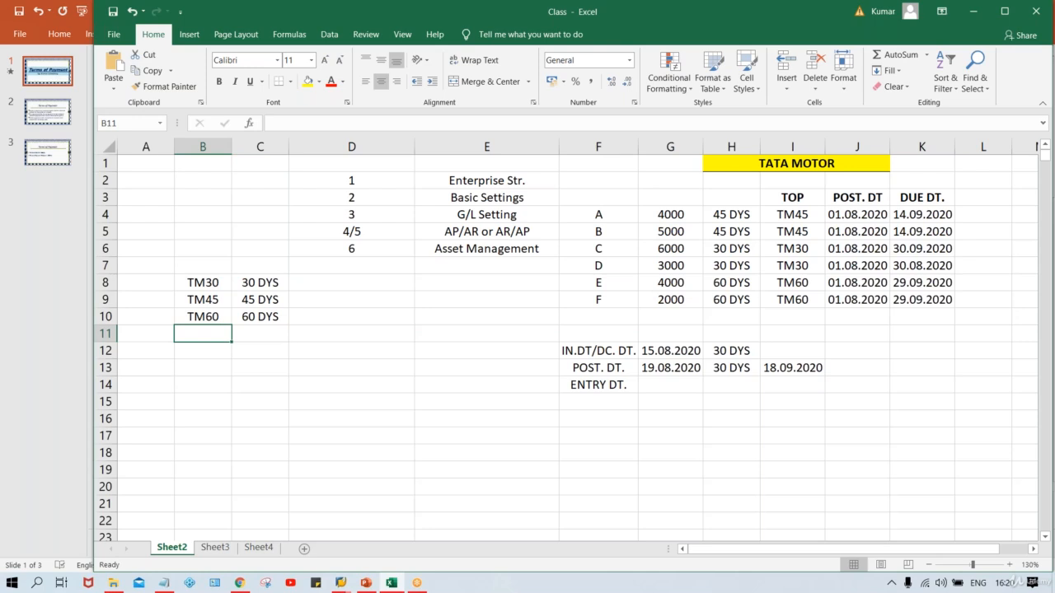
pyautogui.write('TM30')
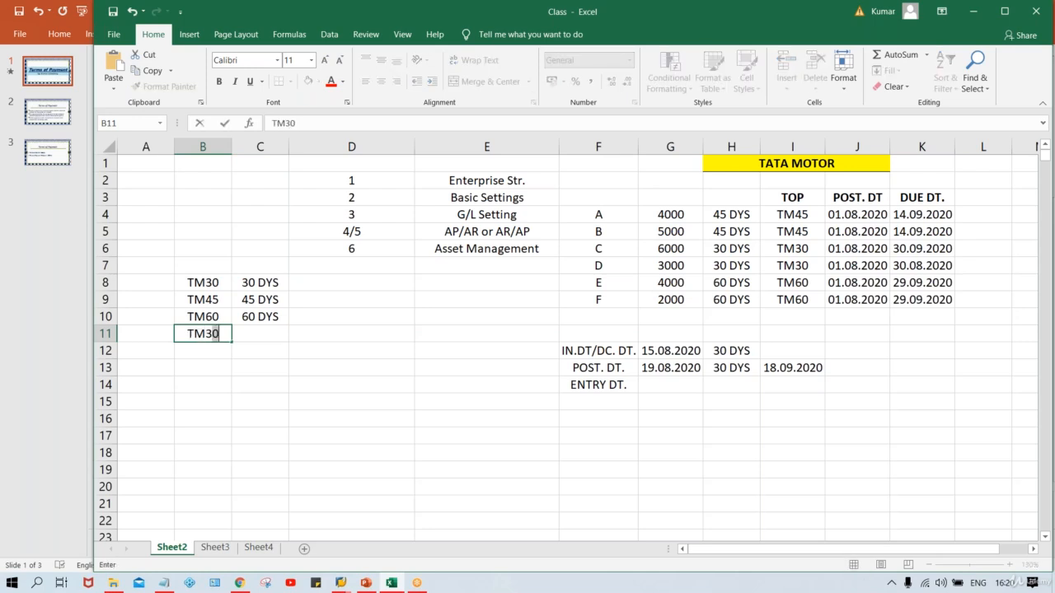
pyautogui.press('BackSpace')
pyautogui.write('1')
pyautogui.press('Tab')
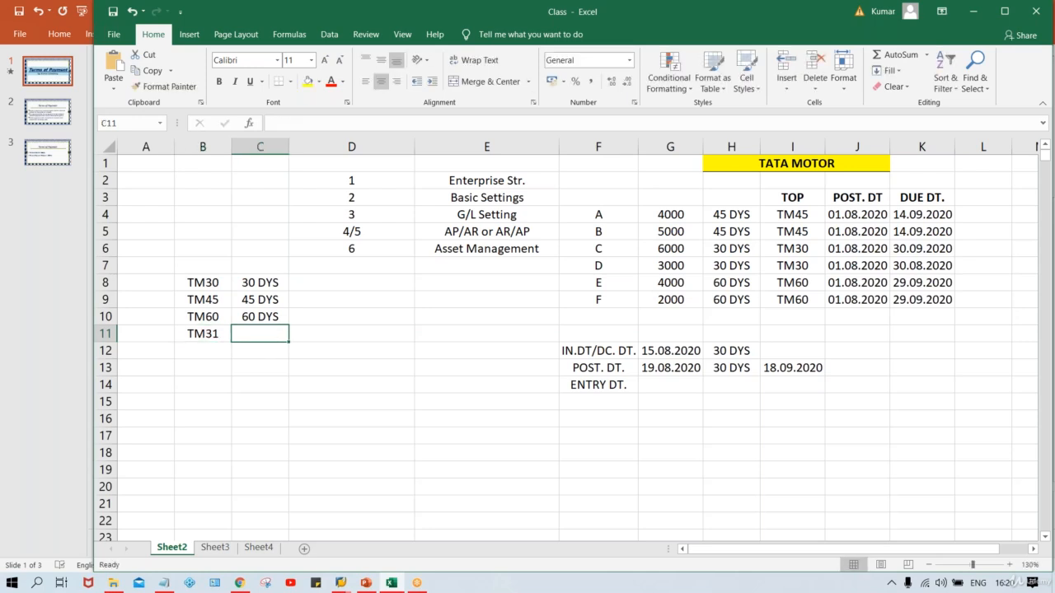
pyautogui.write('30 D')
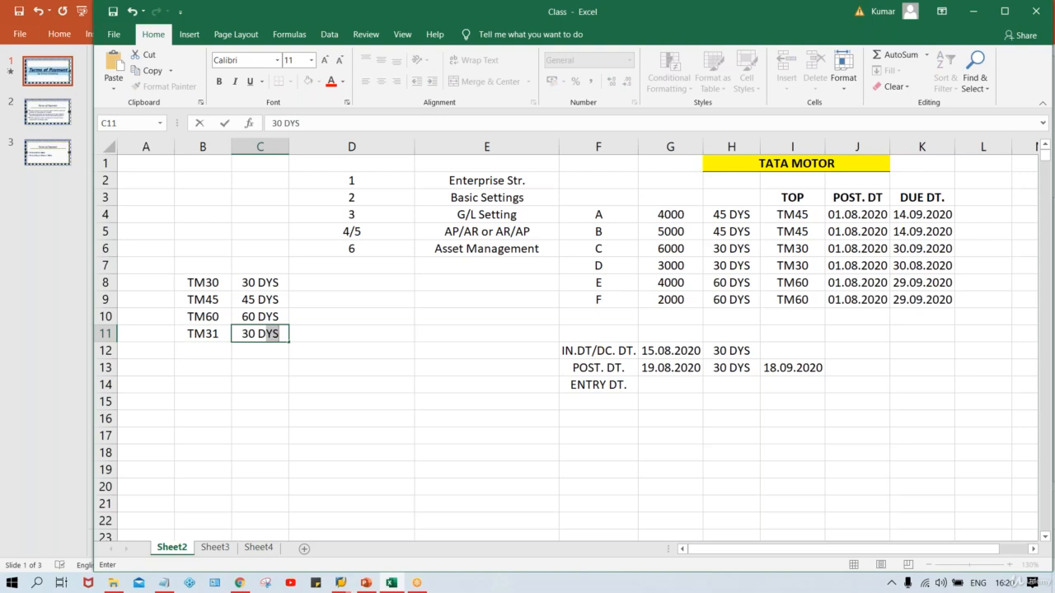
pyautogui.press('Tab')
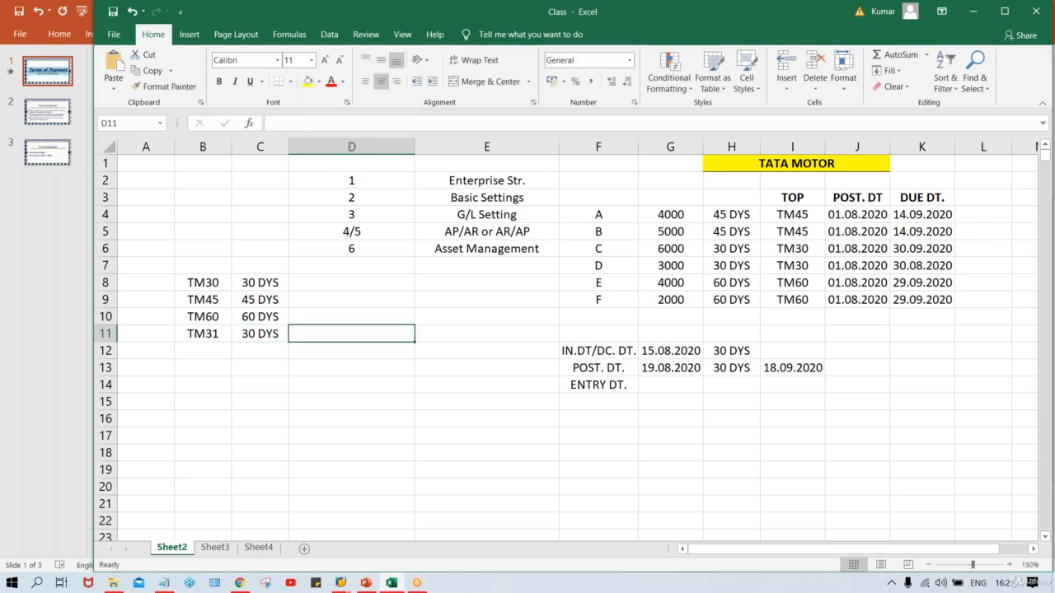
pyautogui.write('15')
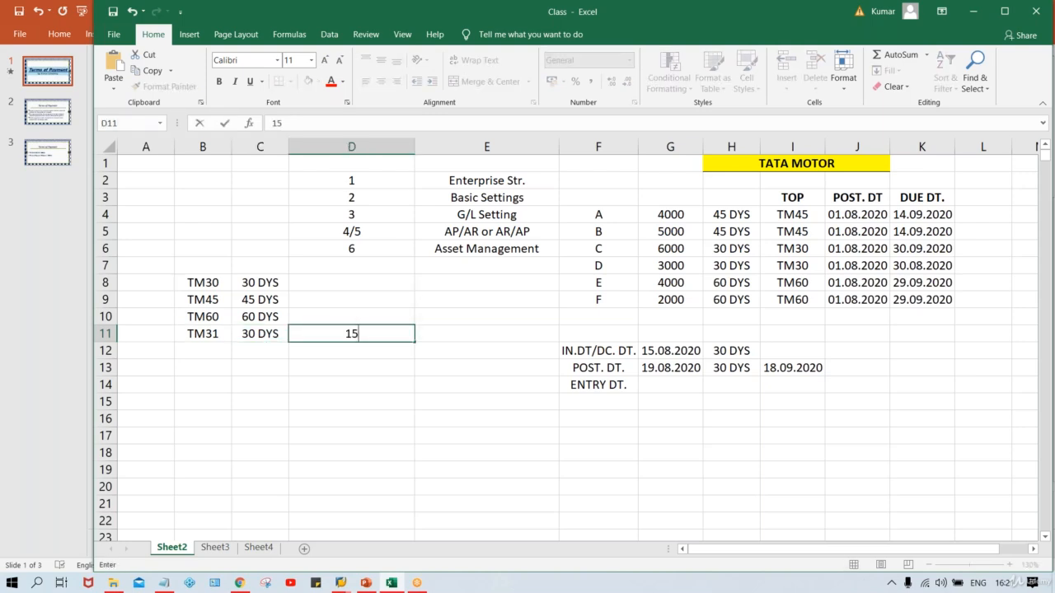
pyautogui.write(' DYS-5%')
# Add a row 12 entry with TM32 in column B, 30 DYS in column C and 15 DYS-2% in column D
pyautogui.click(203, 350)
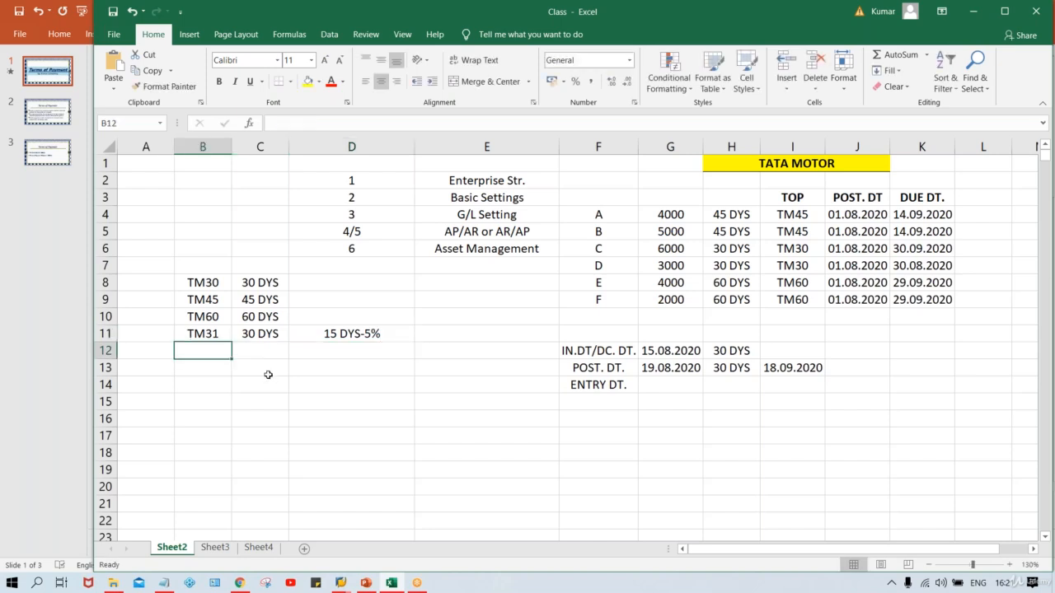
pyautogui.write('TM32')
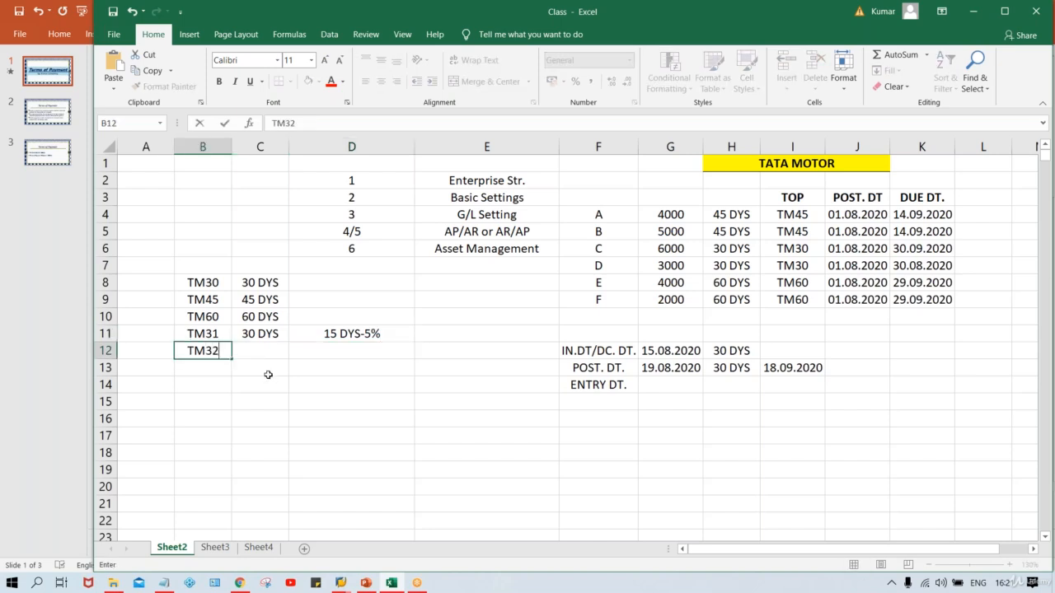
pyautogui.press('Tab')
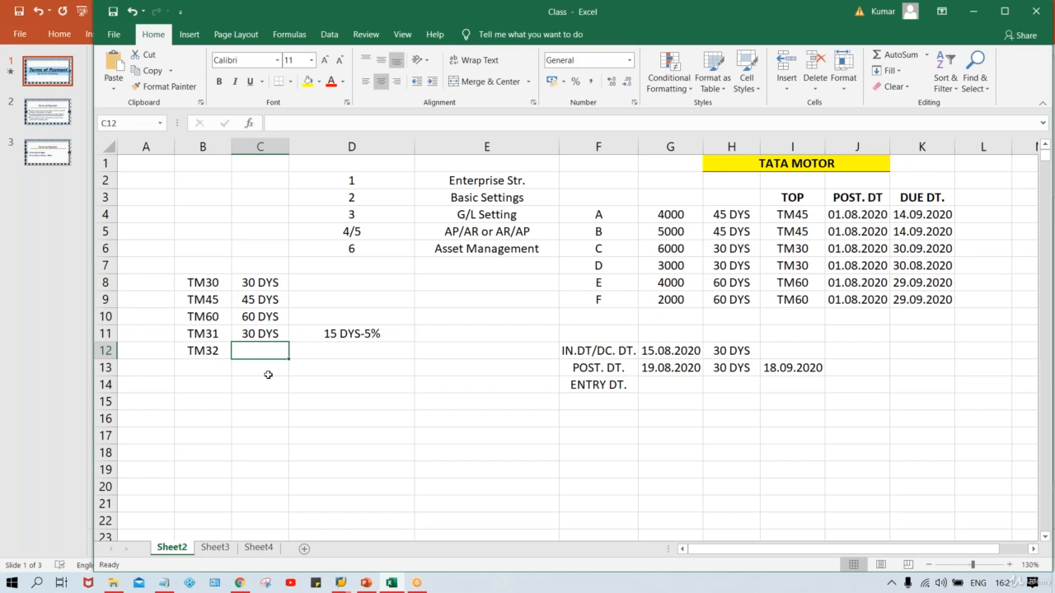
pyautogui.write('30 DYS')
pyautogui.press('Tab')
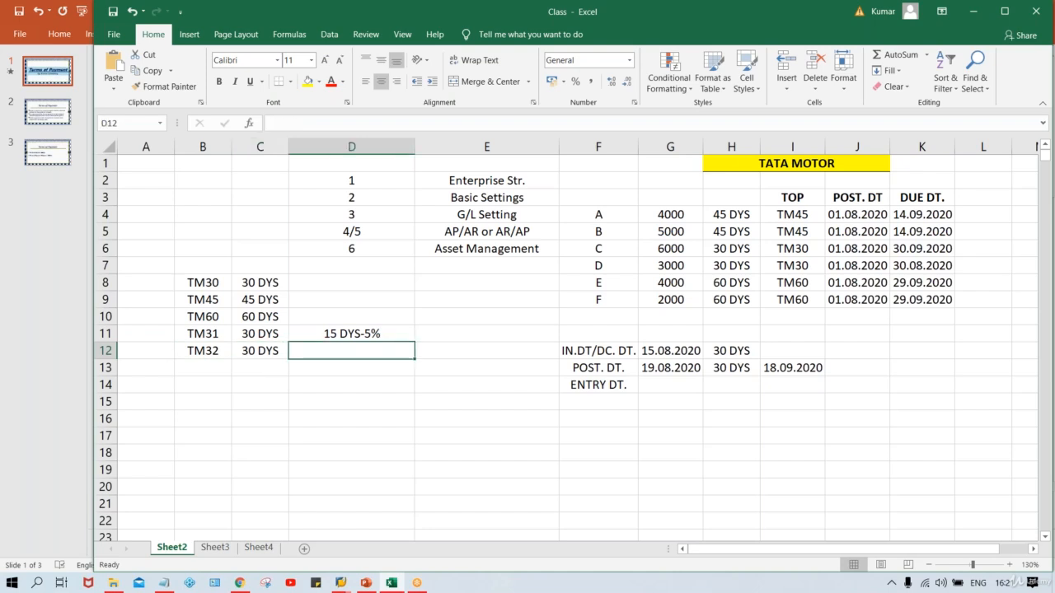
pyautogui.hotkey('ctrl', 'd')
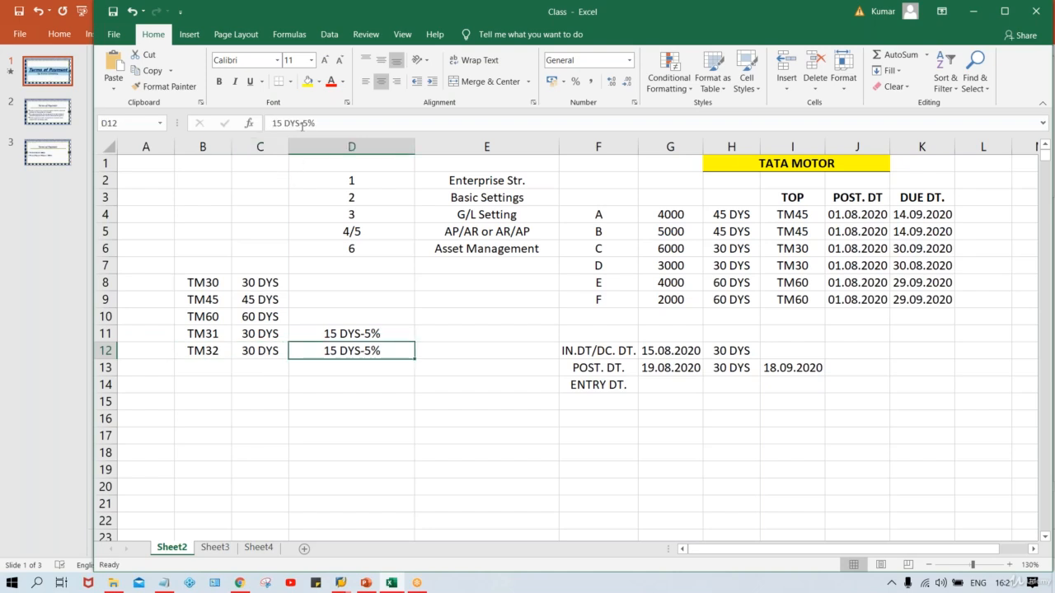
pyautogui.click(302, 124)
pyautogui.press('Delete')
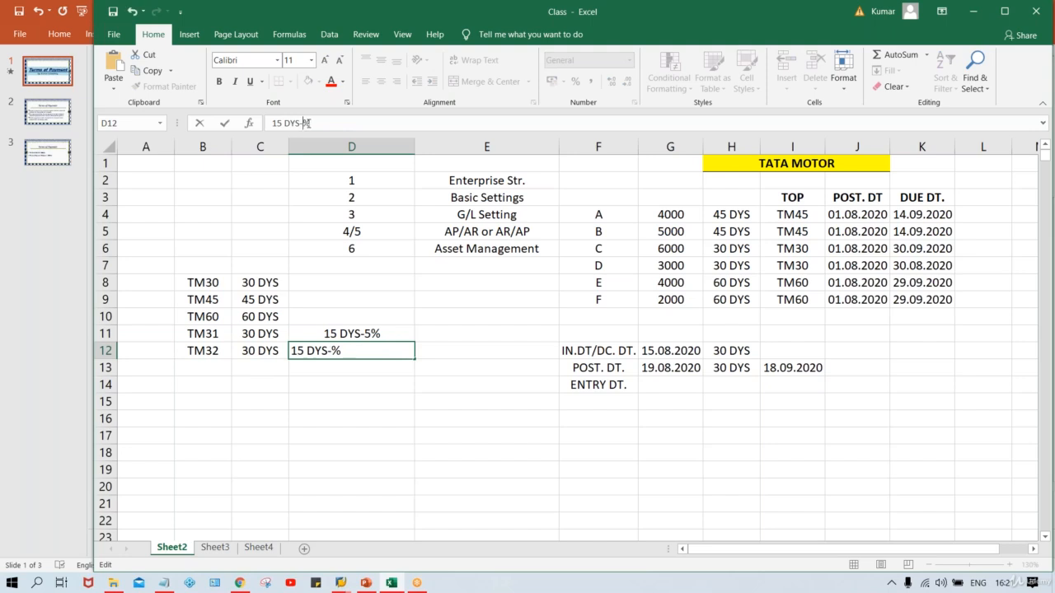
pyautogui.write('2')
pyautogui.press('Return')
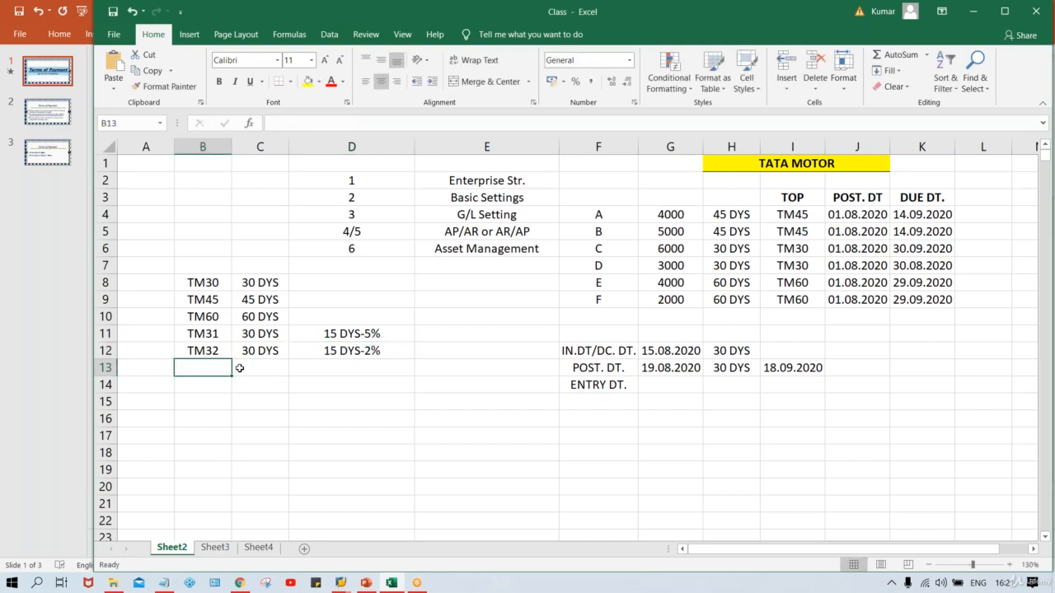
# Add a row 13 entry with TM32 in column B, 30 DYS in column C and 10 DYS-2% in column D
pyautogui.write('TM32')
pyautogui.press('Tab')
pyautogui.write('30 DYS')
pyautogui.press('Tab')
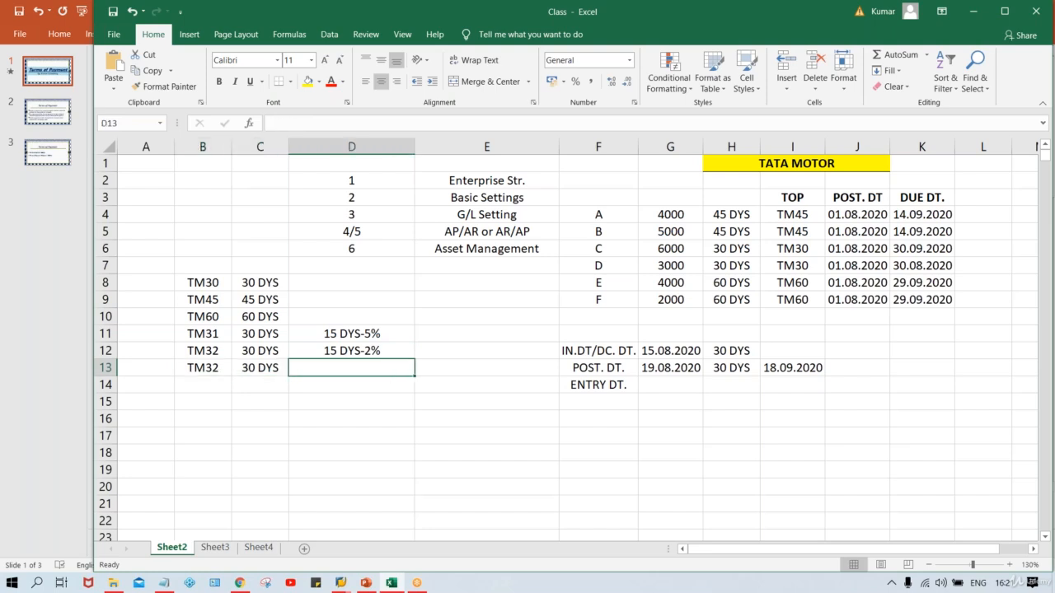
pyautogui.hotkey('ctrl', 'd')
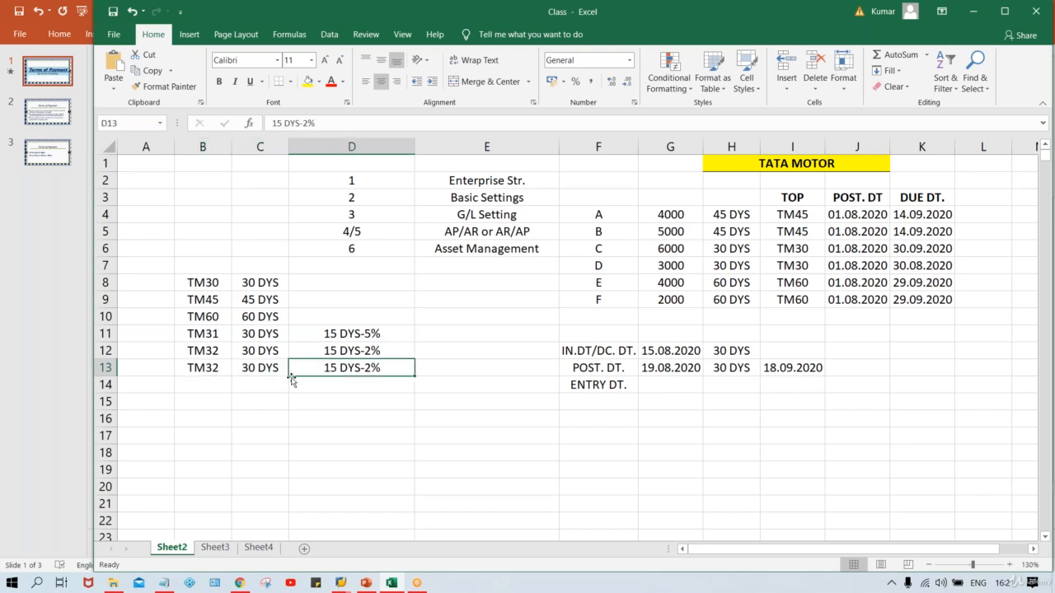
pyautogui.doubleClick(336, 366)
pyautogui.press('BackSpace')
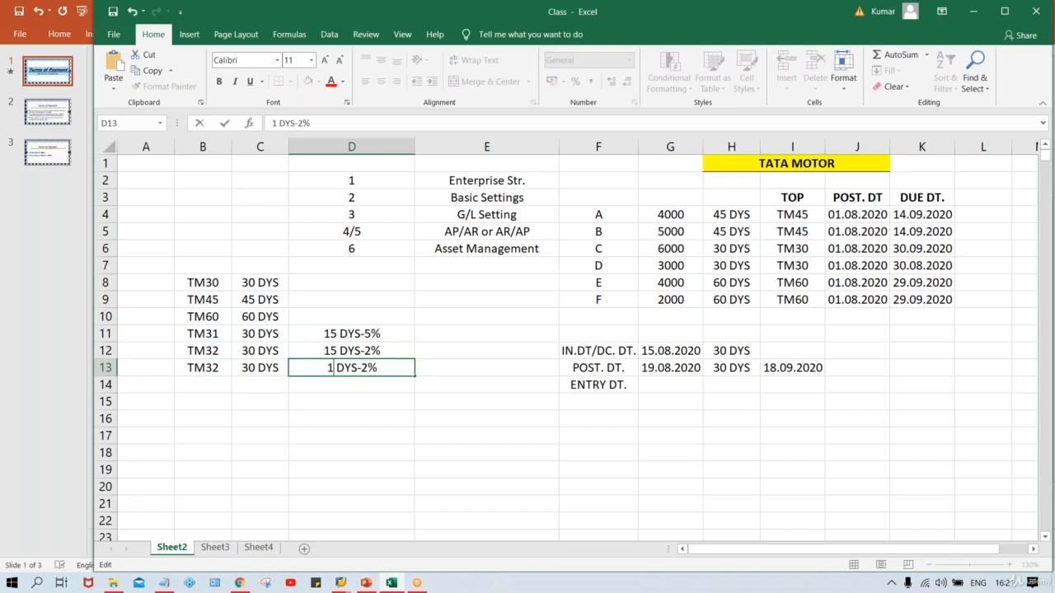
pyautogui.write('0')
pyautogui.press('Return')
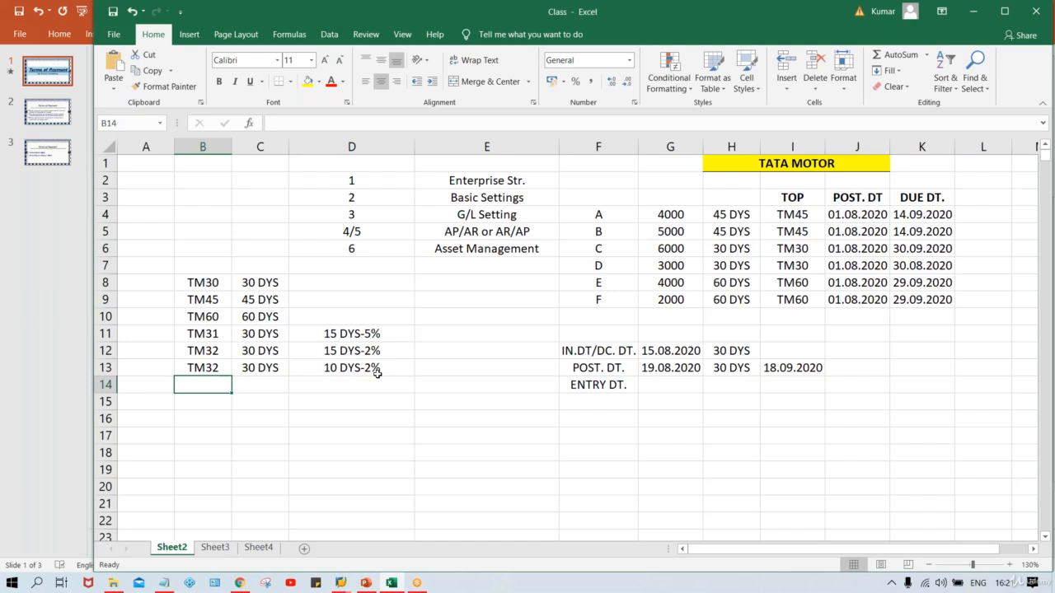
# Correct the payment term code in B13 to TM33
pyautogui.click(221, 367)
pyautogui.press('F2')
pyautogui.press('BackSpace')
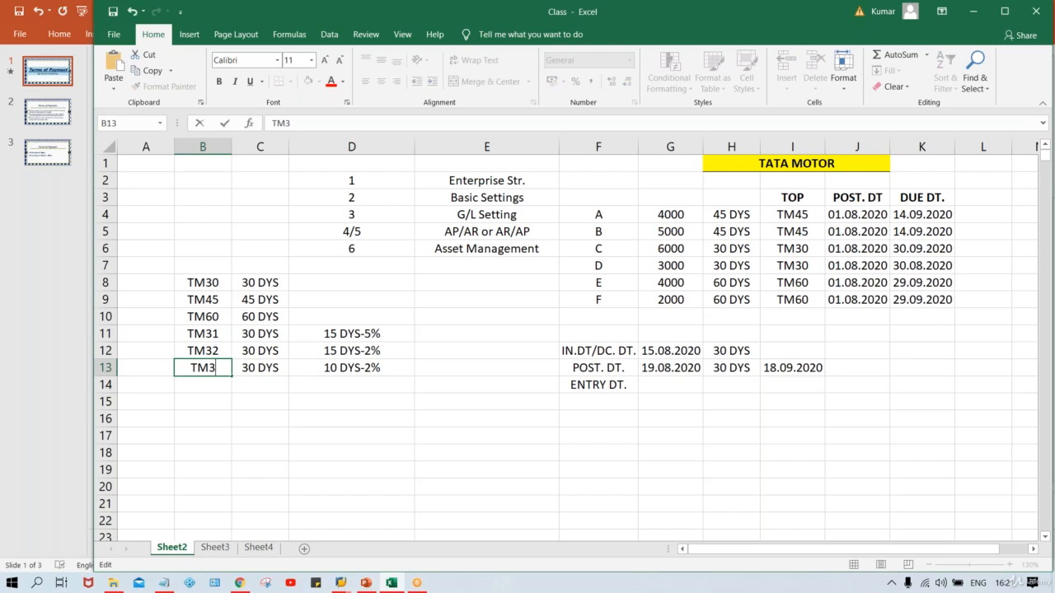
pyautogui.write('3')
pyautogui.press('Return')
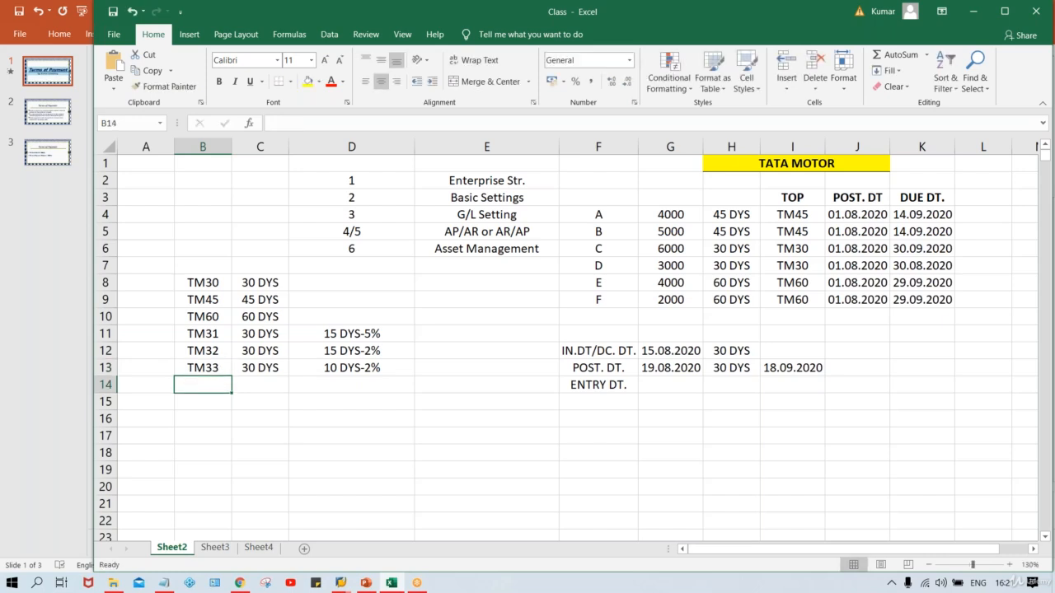
# Add a row 14 entry with TM34 in column B, 30 DYS in column C and 10-5%, 20-2% in column D
pyautogui.write('TM3')
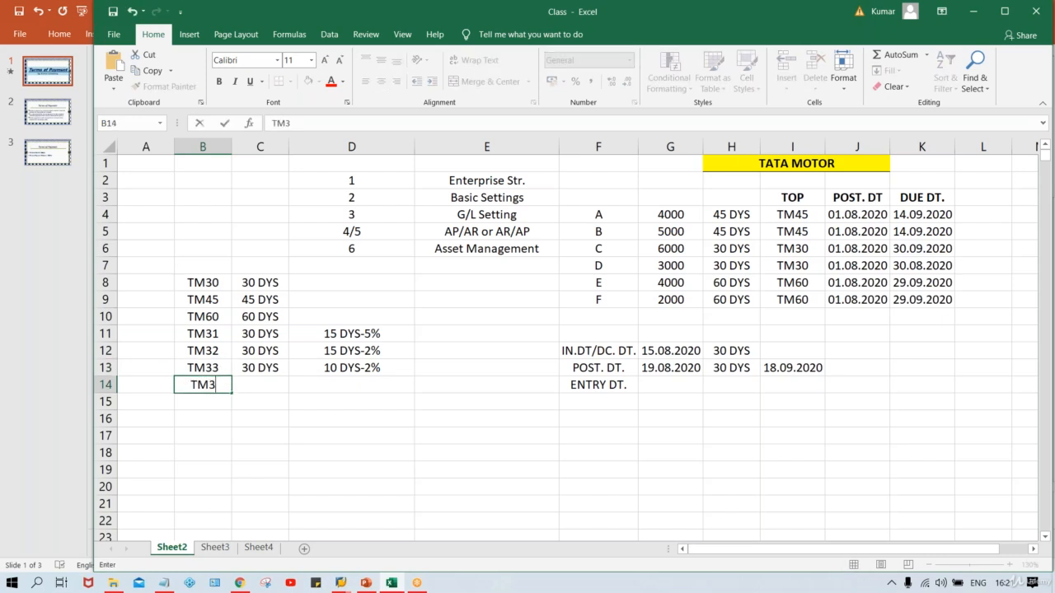
pyautogui.write('4')
pyautogui.press('Tab')
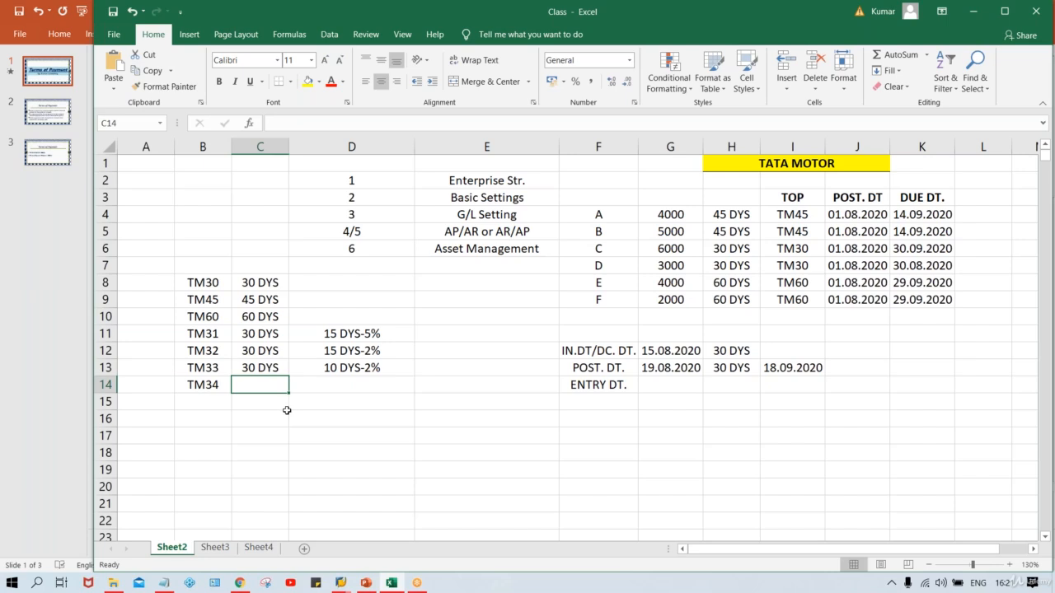
pyautogui.hotkey('ctrl', 'd')
pyautogui.click(338, 386)
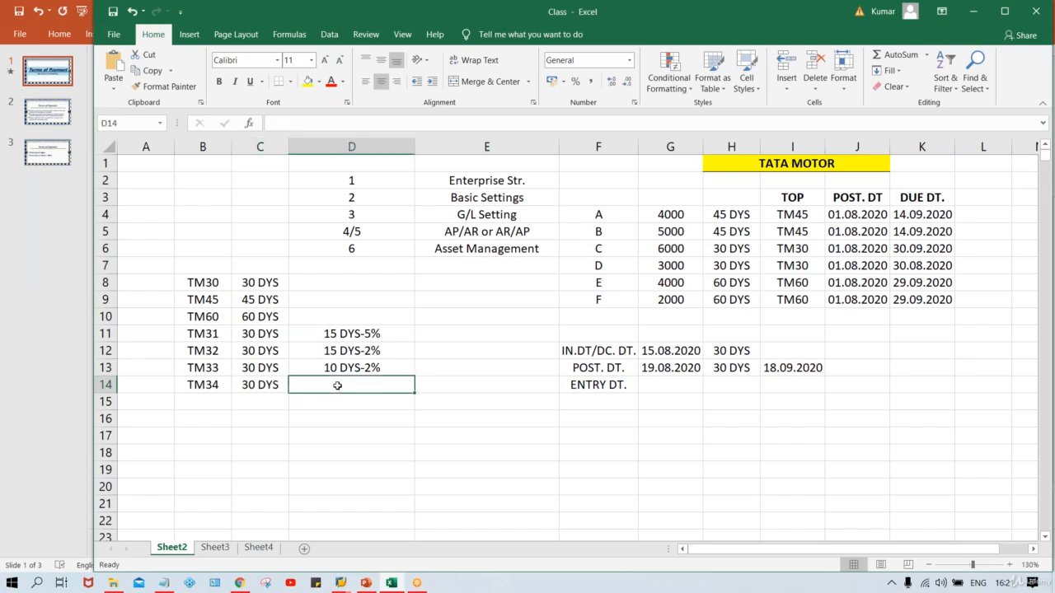
pyautogui.write('10-')
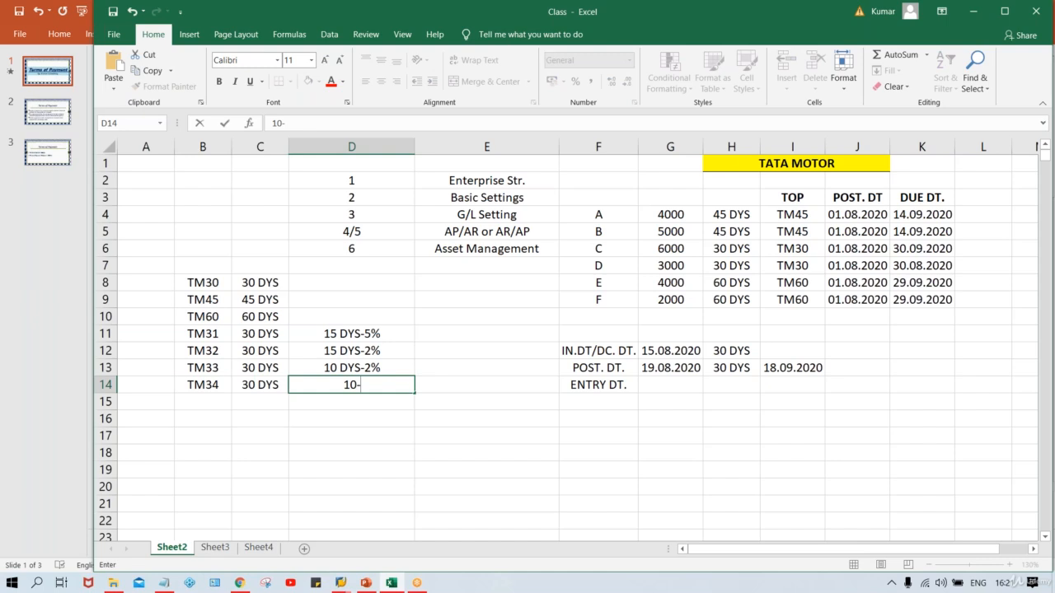
pyautogui.write('5%, 20-2')
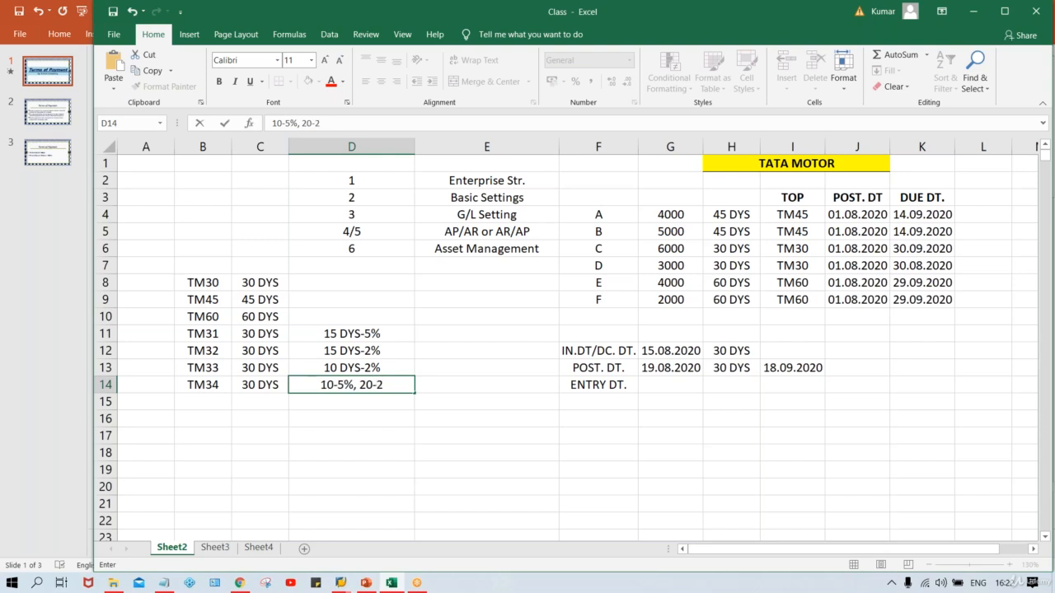
pyautogui.write('%')
pyautogui.press('Return')
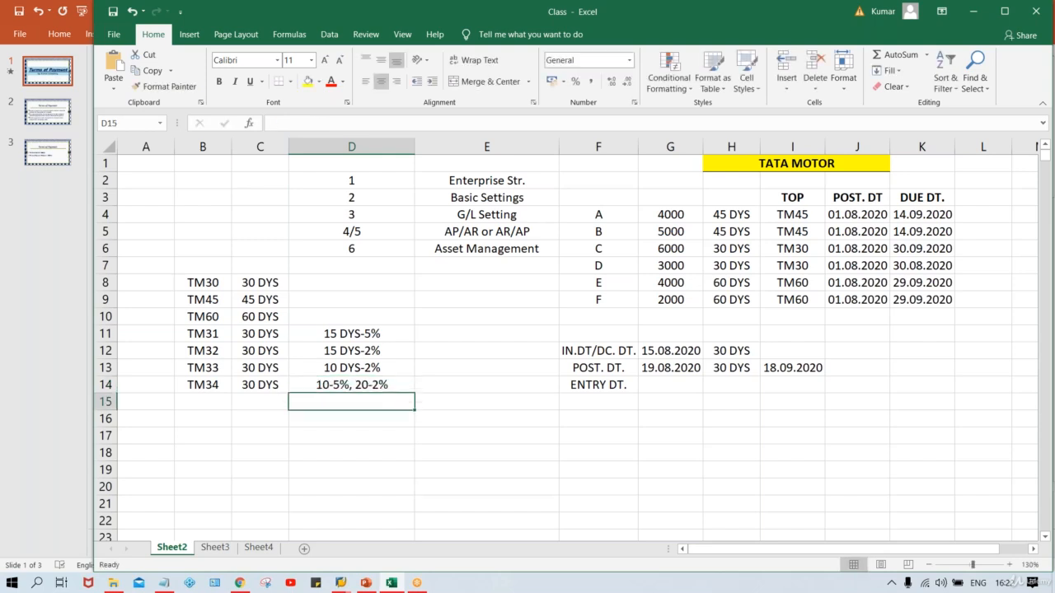
# Review the payment term codes TM31 to TM34 with their due days and discount conditions in rows 11 to 14
pyautogui.click(372, 448)
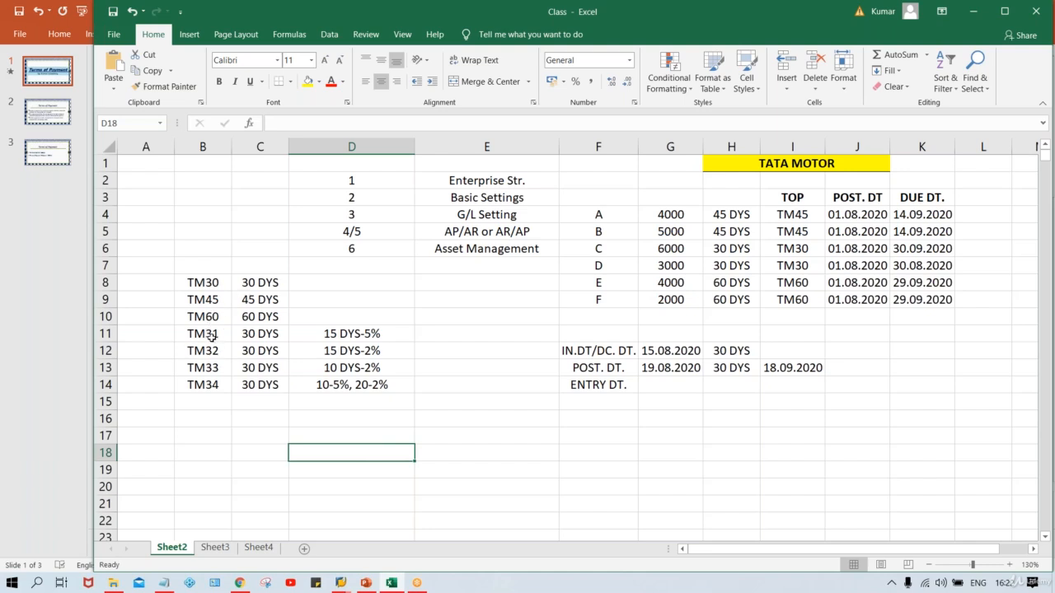
pyautogui.press('Up')
pyautogui.press('Up')
pyautogui.press('Up')
pyautogui.press('Up')
pyautogui.press('Up')
pyautogui.press('Up')
pyautogui.press('Up')
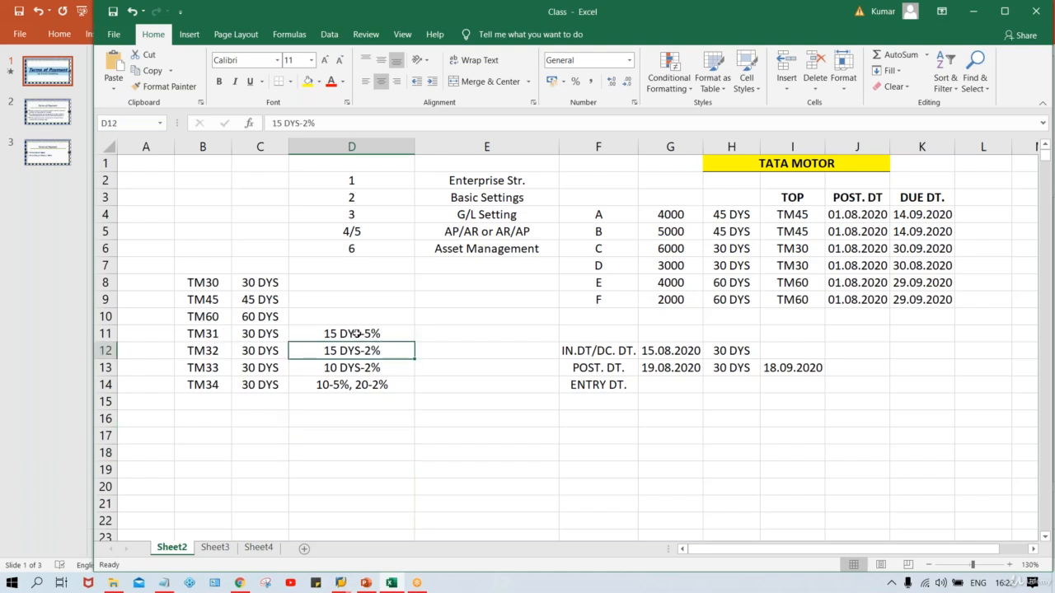
pyautogui.click(359, 363)
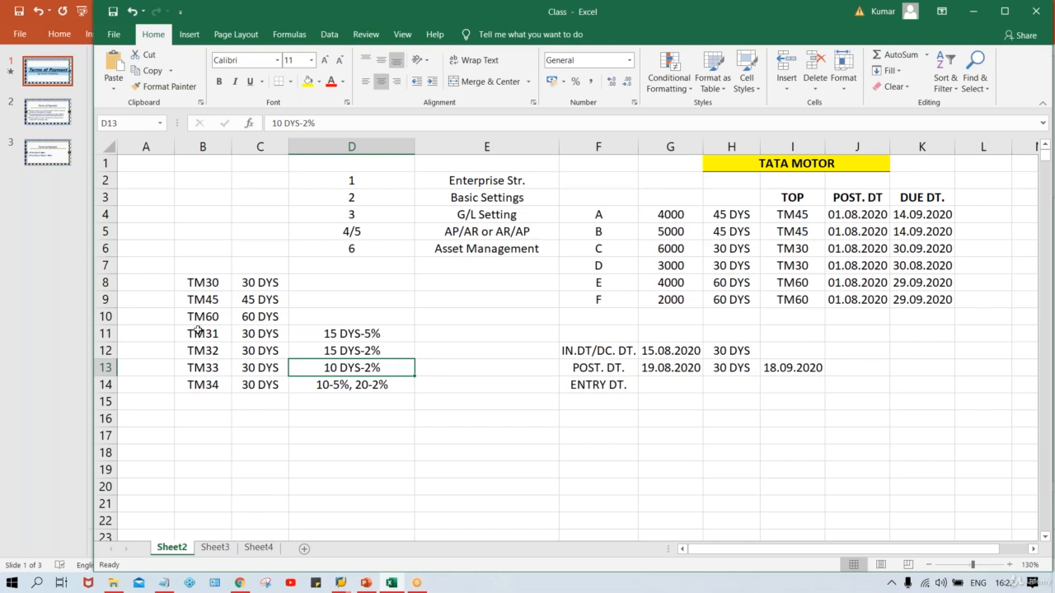
pyautogui.moveTo(197, 331); pyautogui.dragTo(203, 353)
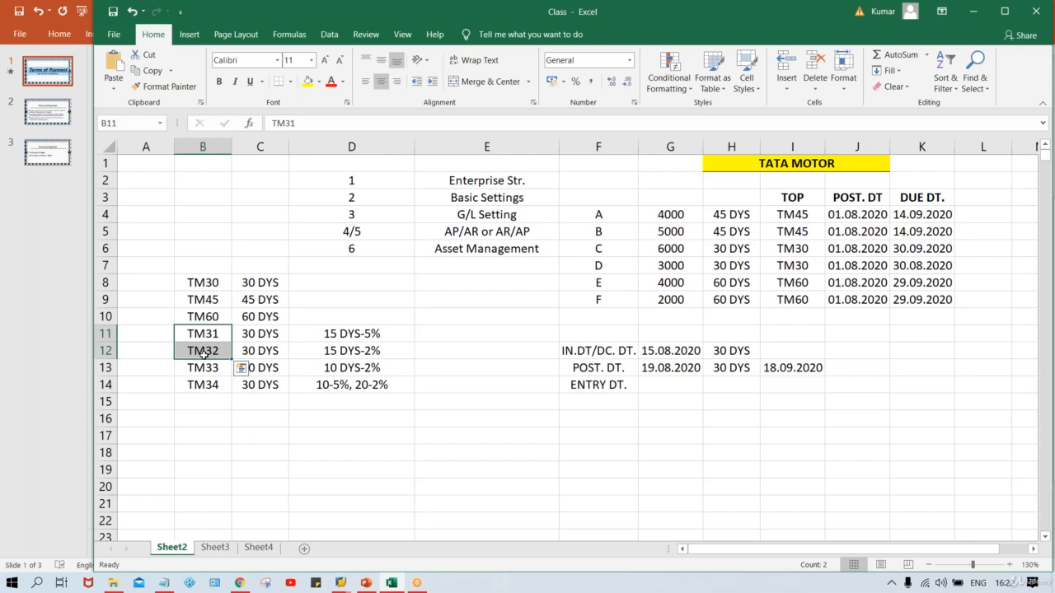
pyautogui.click(209, 387)
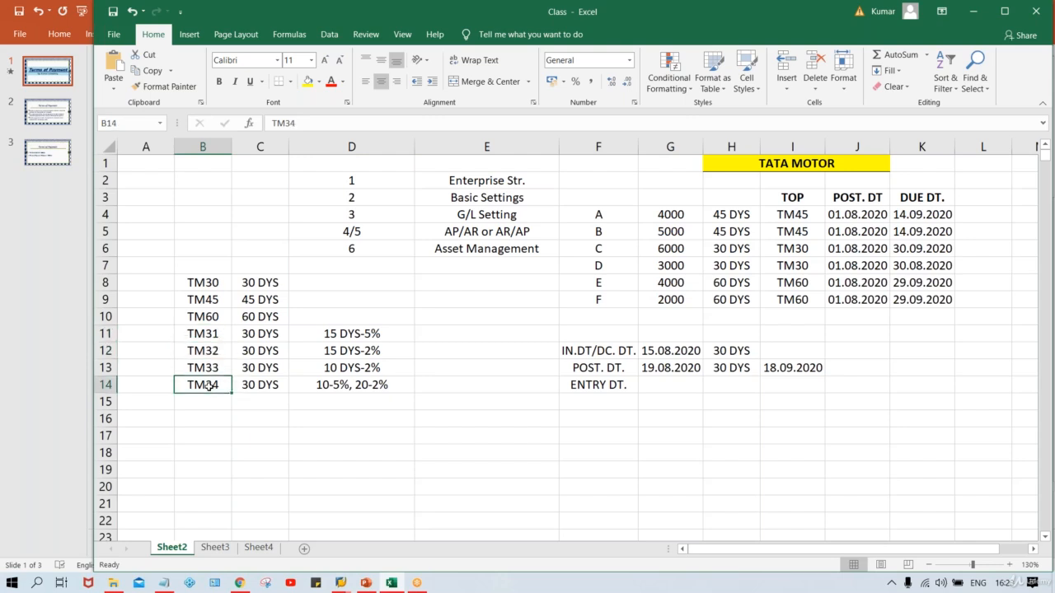
pyautogui.hotkey('shift', 'Right')
pyautogui.hotkey('shift', 'Right')
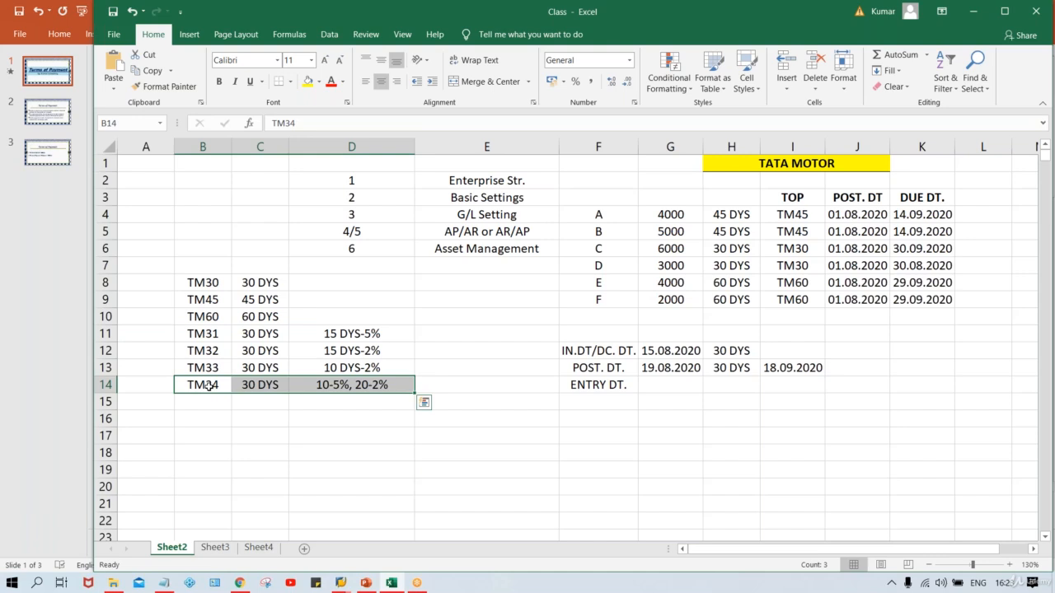
# Enter the lowercase invoice posting line "vendor cr. 1000" in cell E8
pyautogui.click(452, 285)
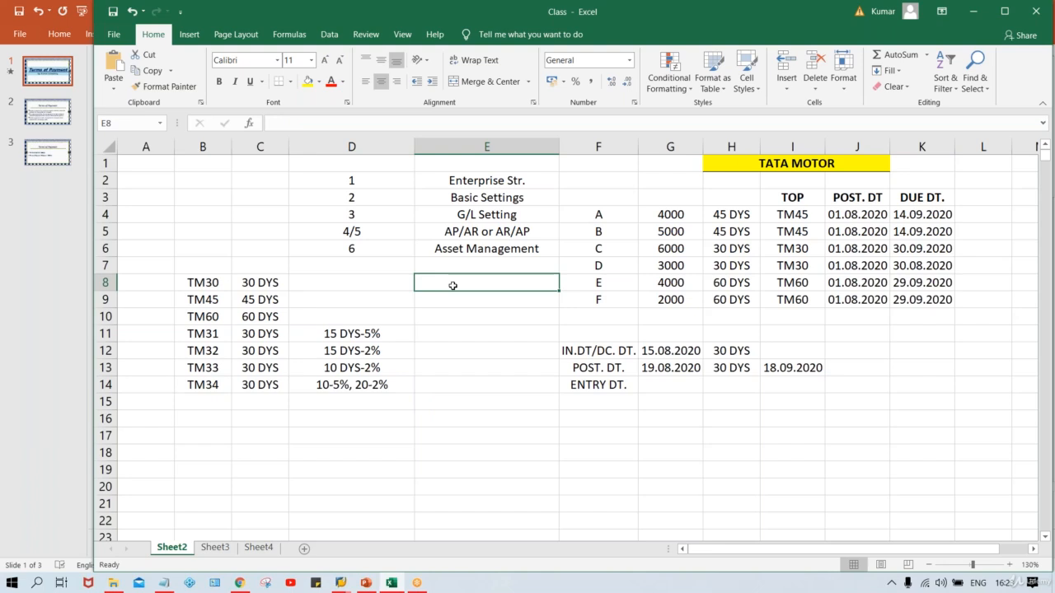
pyautogui.press('capslock')
pyautogui.write('vendor')
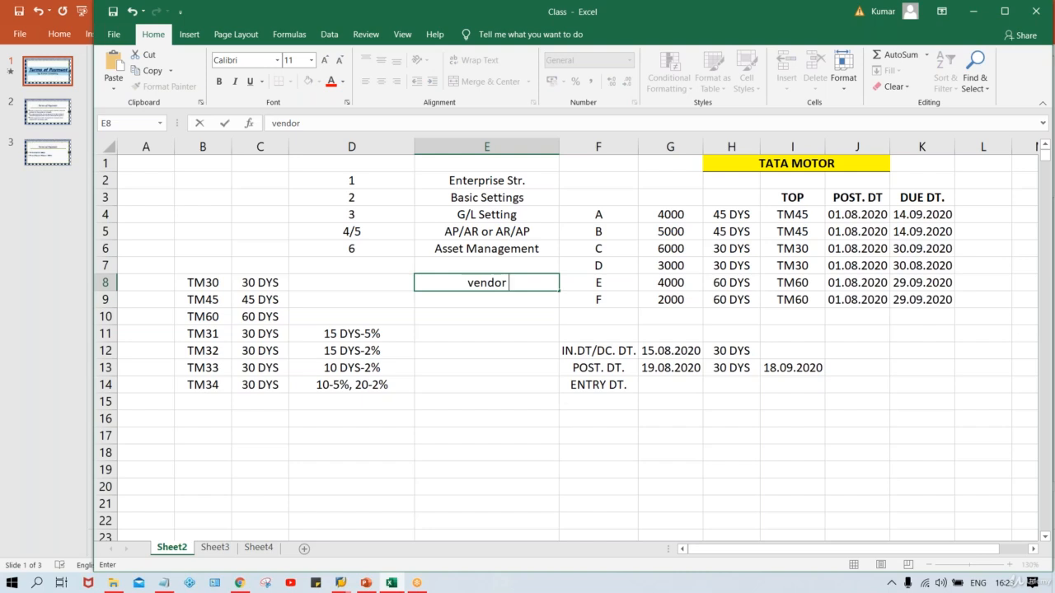
pyautogui.write('cr. 100')
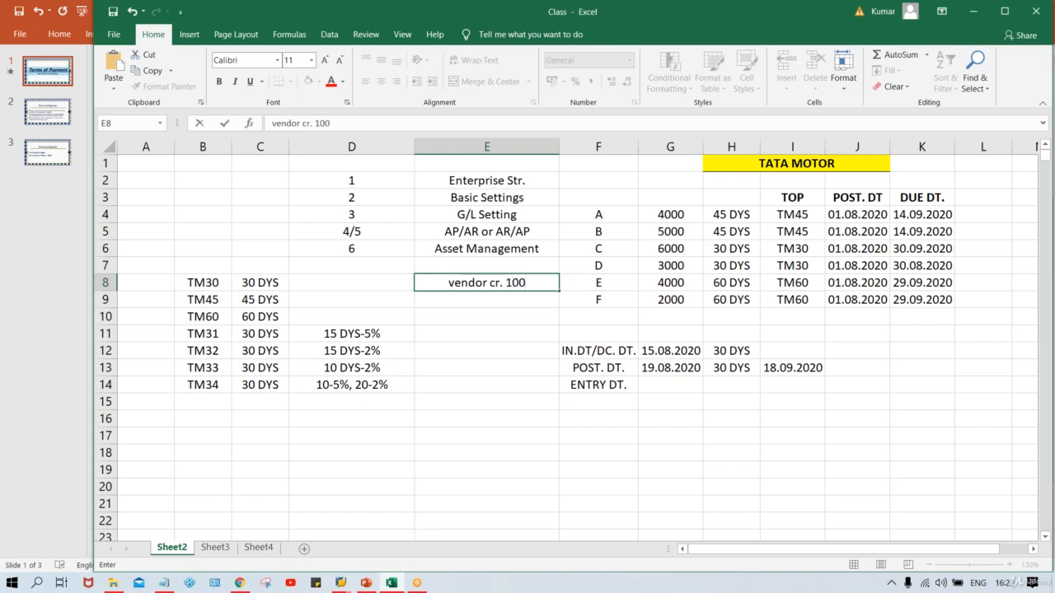
pyautogui.write('0')
pyautogui.press('Return')
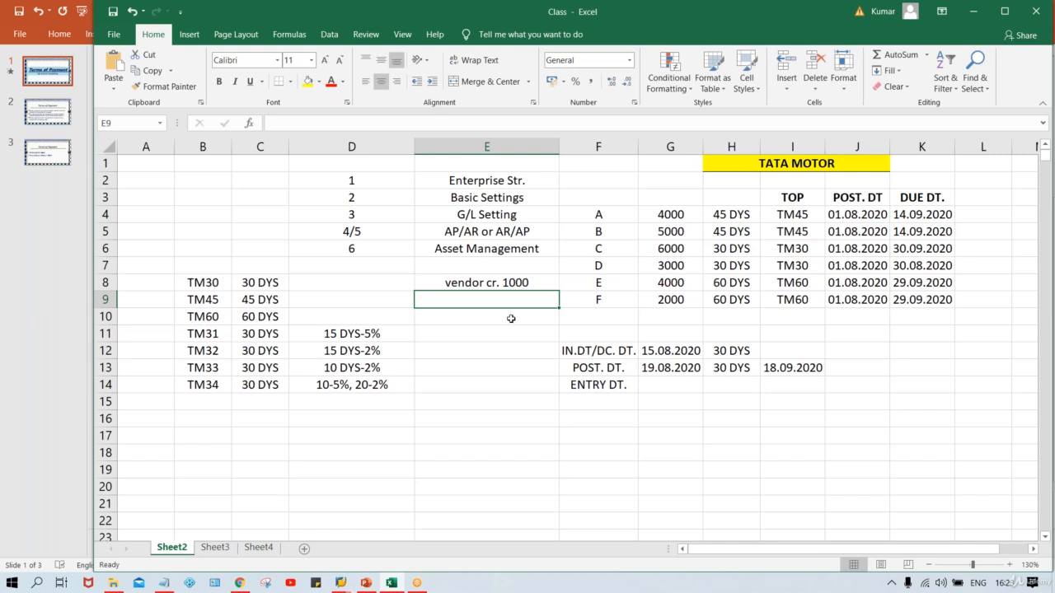
# Enter the offsetting line "purchase act dr. 1000" in cell E9
pyautogui.write('p')
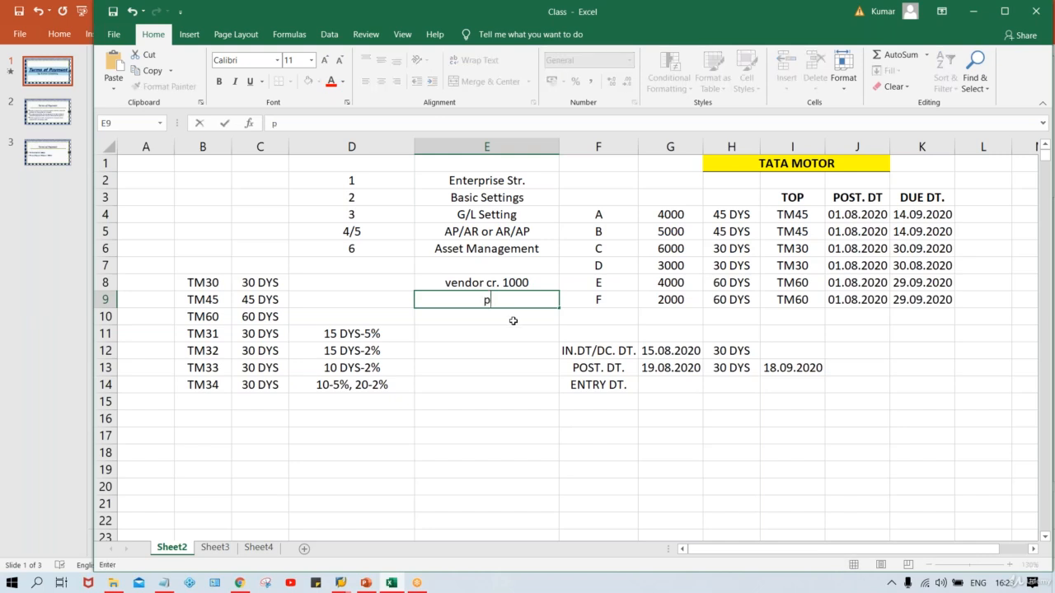
pyautogui.write('urchase act')
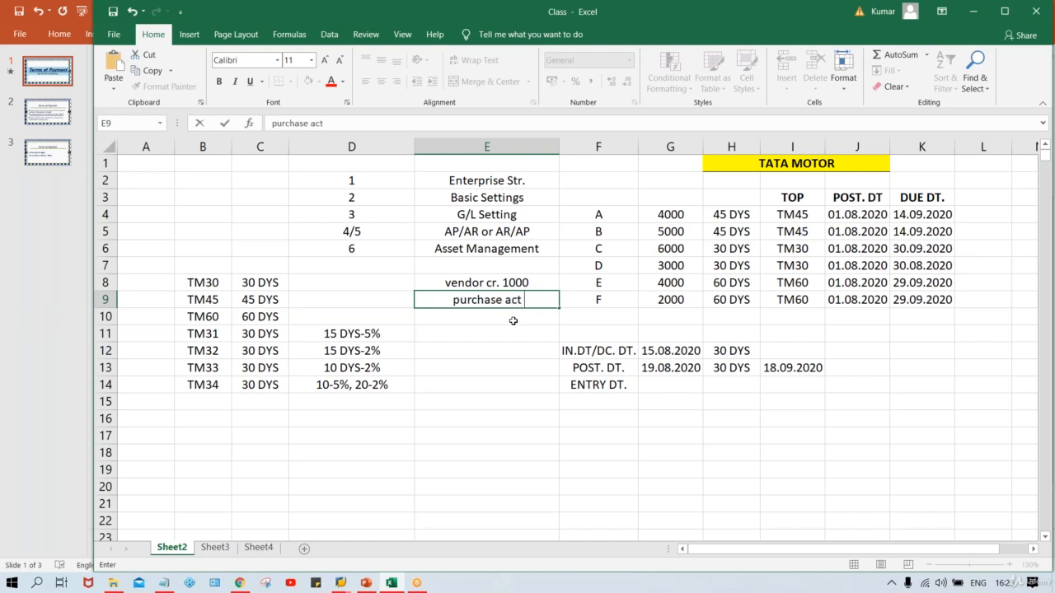
pyautogui.write(' dr. 1000')
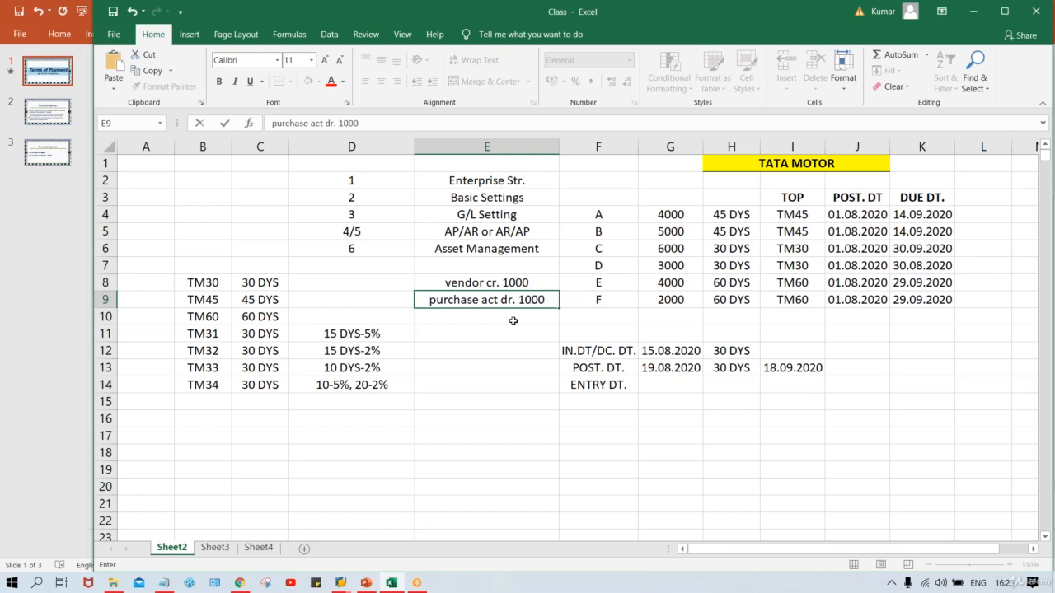
pyautogui.click(513, 321)
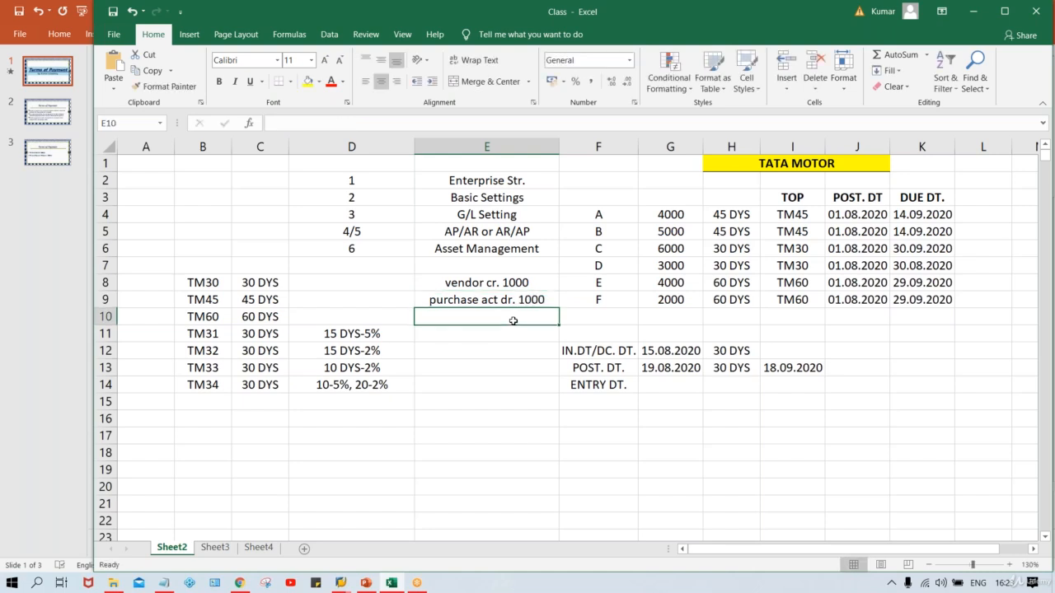
pyautogui.press('Down')
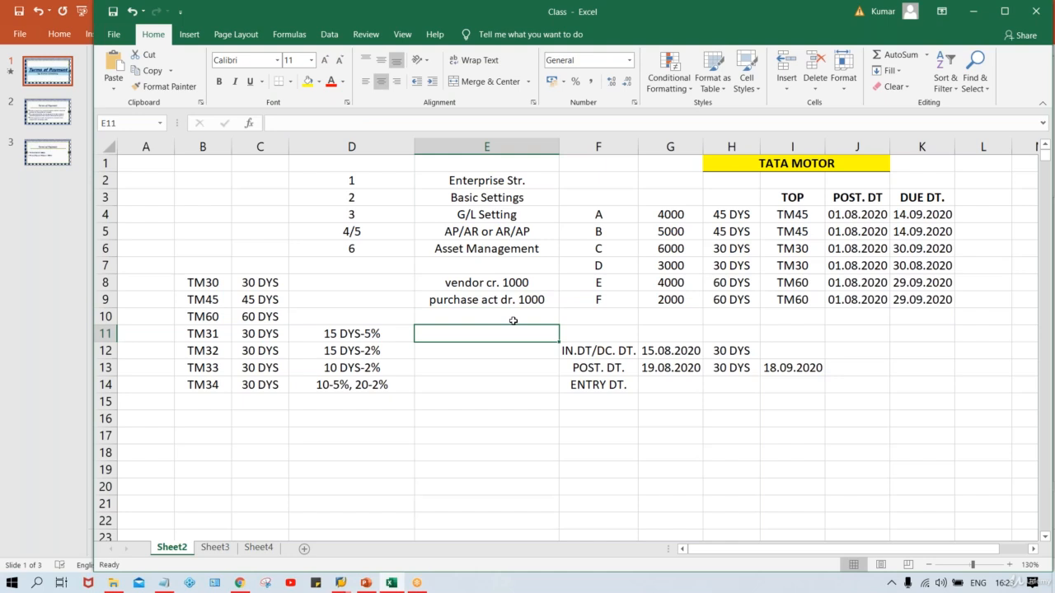
pyautogui.click(493, 283)
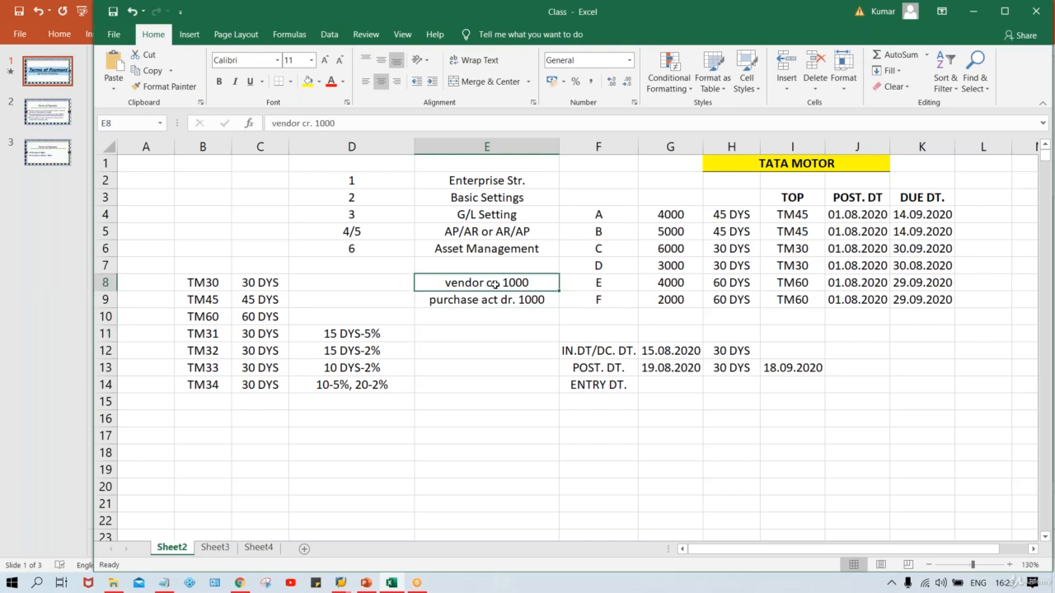
pyautogui.hotkey('shift', 'Down')
pyautogui.press('Delete')
pyautogui.hotkey('ctrl', 'z')
pyautogui.click(462, 335)
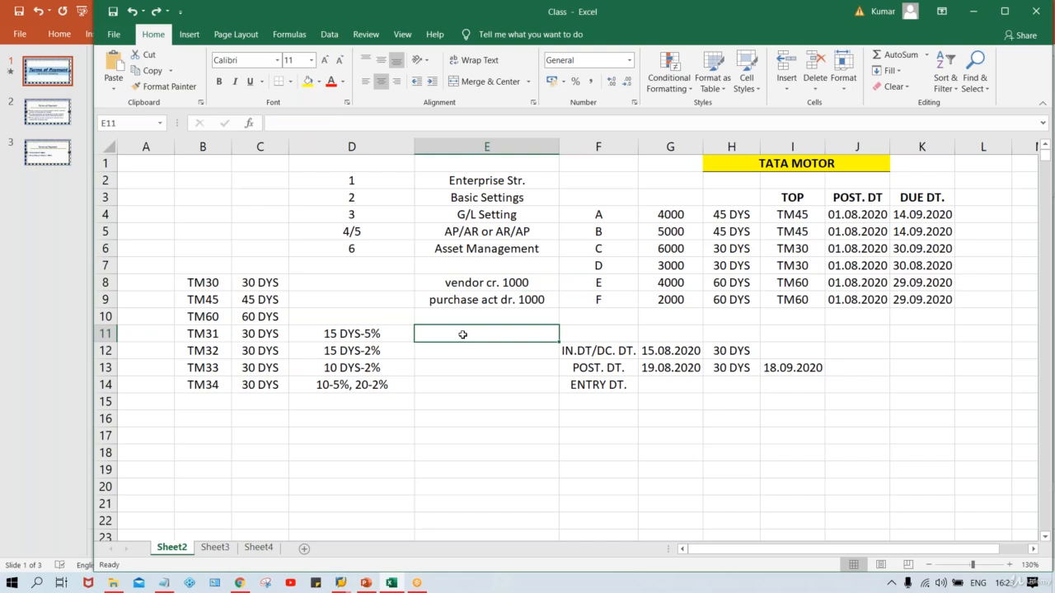
# Copy the vendor line from E8 into E11 and change the copy to "vendor dr. 1000"
pyautogui.click(468, 282)
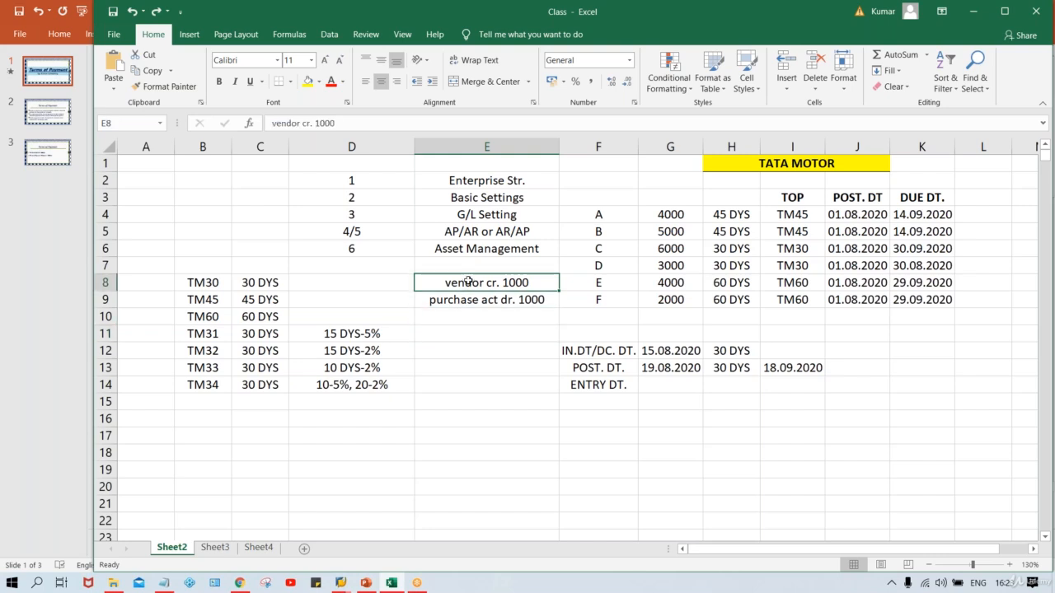
pyautogui.hotkey('ctrl', 'c')
pyautogui.click(462, 334)
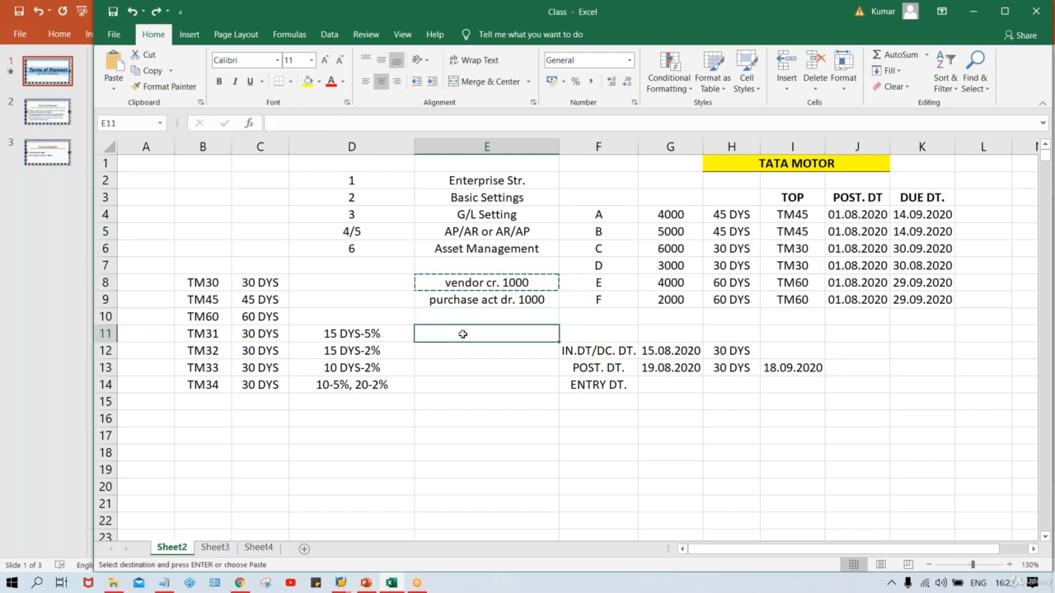
pyautogui.hotkey('ctrl', 'v')
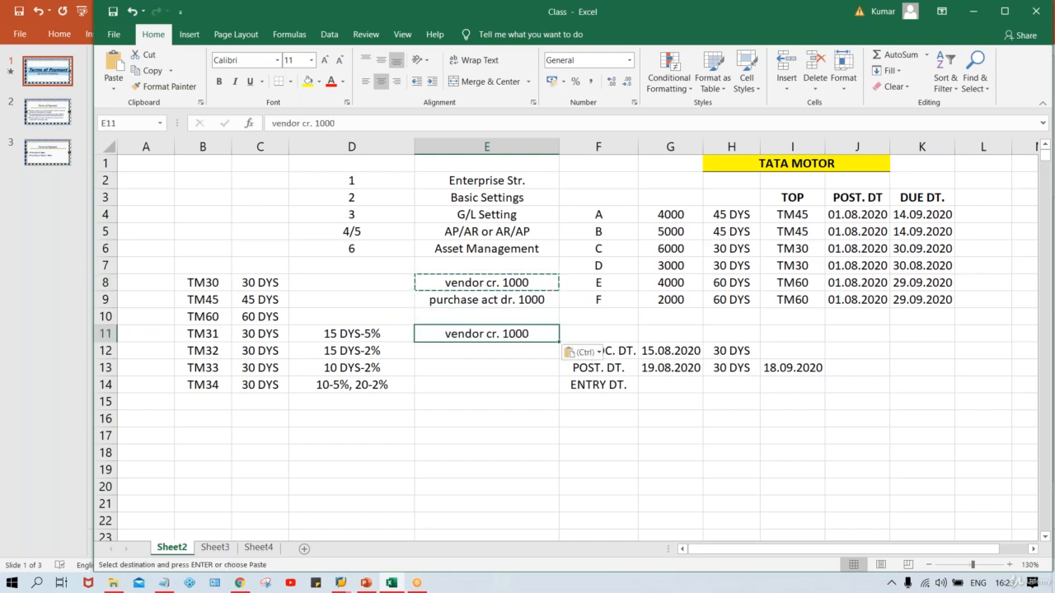
pyautogui.doubleClick(492, 333)
pyautogui.press('BackSpace')
pyautogui.press('BackSpace')
pyautogui.write('dr')
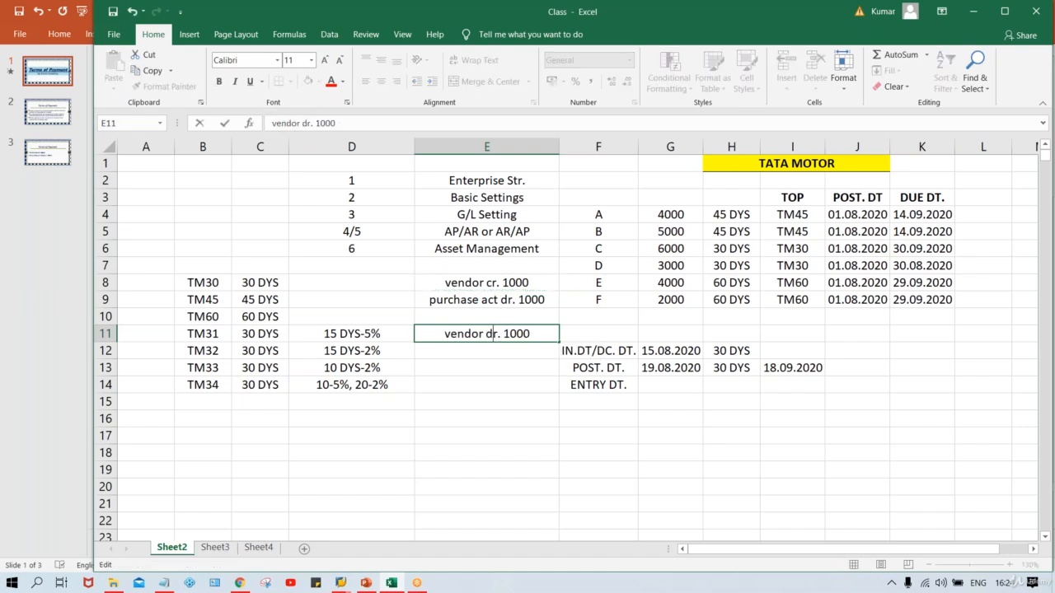
pyautogui.press('Return')
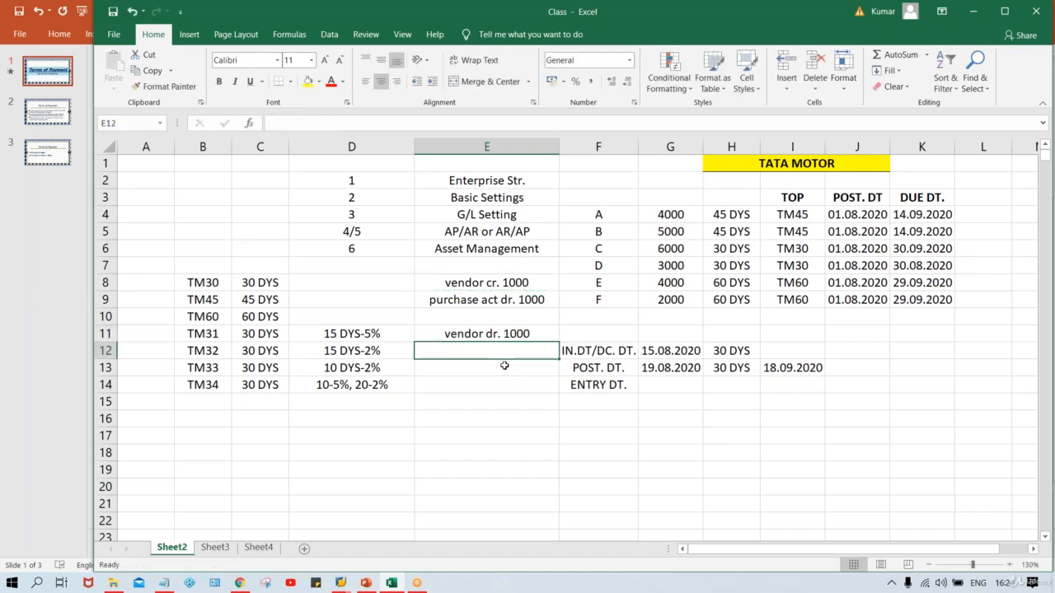
# Enter the payment line "bank act cr. 950" in cell E12
pyautogui.write('di')
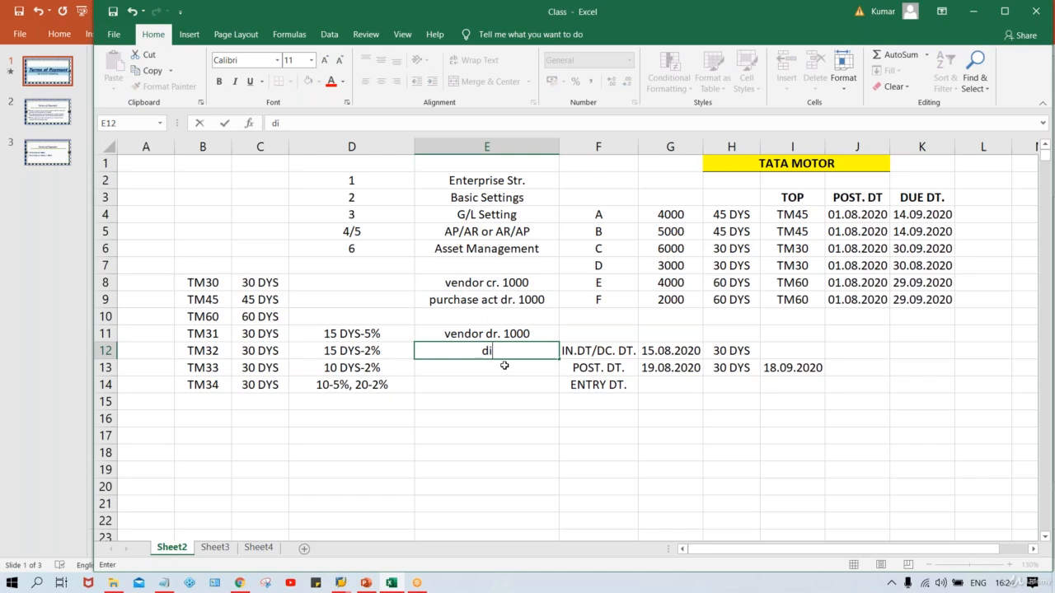
pyautogui.press('BackSpace')
pyautogui.write('bank act cr')
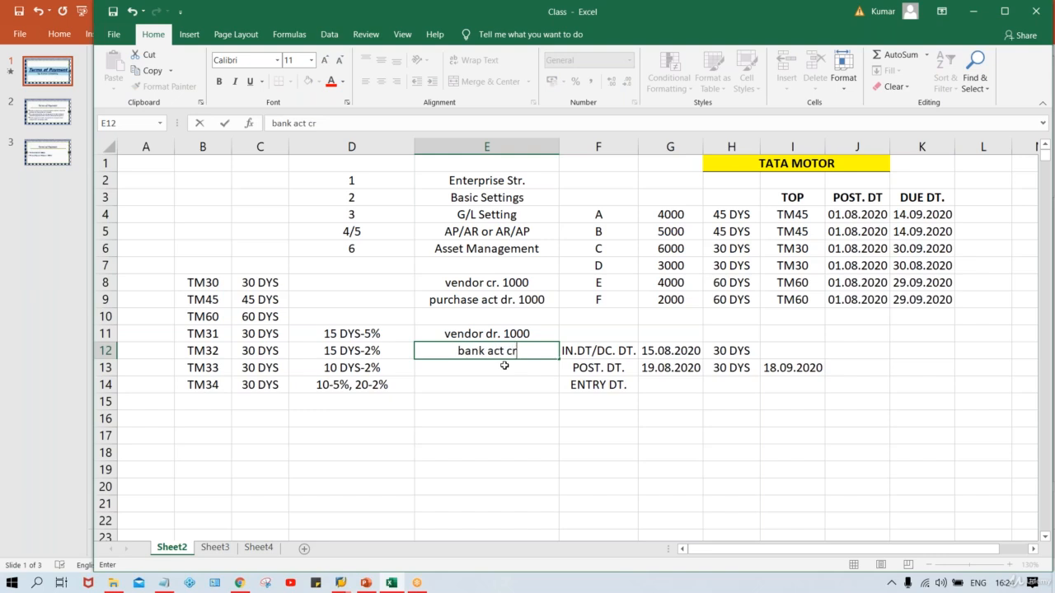
pyautogui.write('. 950')
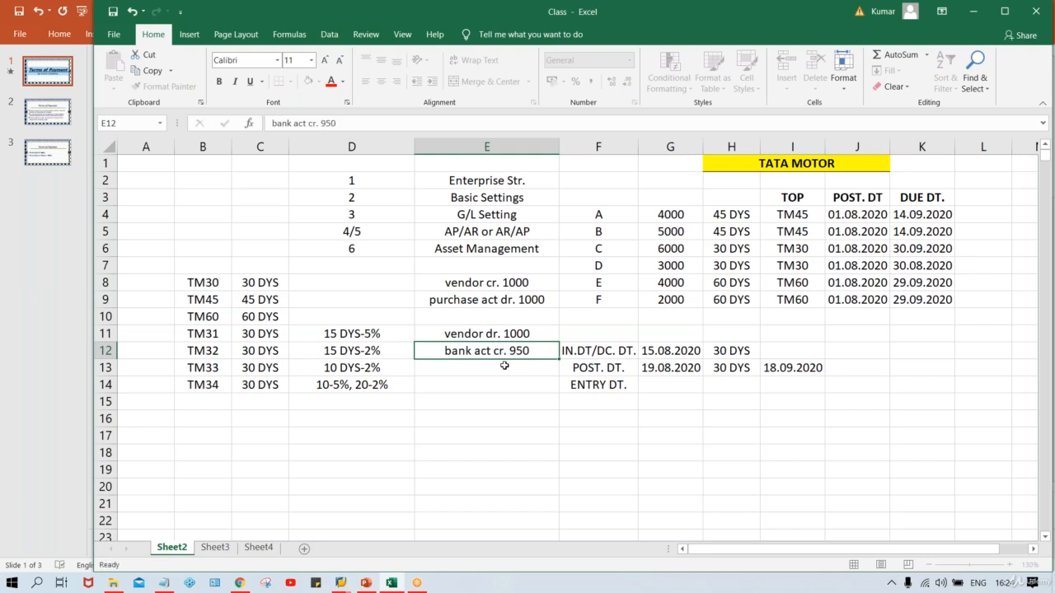
pyautogui.press('Return')
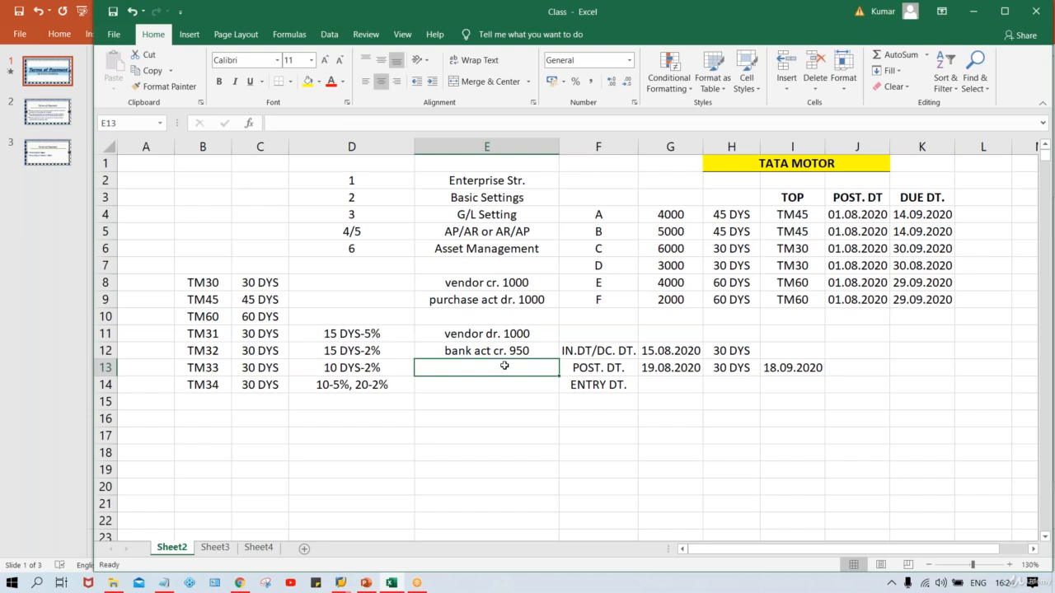
# Enter the discount posting line "discount rcvd cr. 50" in cell E13
pyautogui.write('dis')
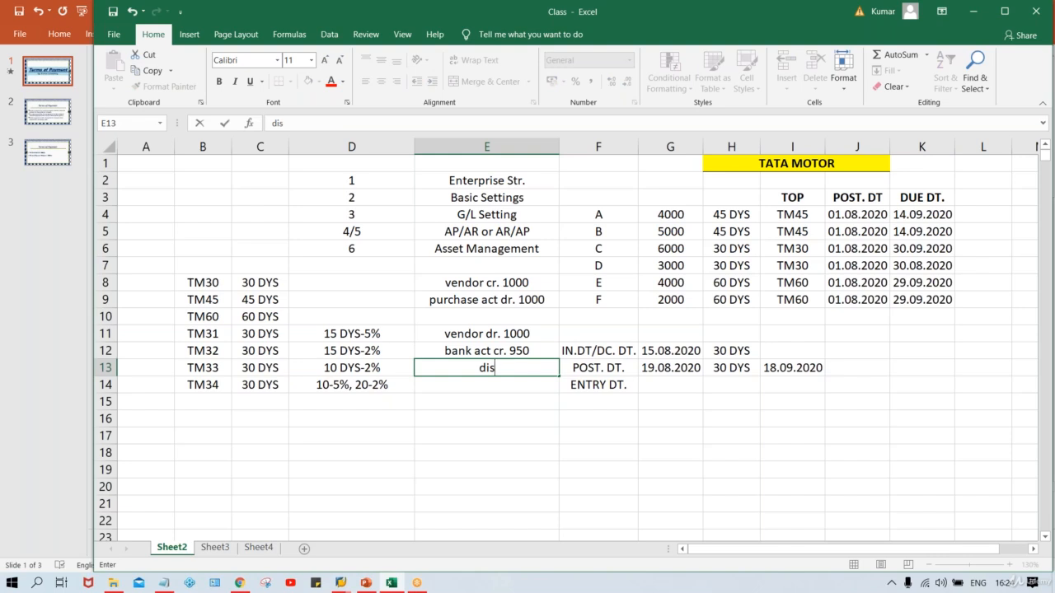
pyautogui.write('coi')
pyautogui.press('BackSpace')
pyautogui.write('unt rcvd')
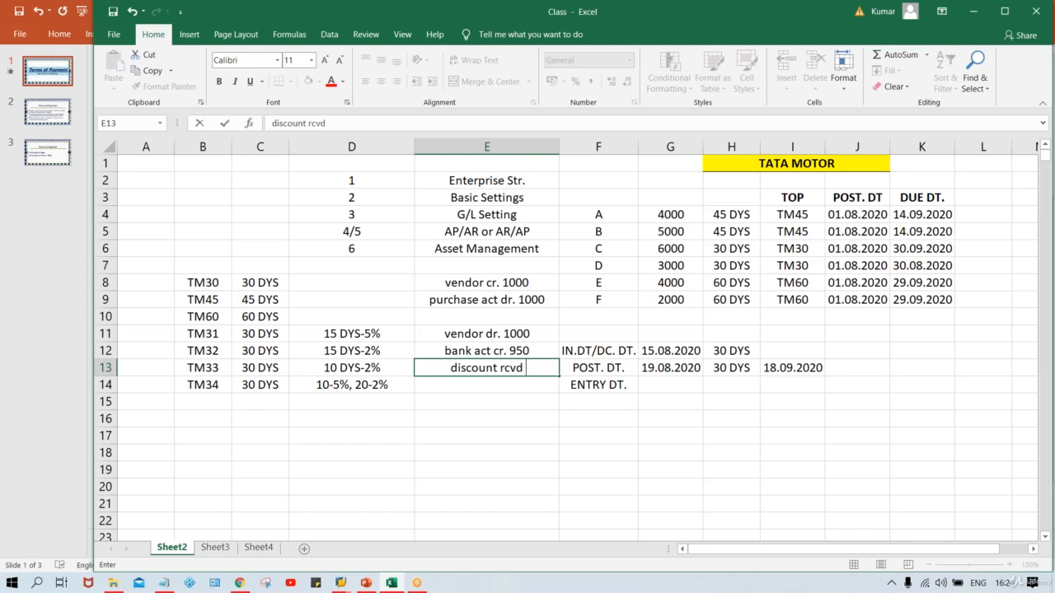
pyautogui.write(' cr')
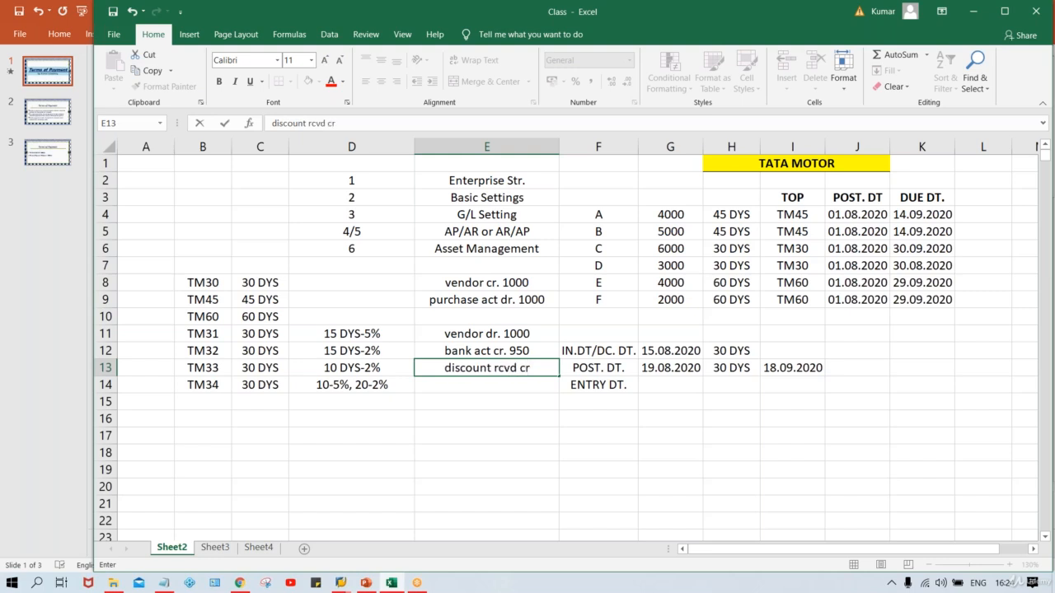
pyautogui.write('. 50')
pyautogui.press('Return')
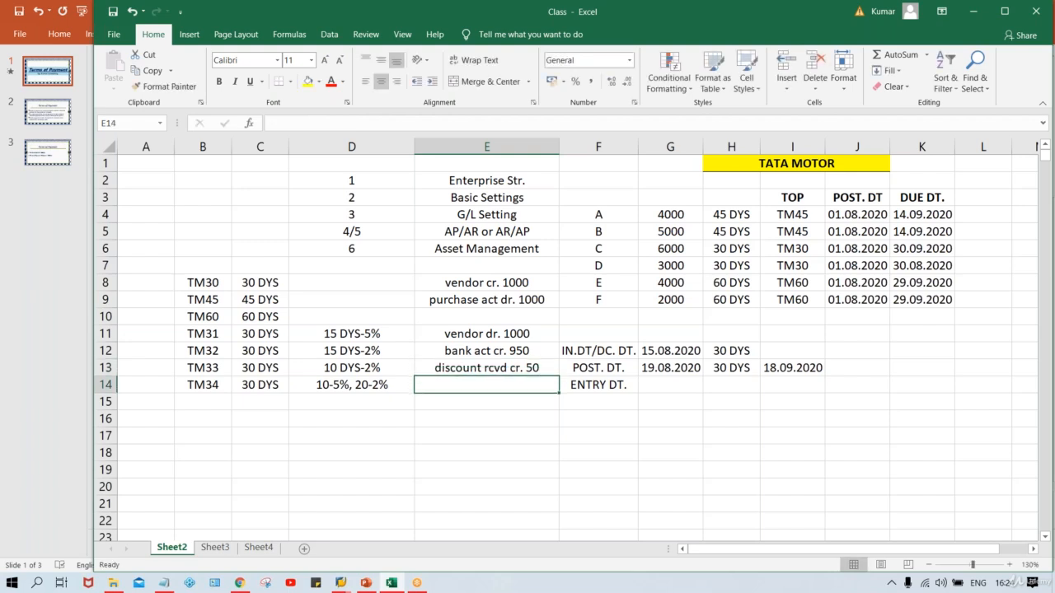
pyautogui.click(464, 369)
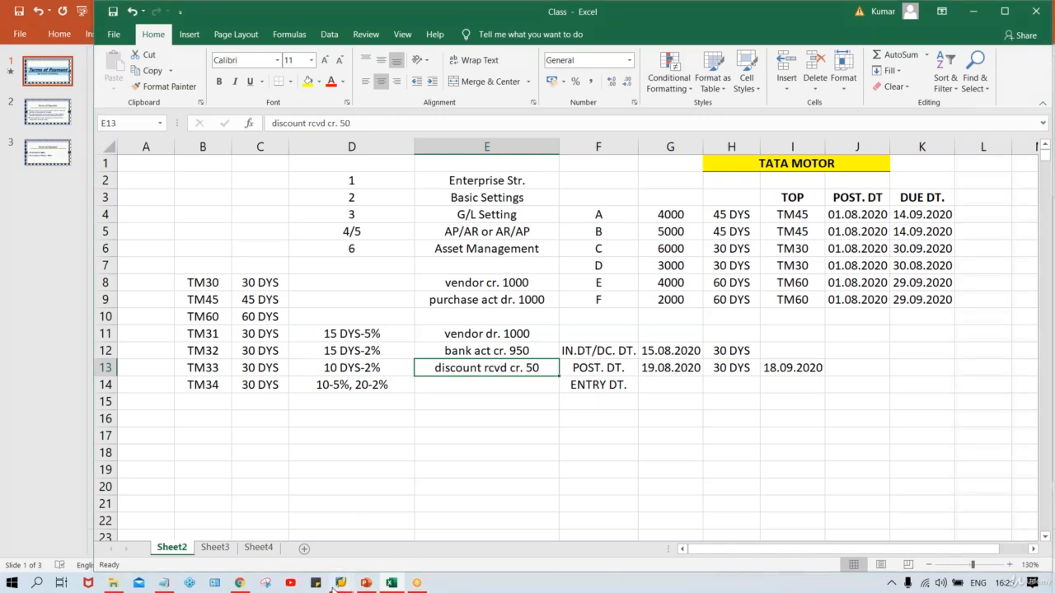
# Switch to the existing SAP Easy Access session and try to start transaction FS00
pyautogui.moveTo(340, 582)
pyautogui.moveTo(344, 539)
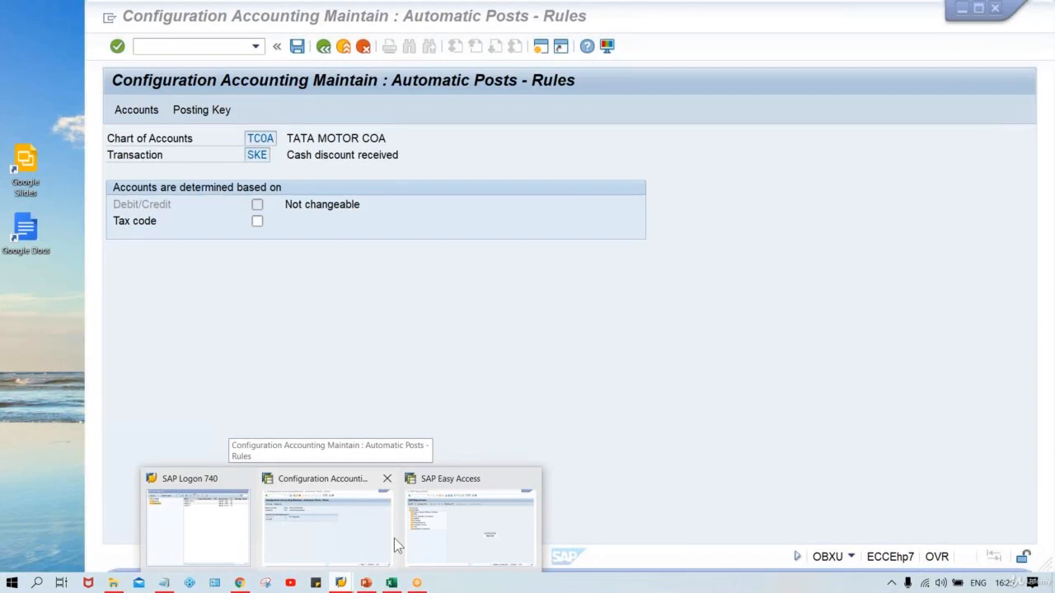
pyautogui.click(419, 545)
pyautogui.click(168, 53)
pyautogui.write('/nfs')
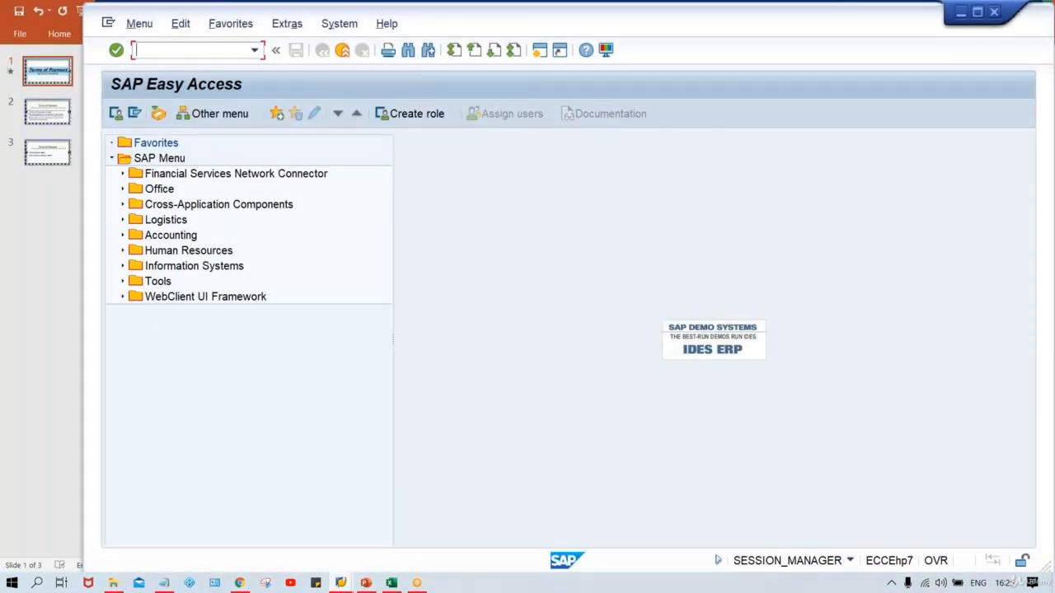
pyautogui.write('00')
pyautogui.press('Return')
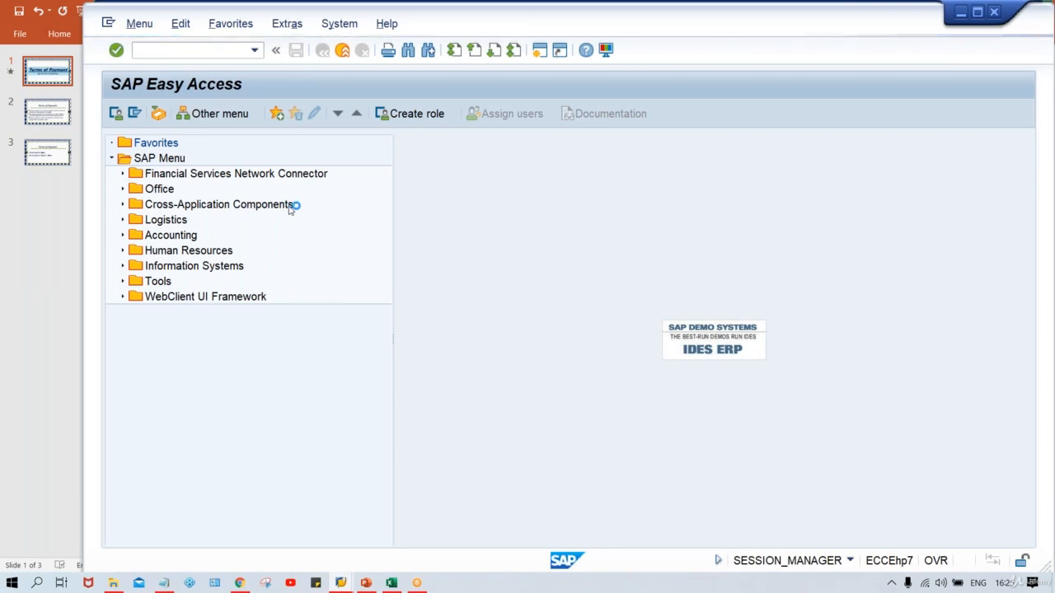
# Open a new SAP logon session, log on to client 800 with the saved user and account password, and decline the connection error details
pyautogui.moveTo(341, 583)
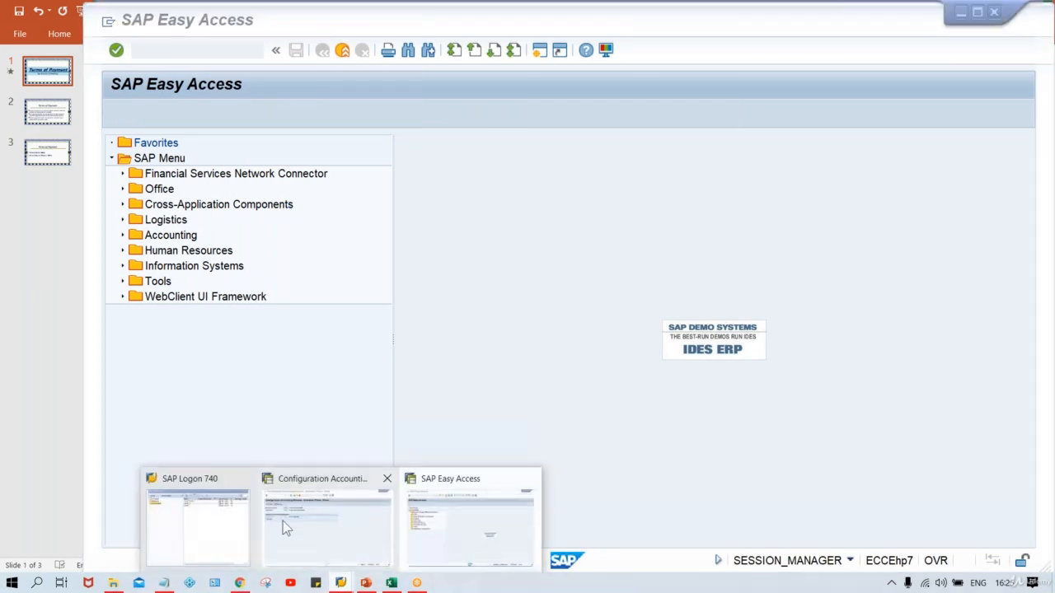
pyautogui.click(228, 527)
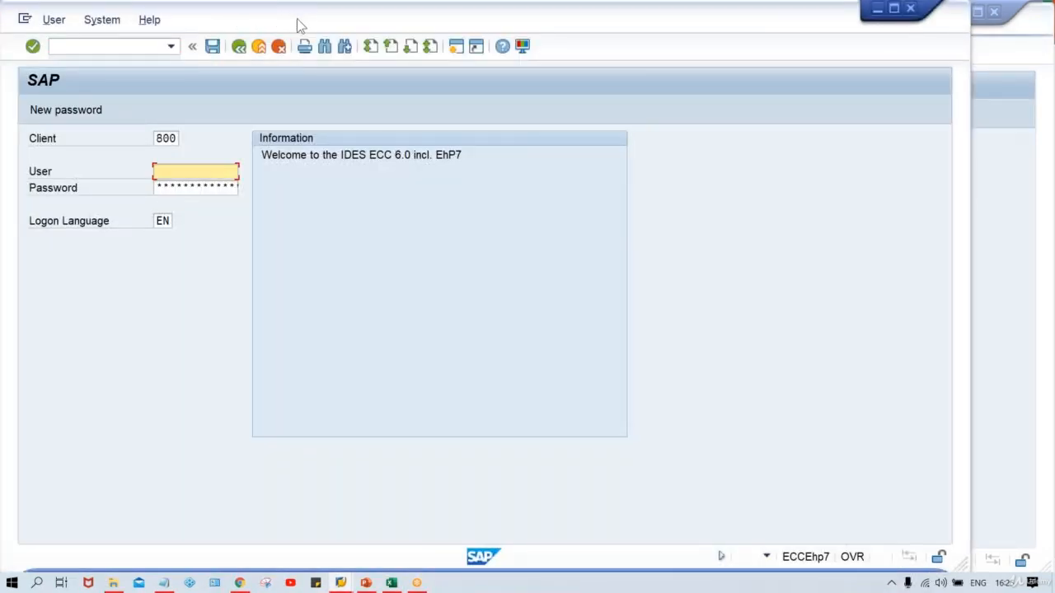
pyautogui.moveTo(297, 22); pyautogui.dragTo(297, 17)
pyautogui.press('Down')
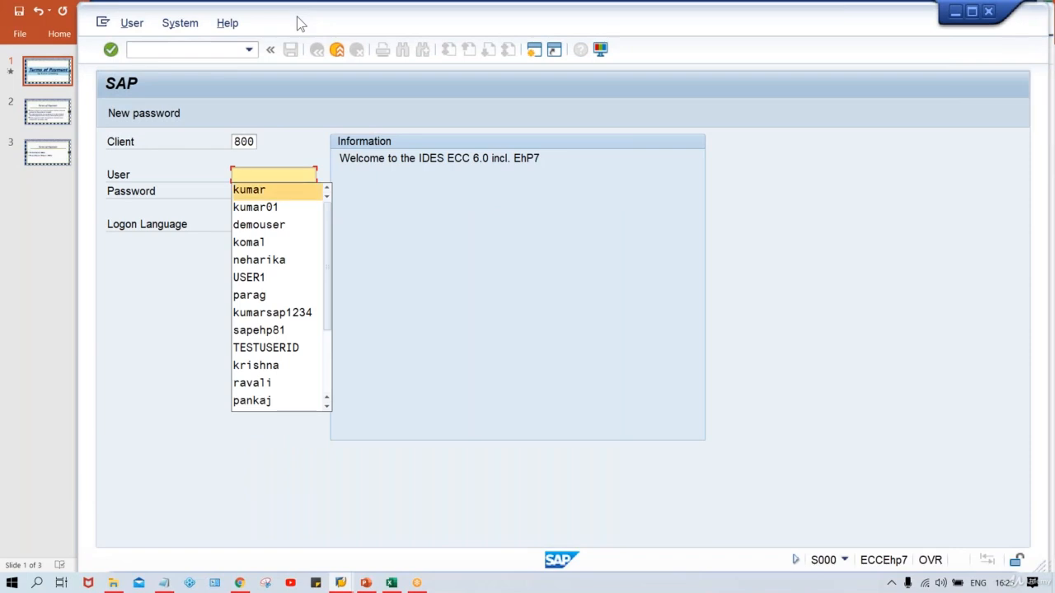
pyautogui.press('Return')
pyautogui.press('Tab')
pyautogui.write('*******')
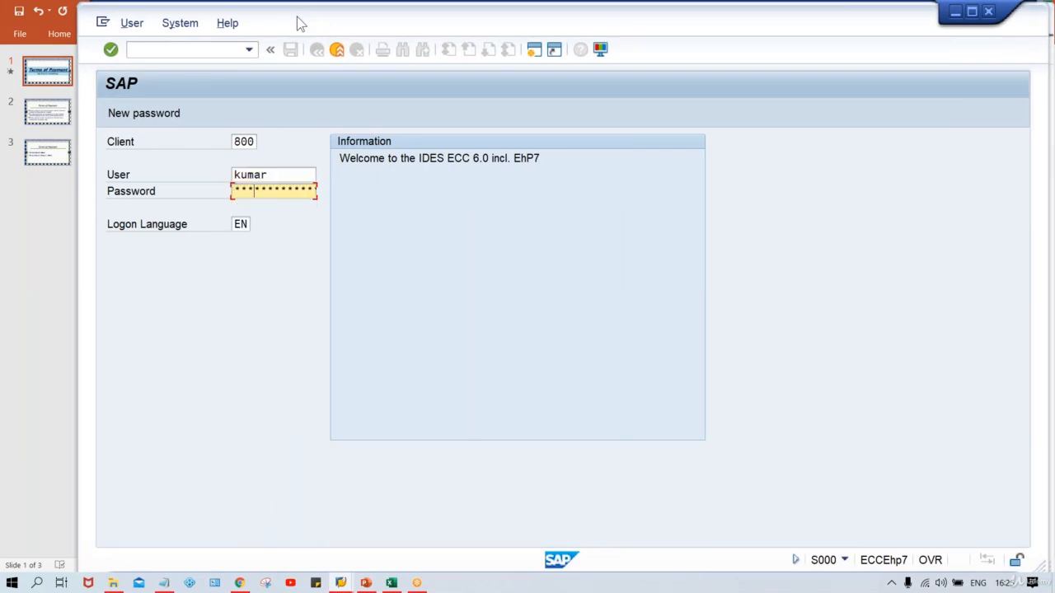
pyautogui.press('Return')
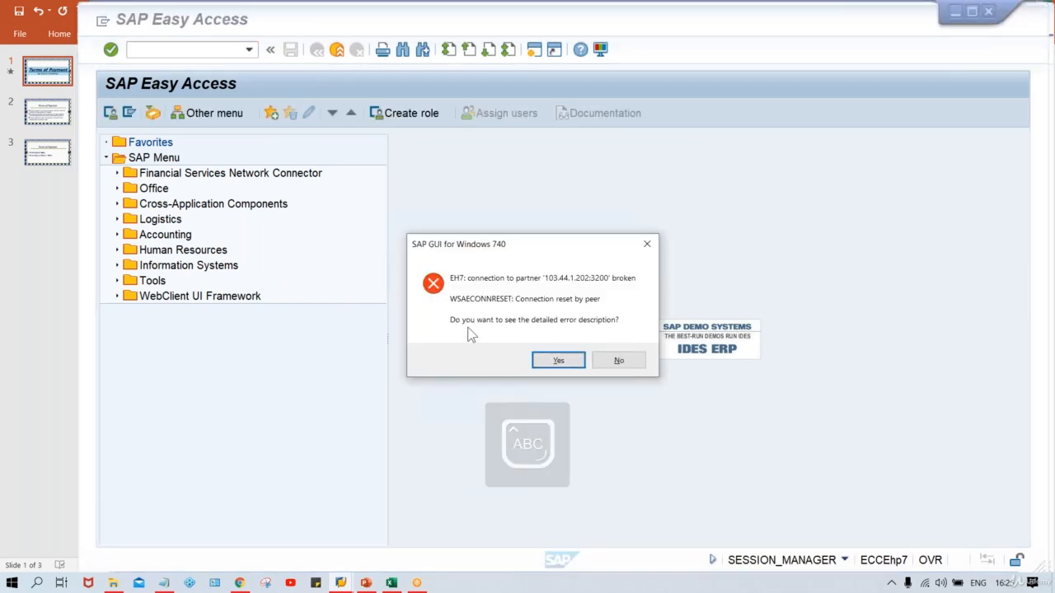
pyautogui.click(618, 360)
# Run FS00 and review the control data and create/bank/interest settings of revenue account 3001, Discount Received
pyautogui.click(180, 51)
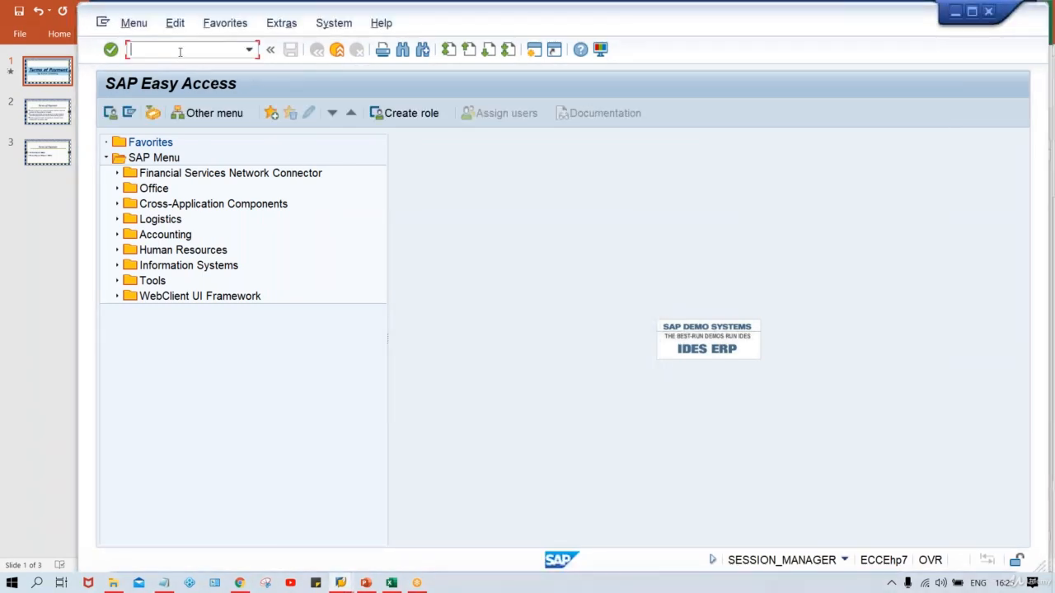
pyautogui.write('FS00')
pyautogui.press('Return')
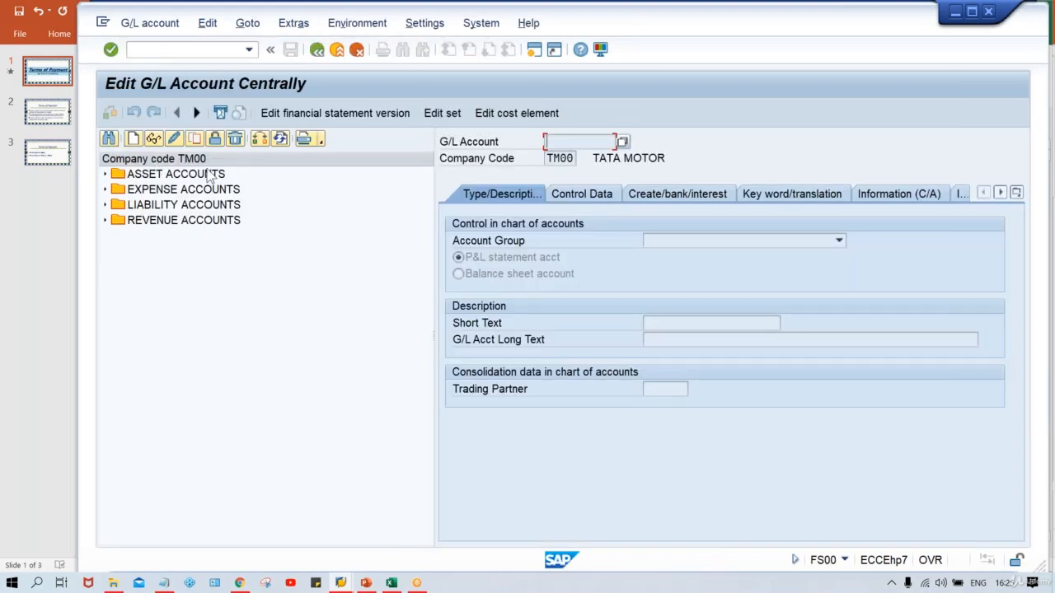
pyautogui.click(171, 221)
pyautogui.doubleClick(171, 221)
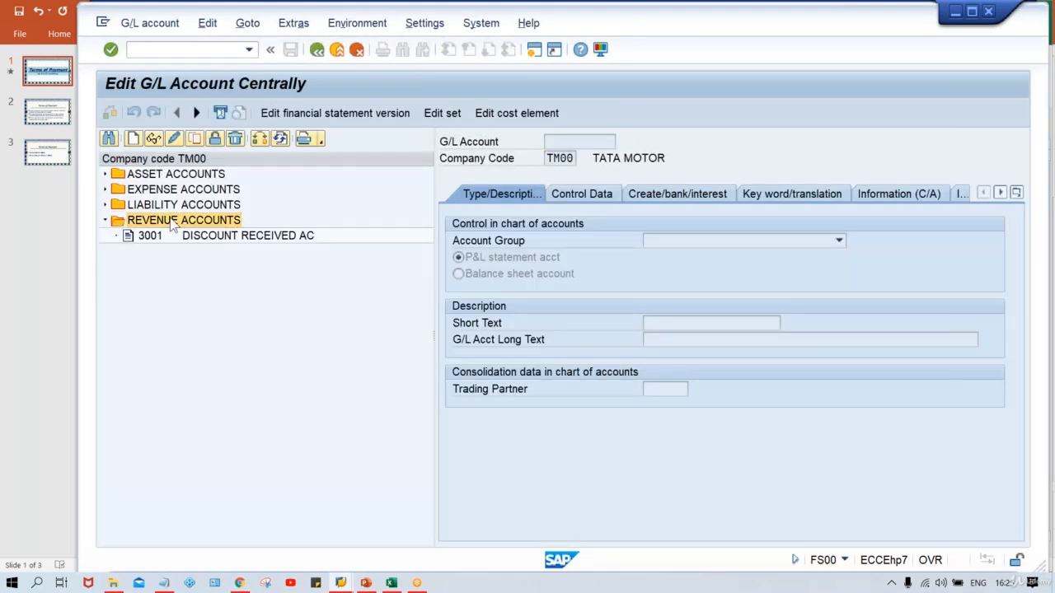
pyautogui.click(202, 237)
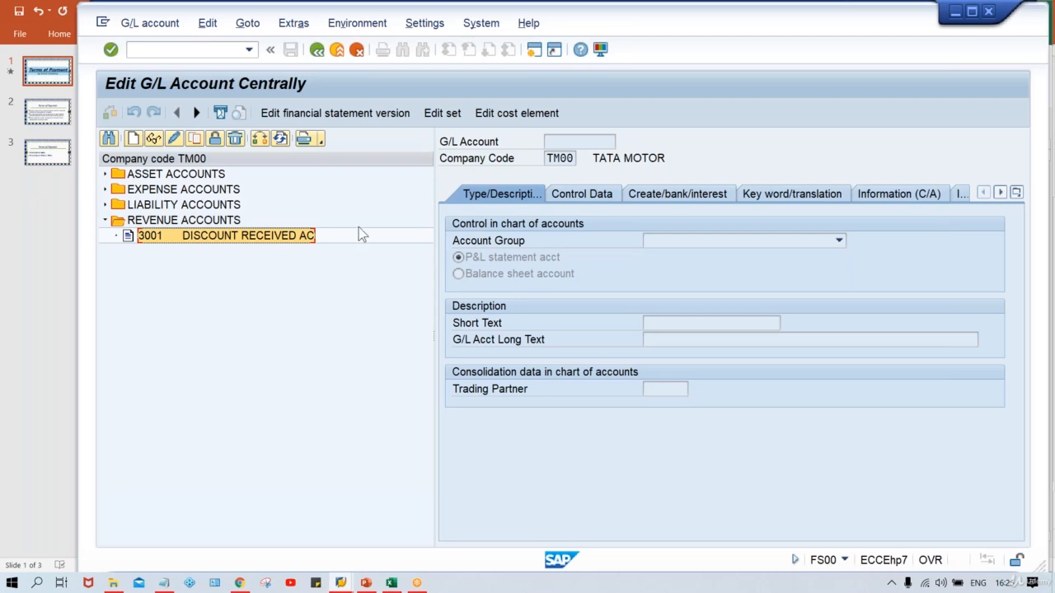
pyautogui.doubleClick(253, 240)
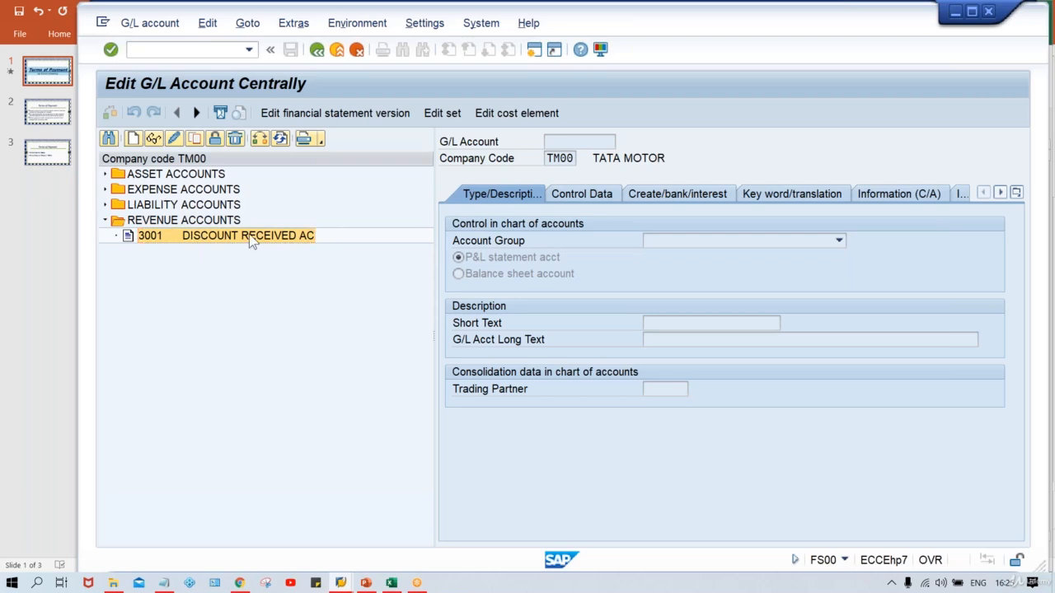
pyautogui.click(584, 194)
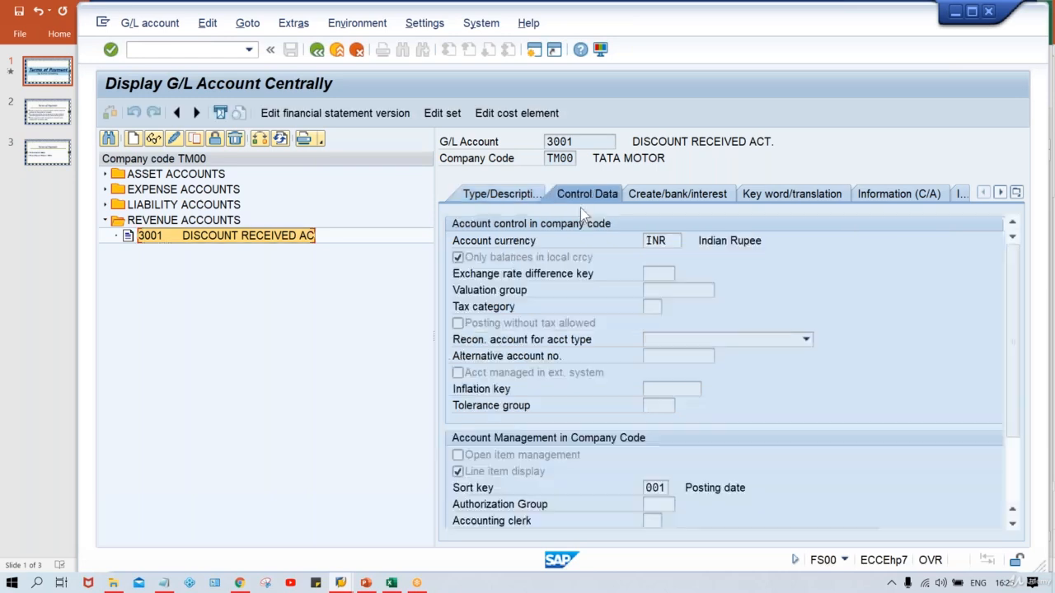
pyautogui.click(692, 198)
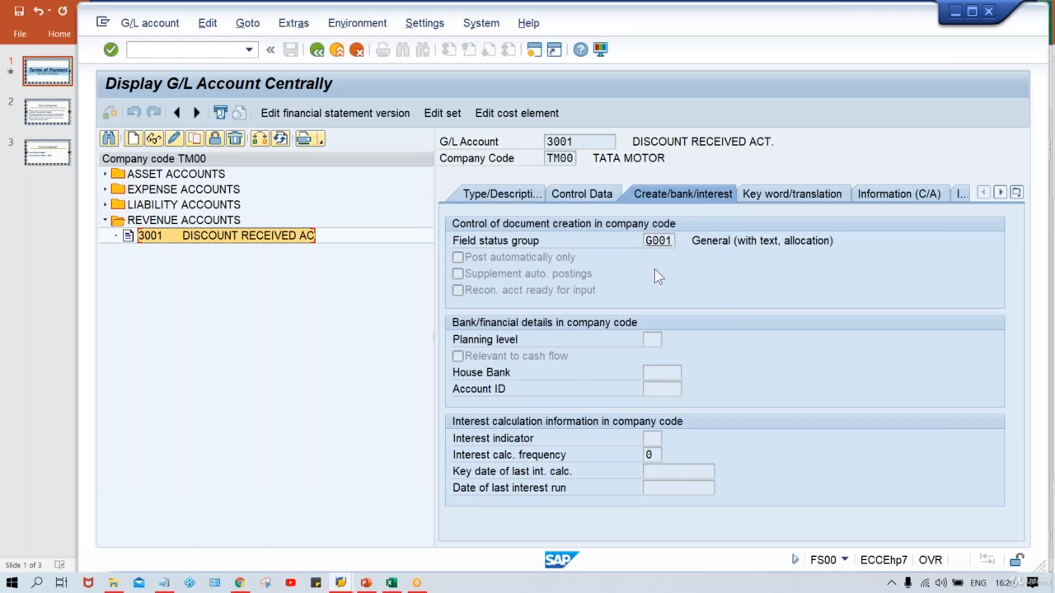
# Try to open the cash discount received account assignment for chart of accounts TCOA with transaction OBXU
pyautogui.click(173, 50)
pyautogui.write('/NOBXU')
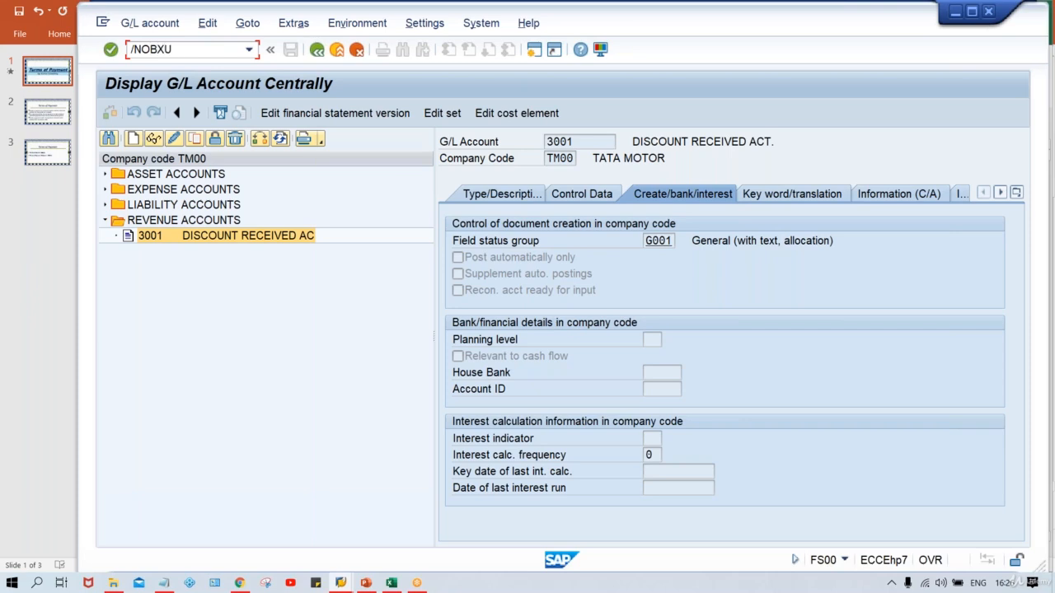
pyautogui.press('Return')
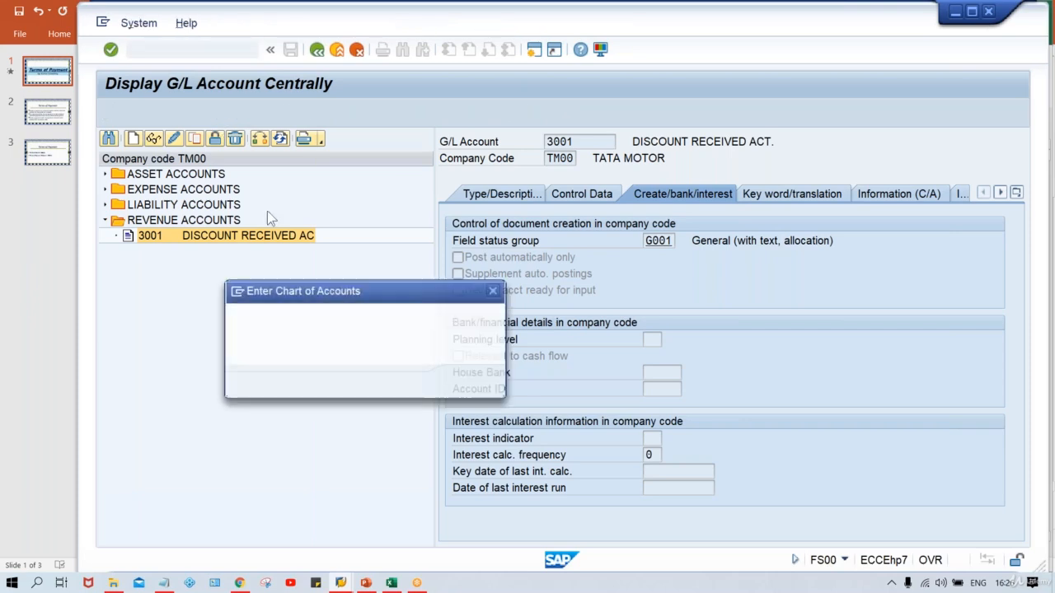
pyautogui.press('Return')
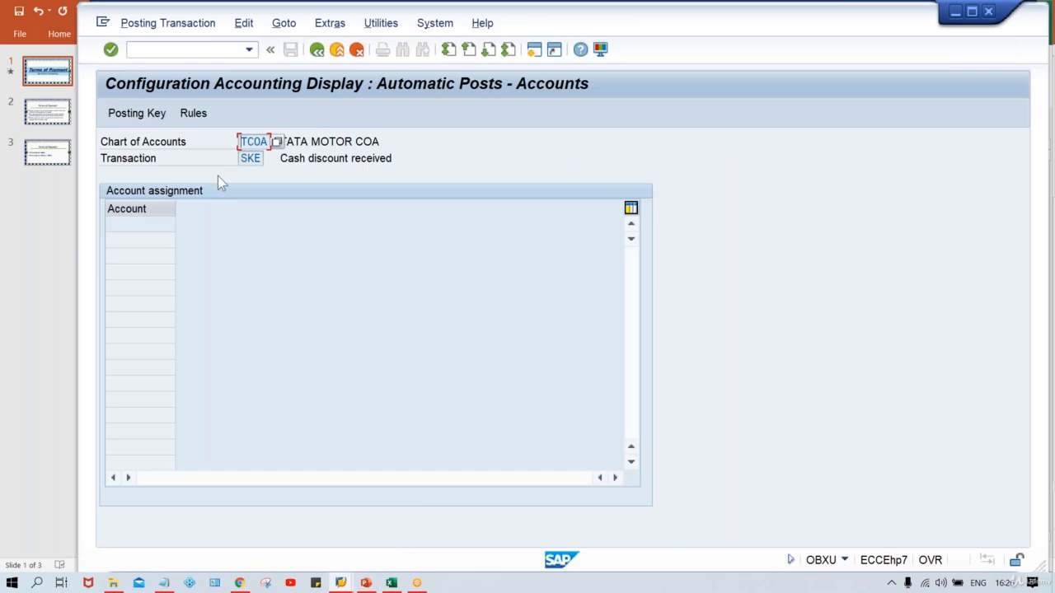
pyautogui.click(156, 50)
pyautogui.write('/nOBXU')
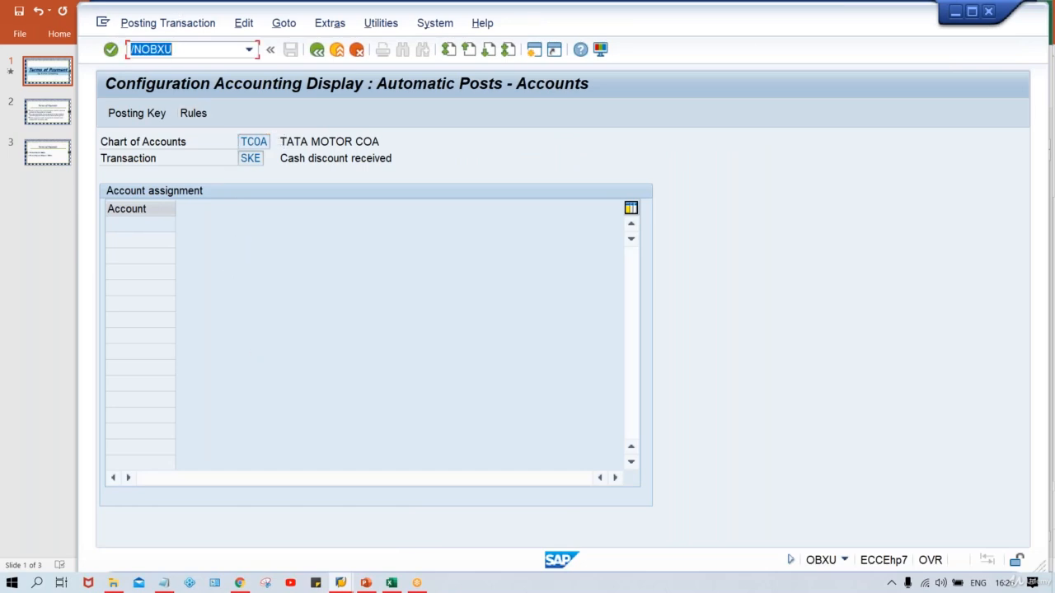
pyautogui.press('Return')
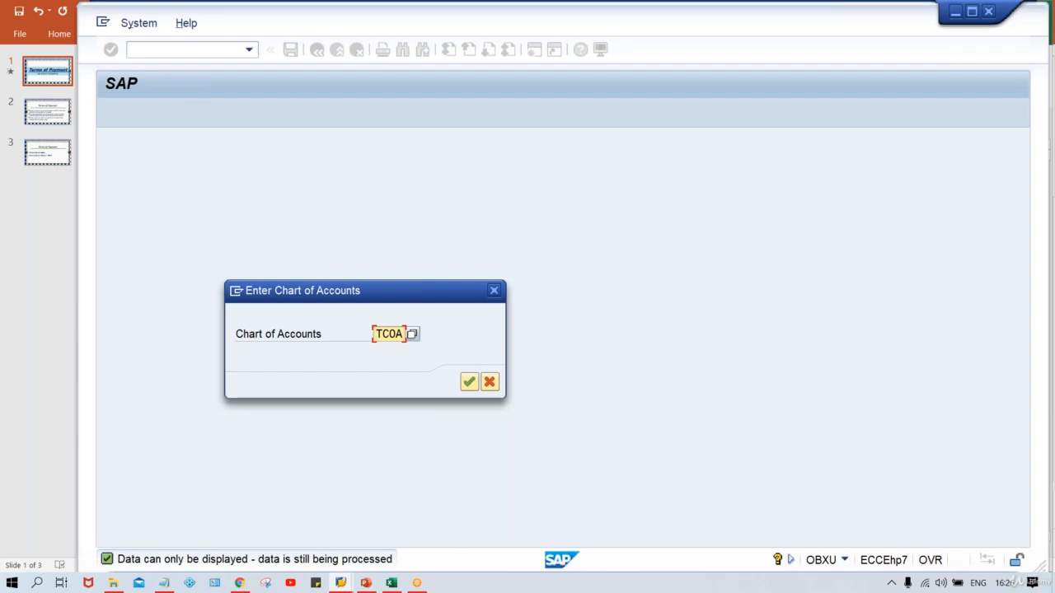
pyautogui.press('Escape')
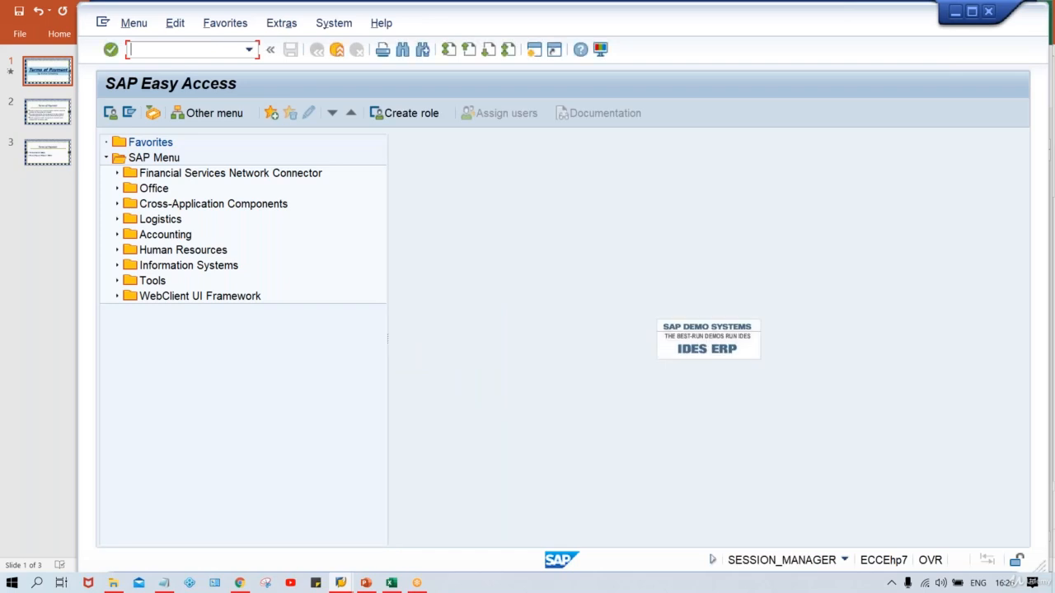
# Run transaction SM12, clear the user name filter and list the lock entries of all users in client 800
pyautogui.write('SM12')
pyautogui.press('Return')
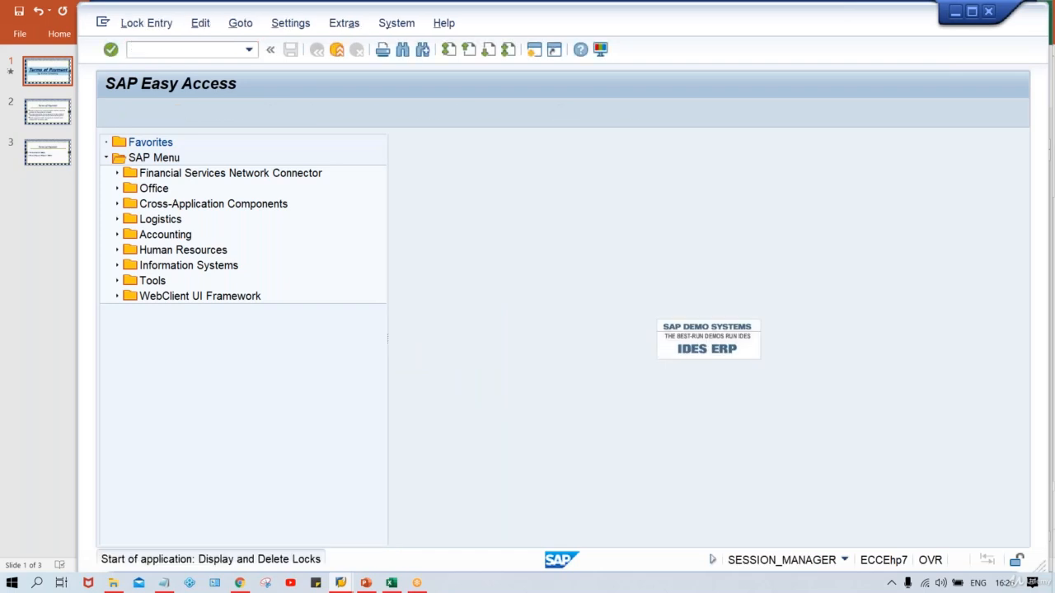
pyautogui.doubleClick(296, 225)
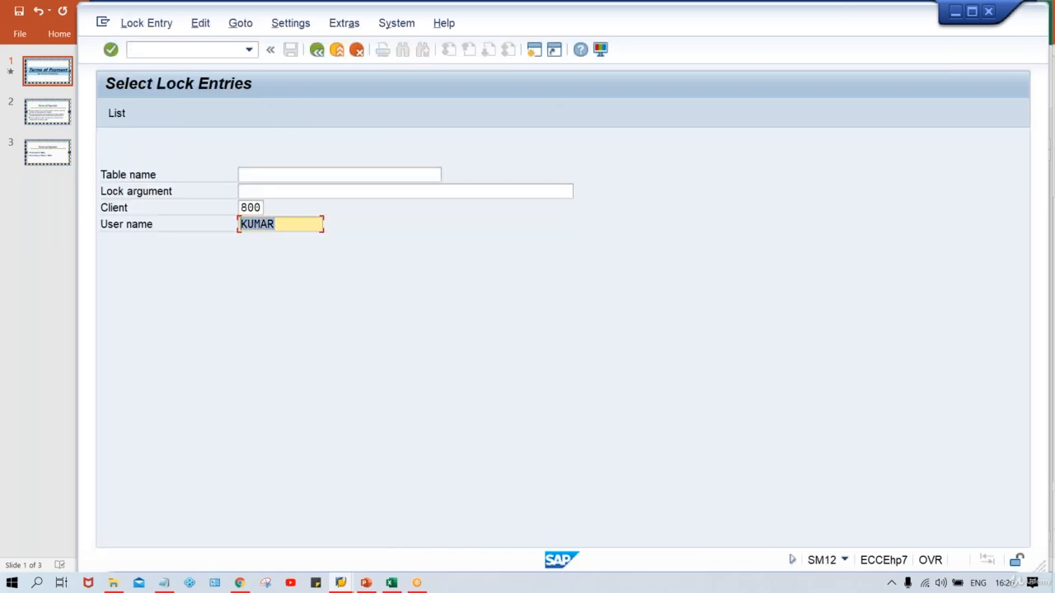
pyautogui.press('Delete')
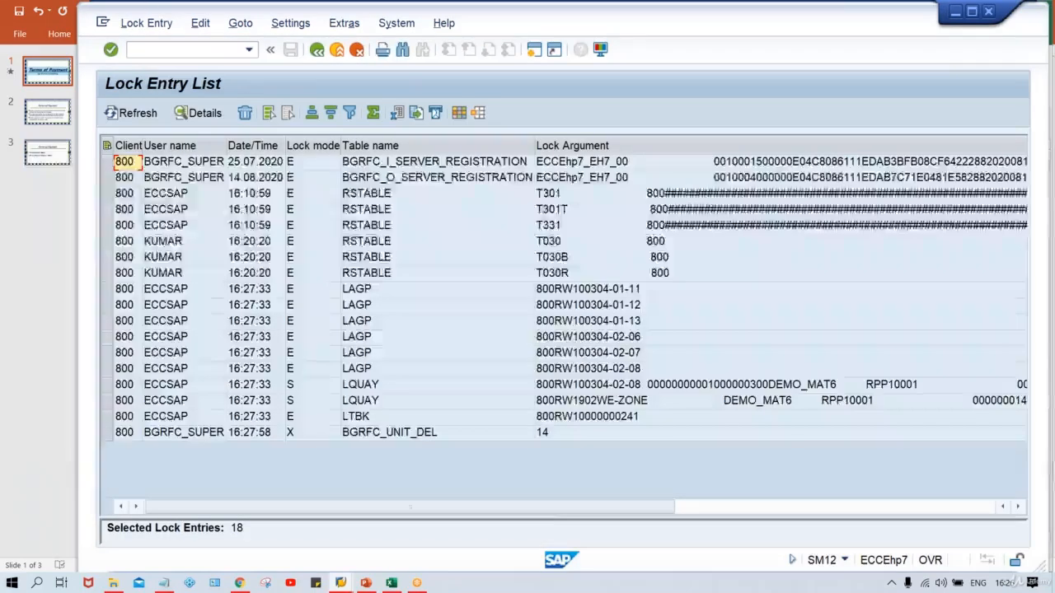
# Delete all lock entries in the list and close the Performance Assistant
pyautogui.click(147, 23)
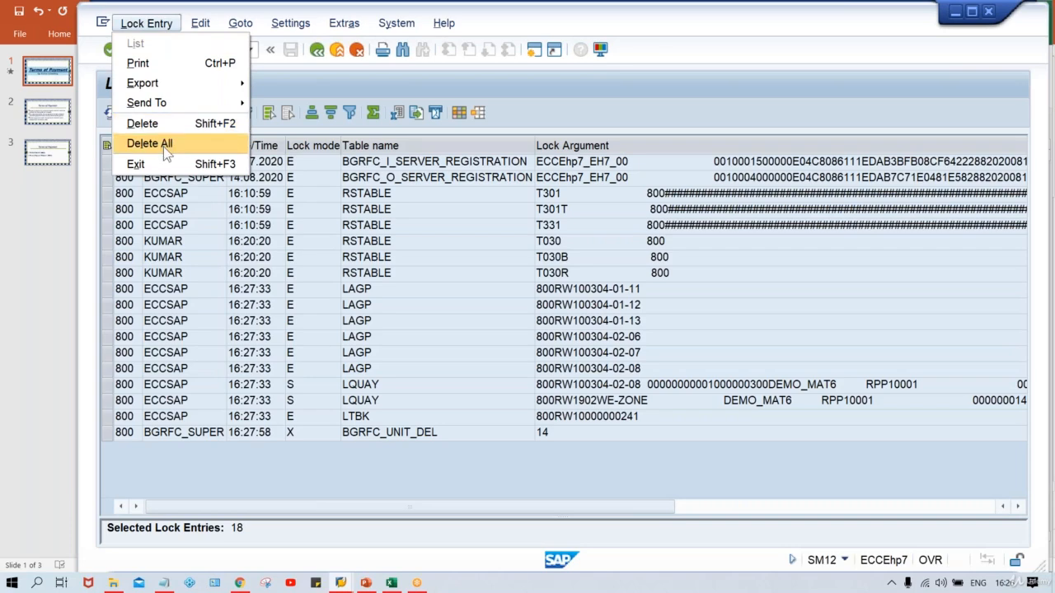
pyautogui.click(163, 145)
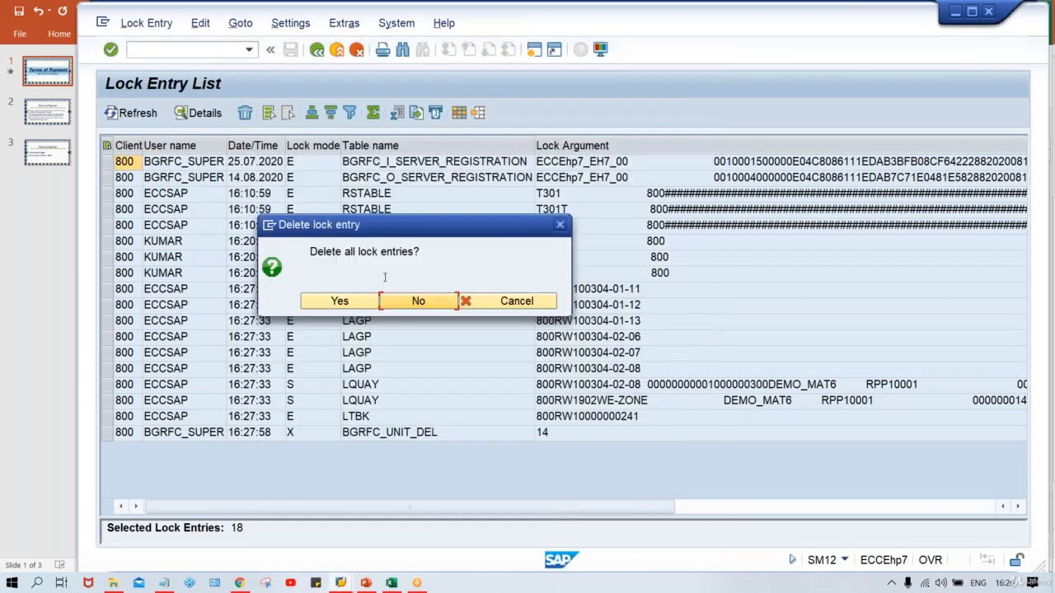
pyautogui.click(340, 301)
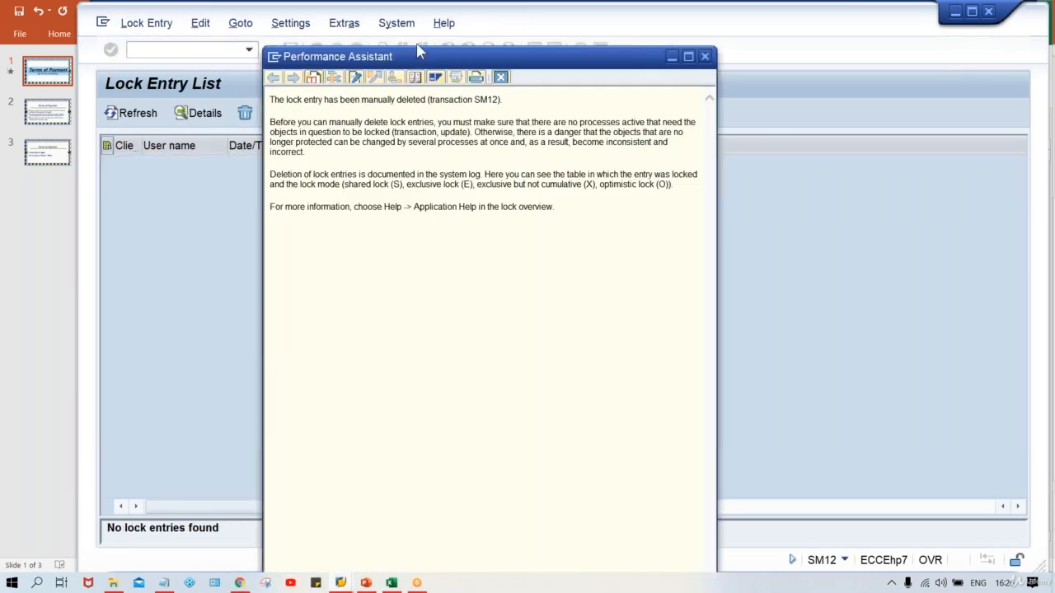
pyautogui.click(705, 57)
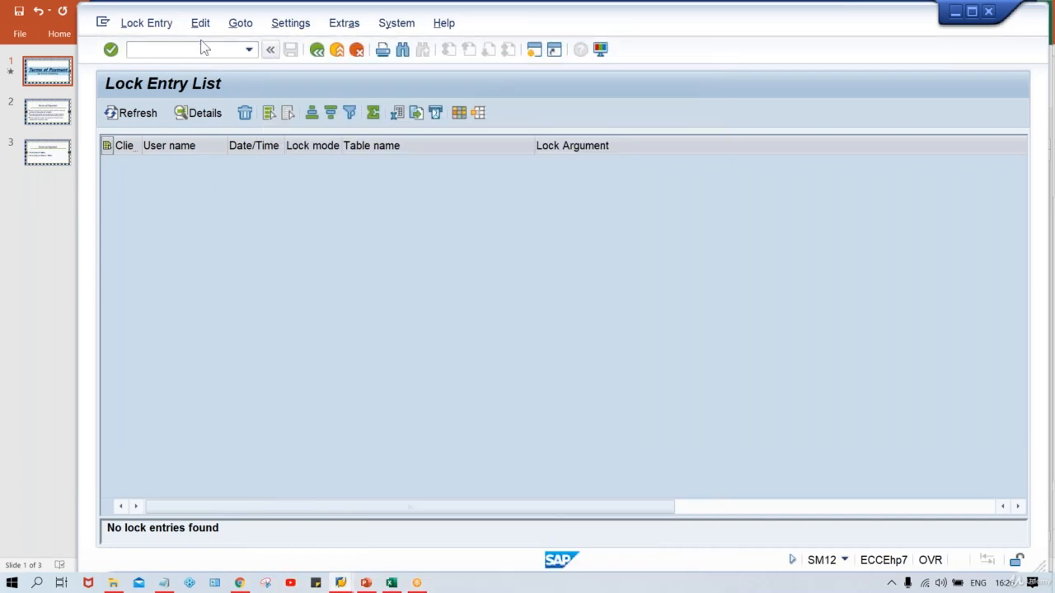
# Run transaction OBXU and open the cash discount received account assignment for chart of accounts TCOA
pyautogui.click(250, 50)
pyautogui.click(229, 79)
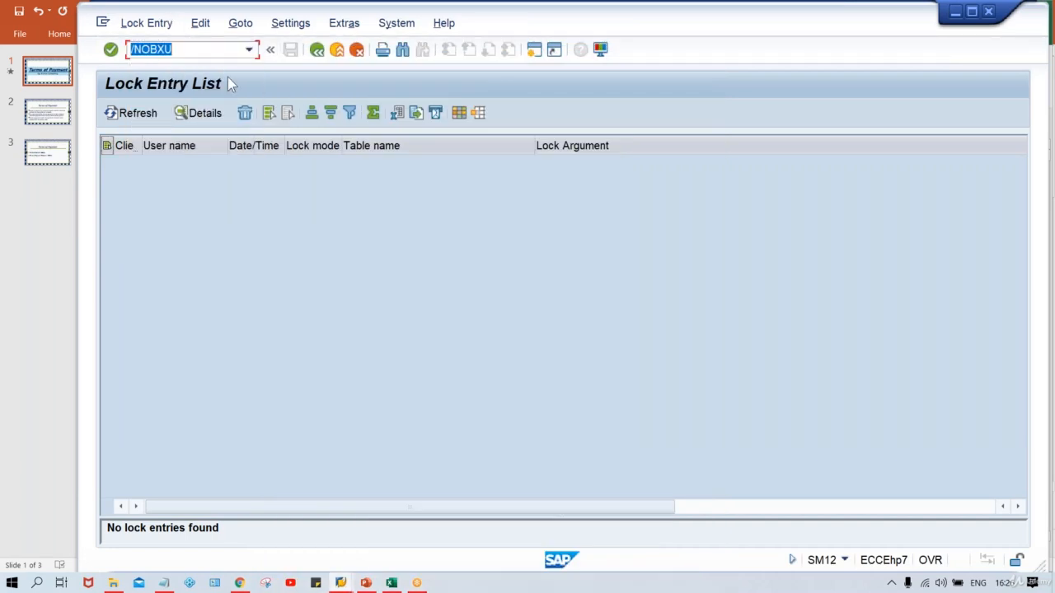
pyautogui.press('Return')
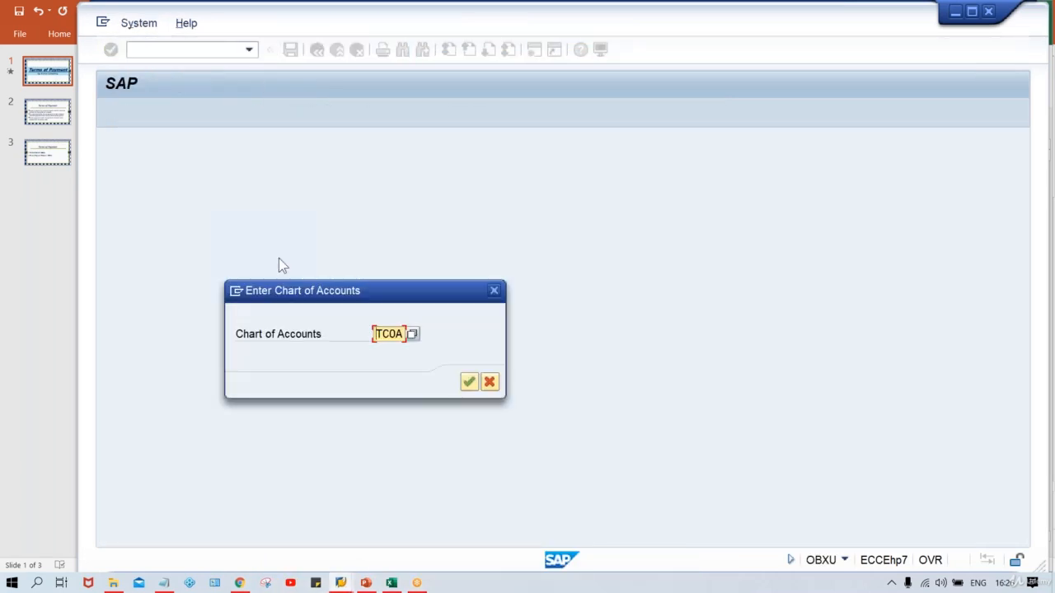
pyautogui.press('Return')
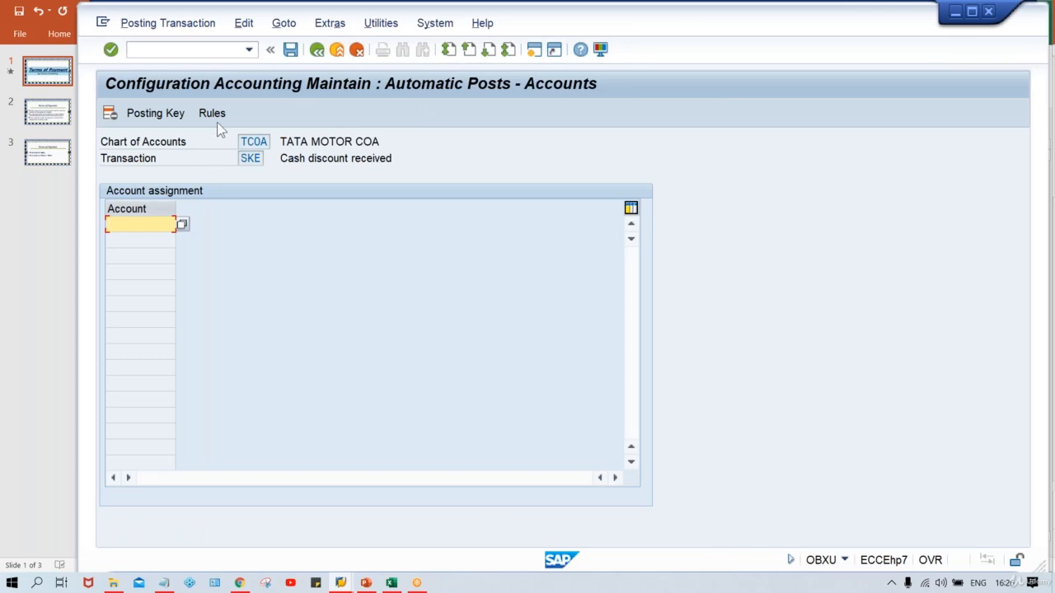
# Save the account determination rules for cash discount received with tax code left unselected, and return to the account assignment
pyautogui.click(215, 117)
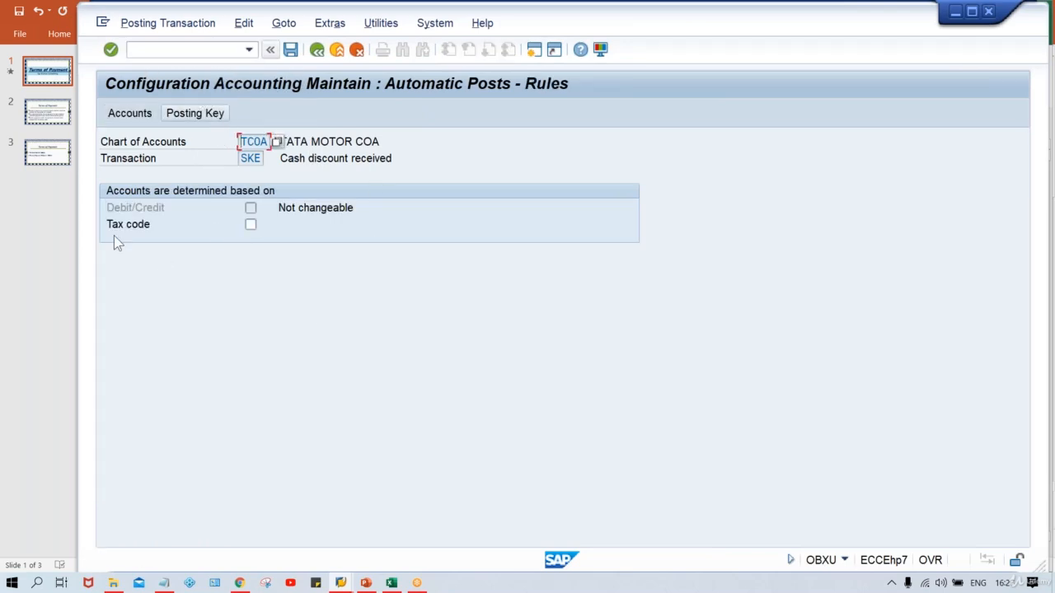
pyautogui.click(293, 51)
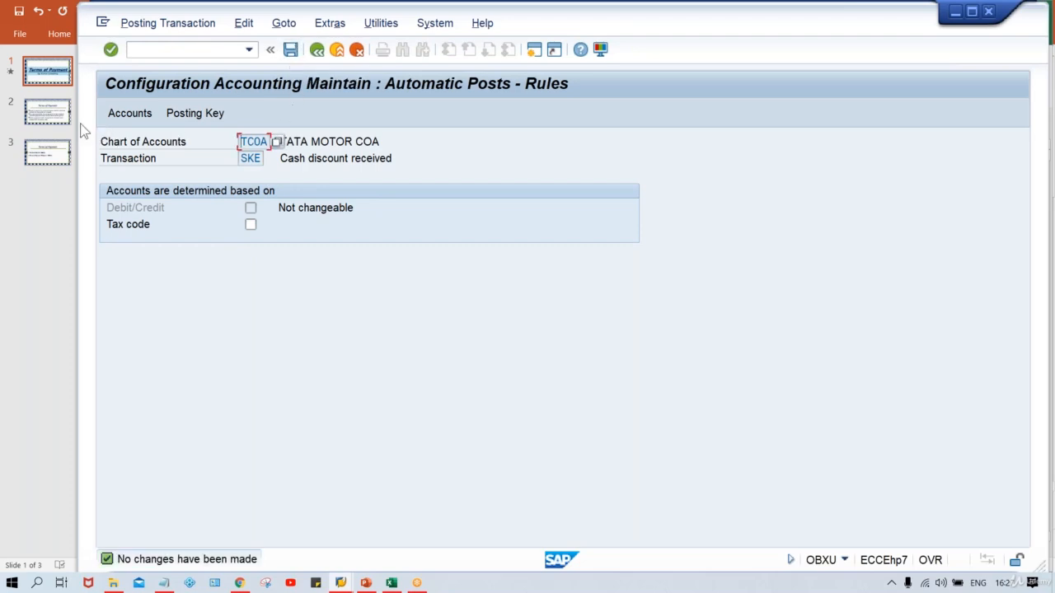
pyautogui.click(129, 113)
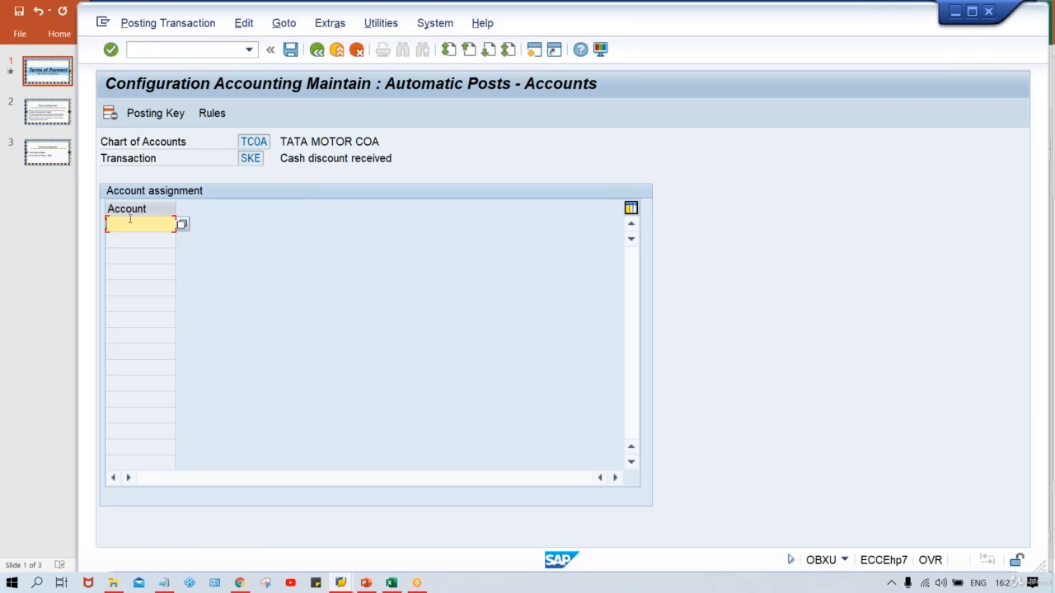
# Assign account 3001 to cash discount received and save it in customizing request EH7K900724
pyautogui.click(130, 221)
pyautogui.press('Down')
pyautogui.press('Return')
pyautogui.hotkey('ctrl', 's')
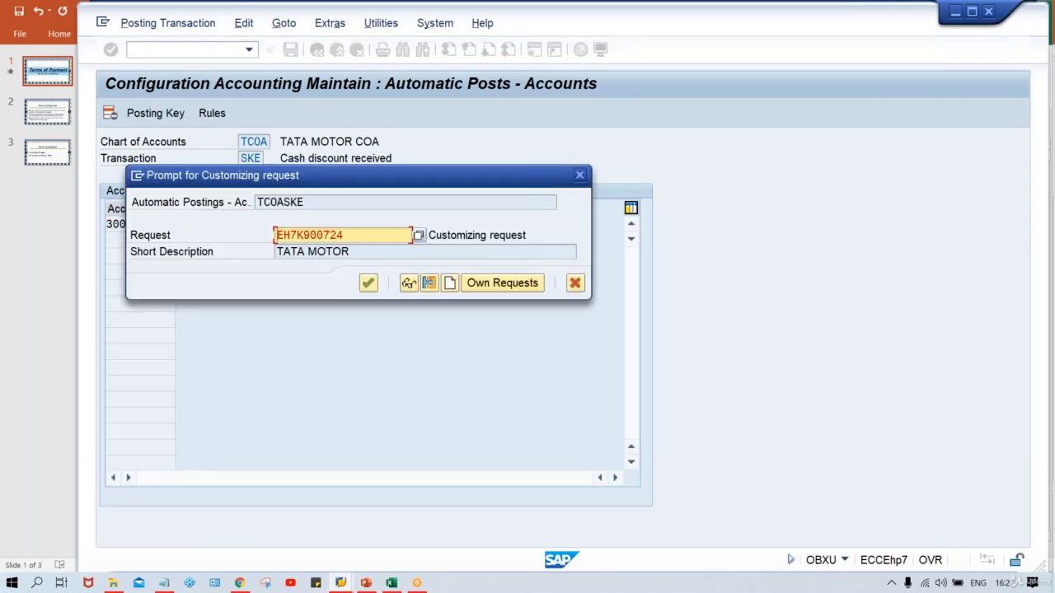
pyautogui.press('Return')
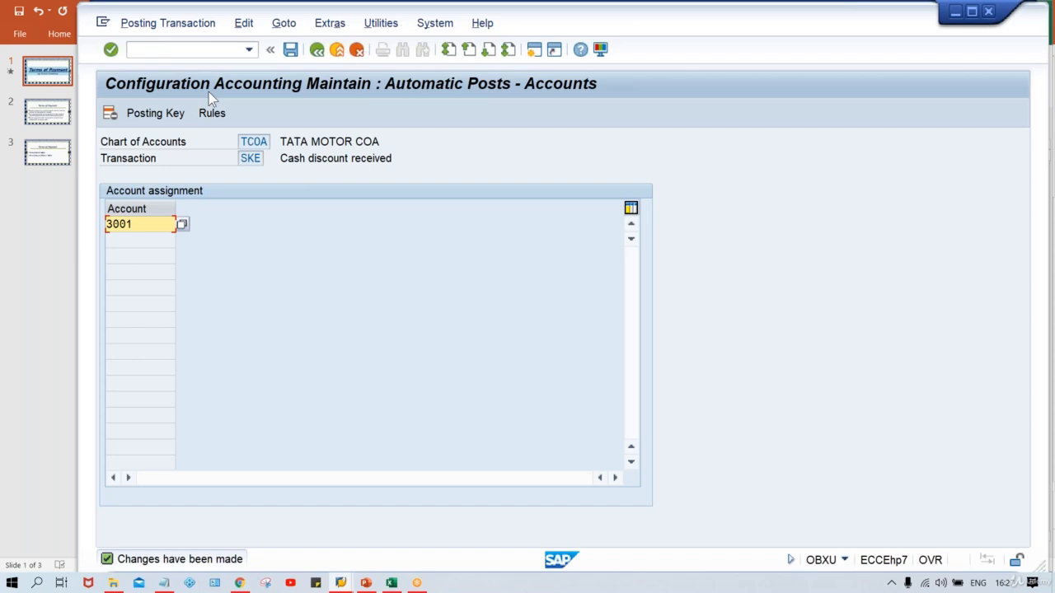
# Run transaction OBB8 and create a new payment terms entry with the key TM34
pyautogui.click(185, 46)
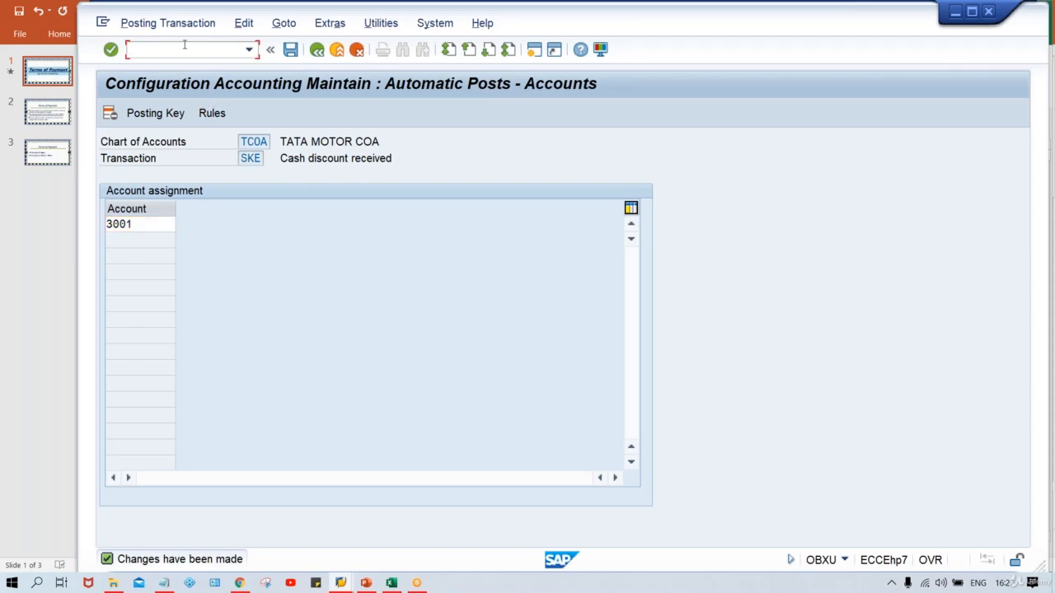
pyautogui.write('OBB8')
pyautogui.press('Home')
pyautogui.write('/n')
pyautogui.press('Return')
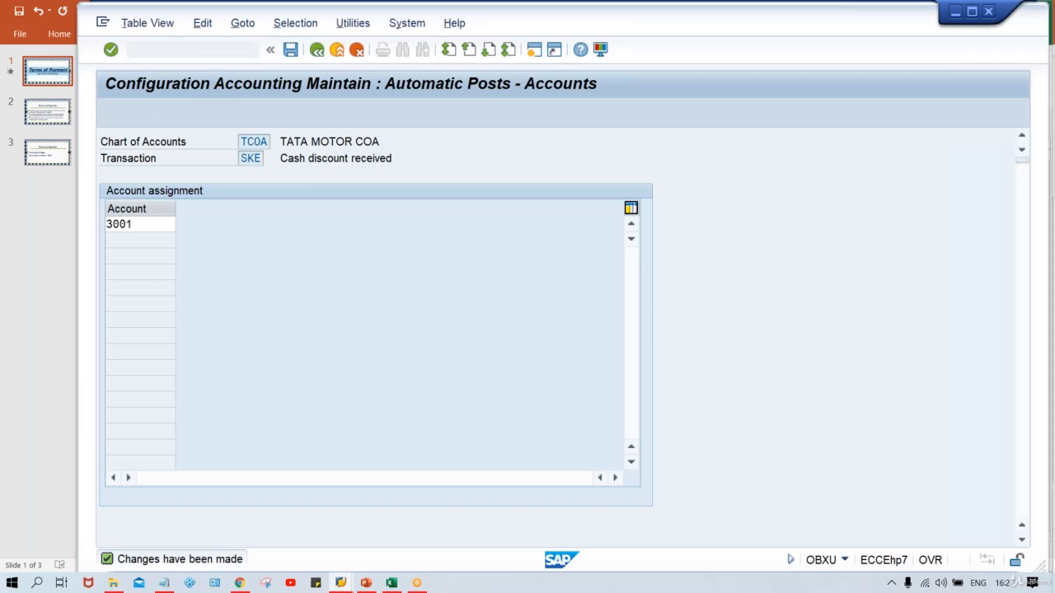
pyautogui.click(171, 110)
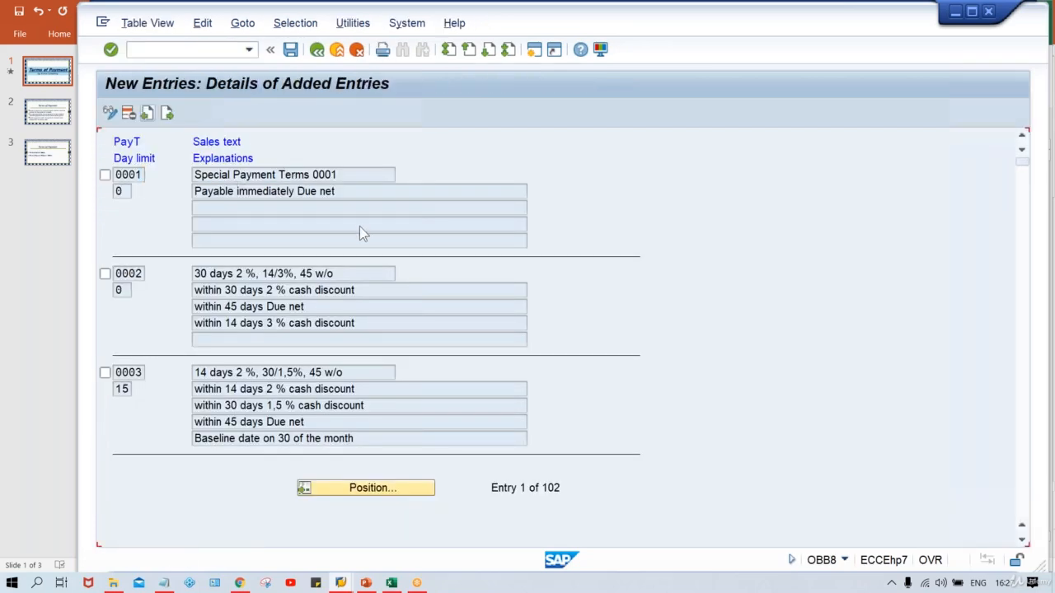
pyautogui.write('TM')
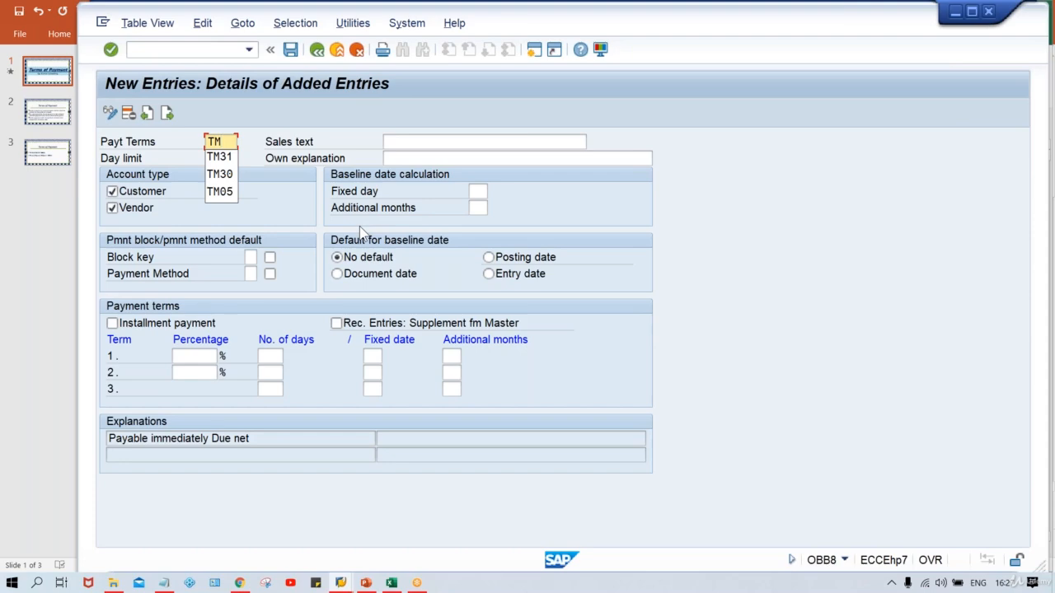
pyautogui.write('34')
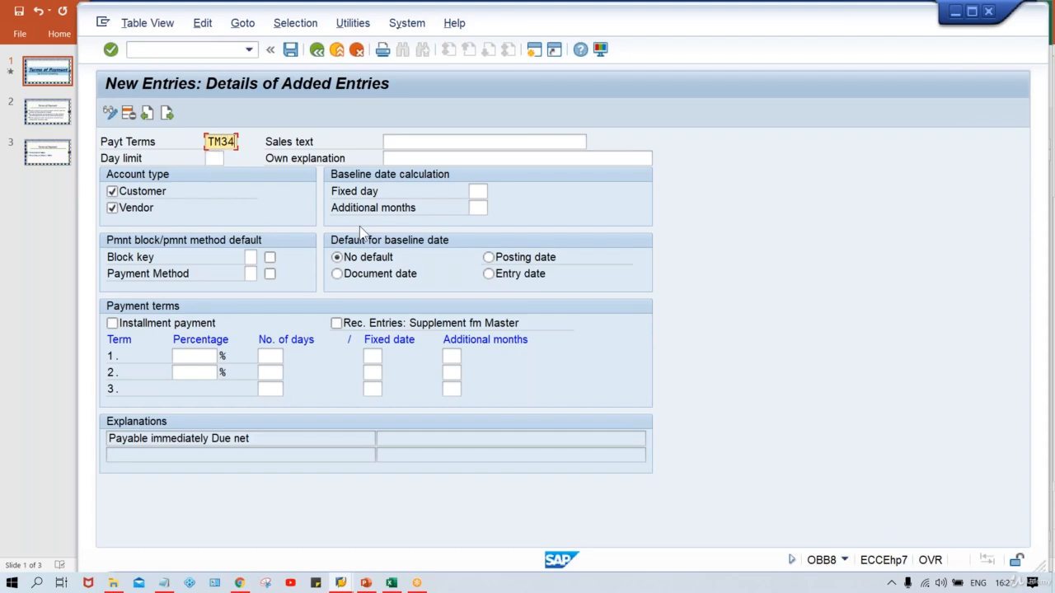
# Switch to the Excel sheet, check the TM34 payment terms row and return to SAP
pyautogui.hotkey('alt', 'Tab')
pyautogui.press('Tab')
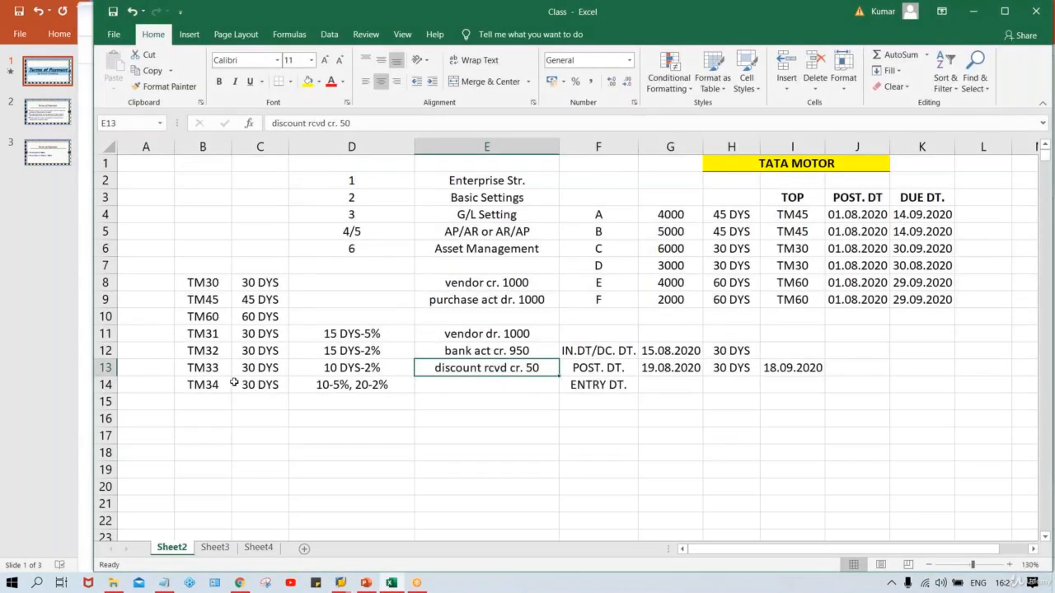
pyautogui.click(214, 385)
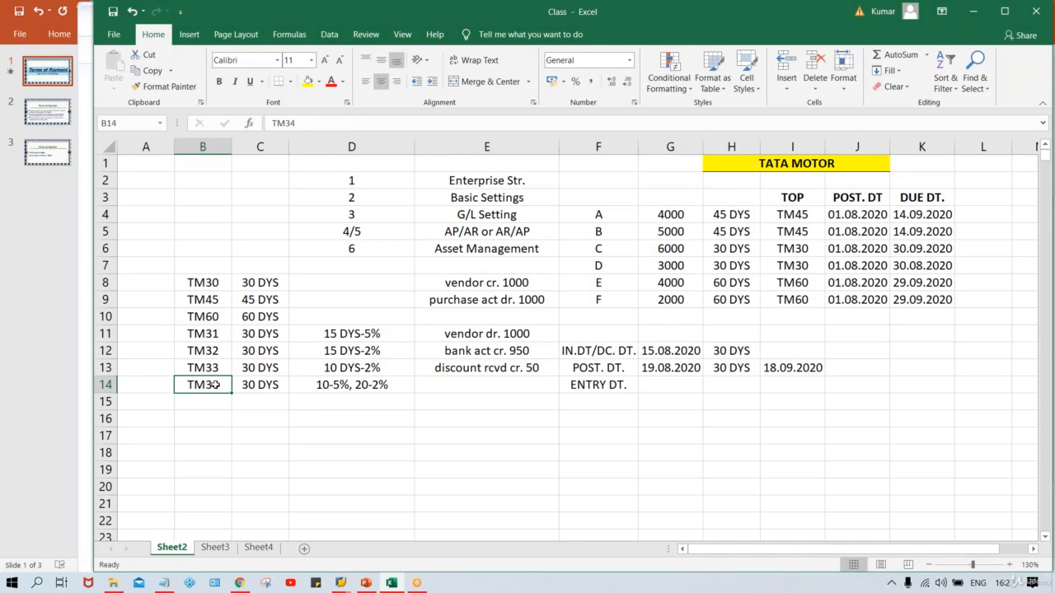
pyautogui.hotkey('alt', 'Tab')
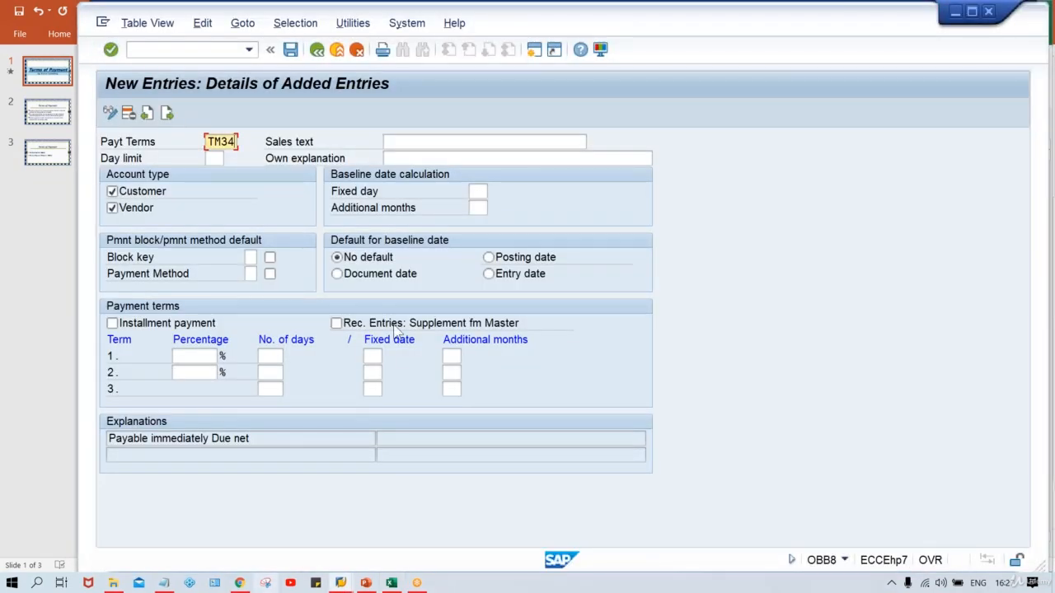
# Set the TM34 terms to 5% within 10 days, 2% within 20 days and 30 days for the third term
pyautogui.click(200, 356)
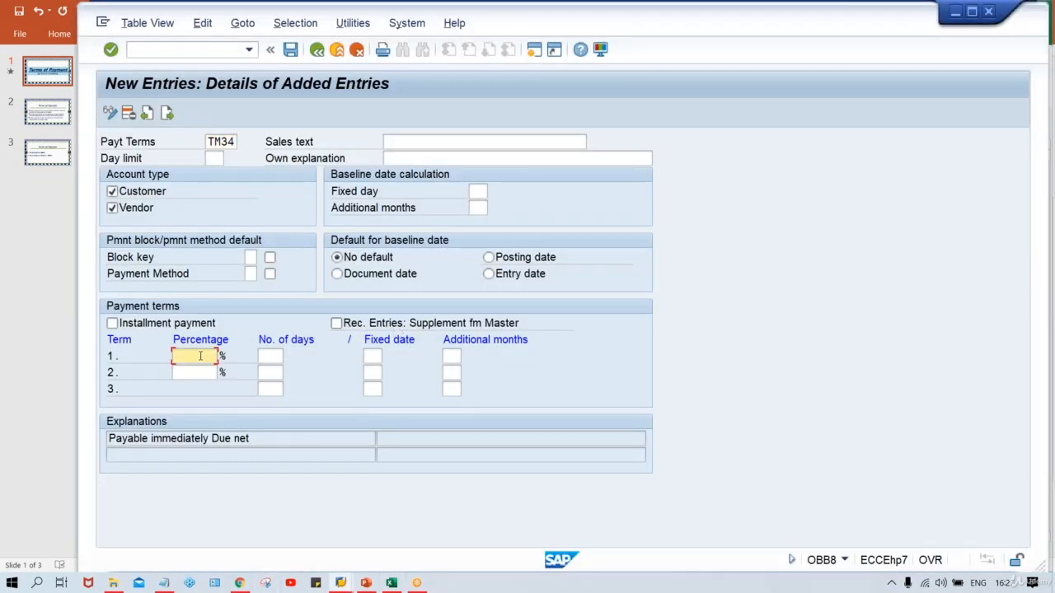
pyautogui.write('5')
pyautogui.press('Tab')
pyautogui.write('10')
pyautogui.hotkey('shift', 'Tab')
pyautogui.press('Down')
pyautogui.write('2')
pyautogui.press('Tab')
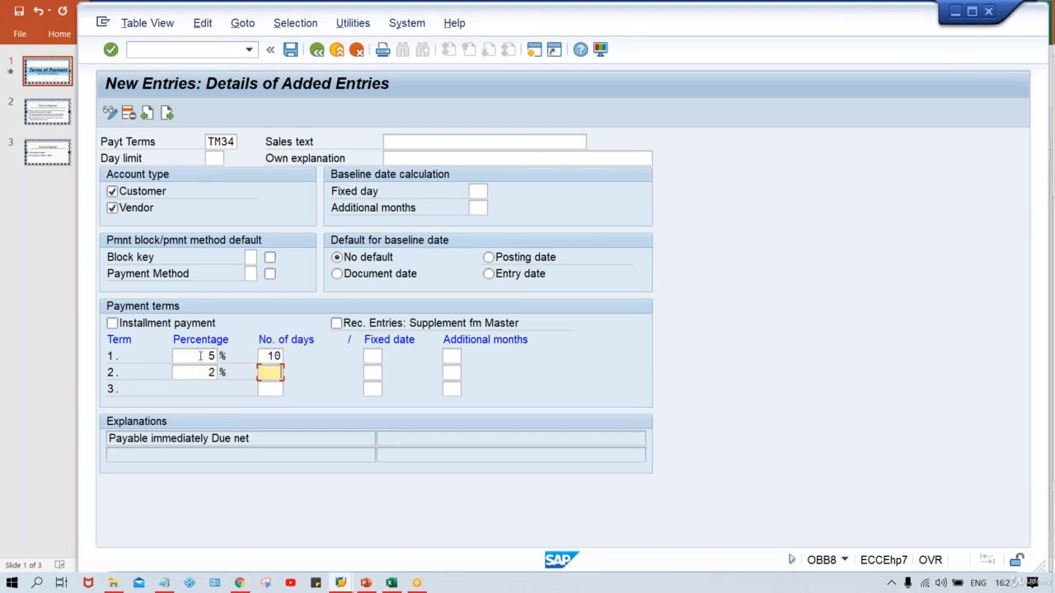
pyautogui.write('20')
pyautogui.press('Down')
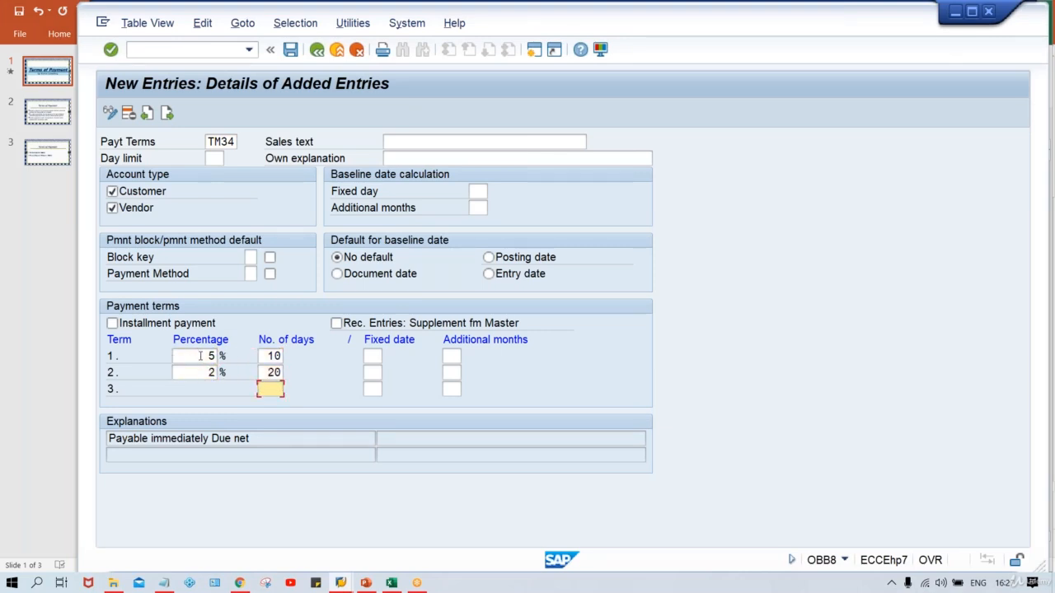
pyautogui.write('30')
pyautogui.press('Return')
pyautogui.click(273, 439)
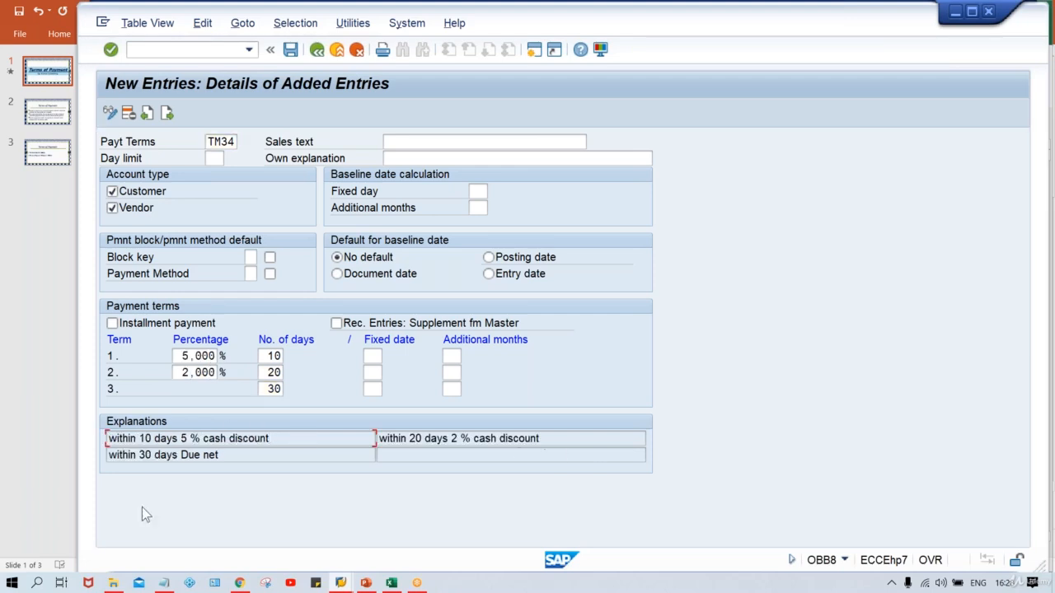
# Copy the text "10-5%, 20-2%" from the TM34 row in Excel into the SAP entry's sales text
pyautogui.click(392, 584)
pyautogui.click(342, 385)
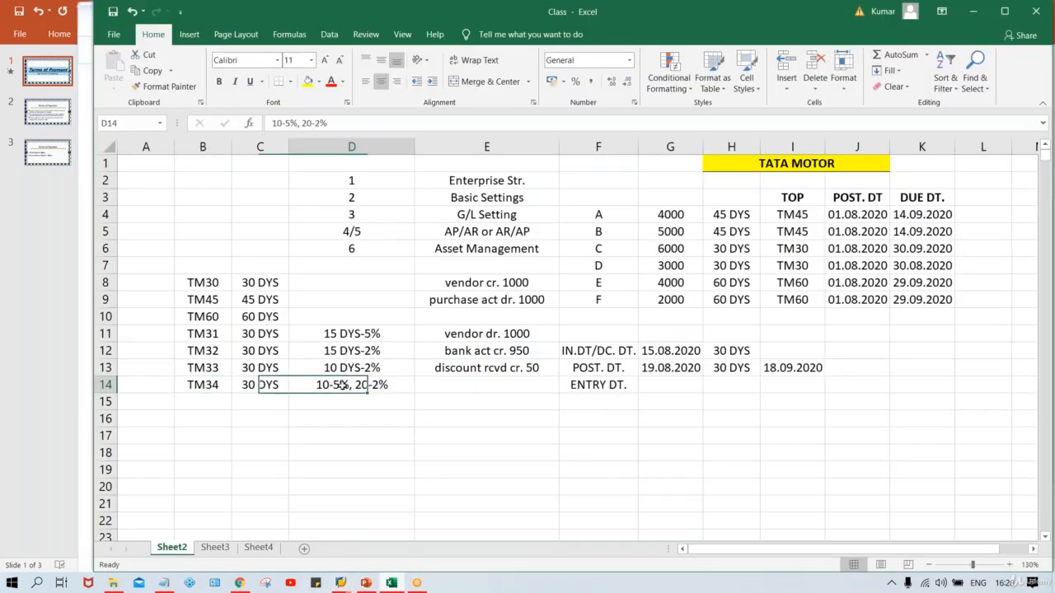
pyautogui.hotkey('ctrl', 'c')
pyautogui.hotkey('alt', 'Tab')
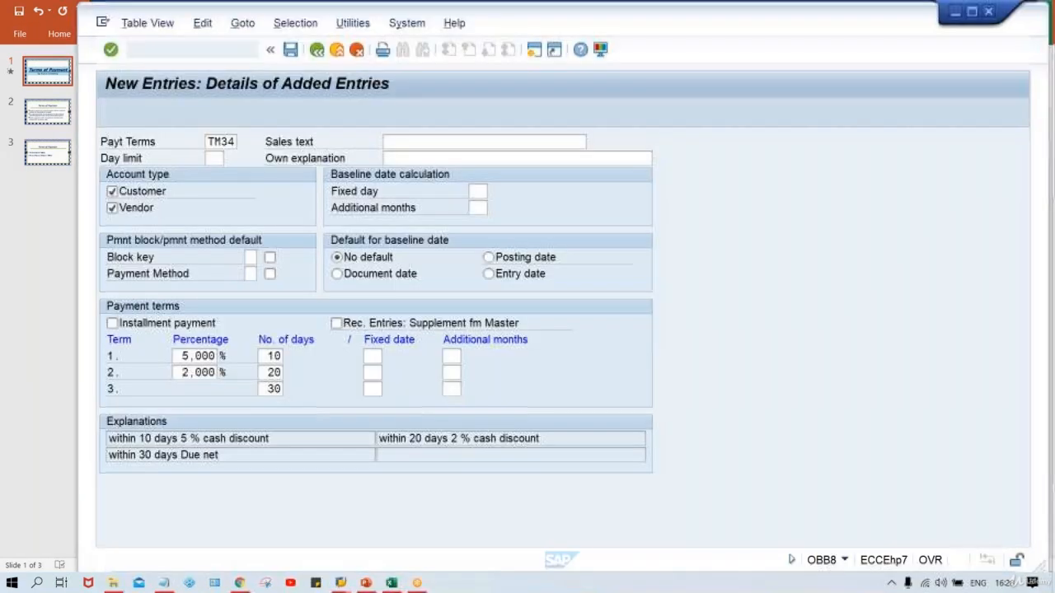
pyautogui.click(430, 141)
pyautogui.hotkey('ctrl', 'v')
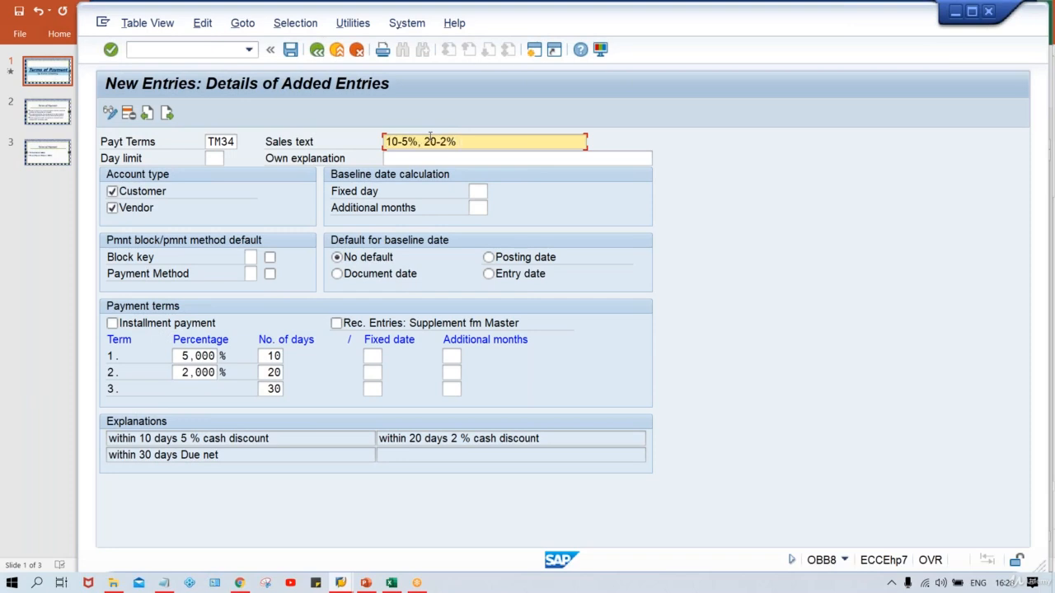
pyautogui.press('BackSpace')
# Extend the sales text with ", 30 days Due net", copying the wording from the explanations
pyautogui.moveTo(140, 455); pyautogui.dragTo(220, 455)
pyautogui.click(220, 455)
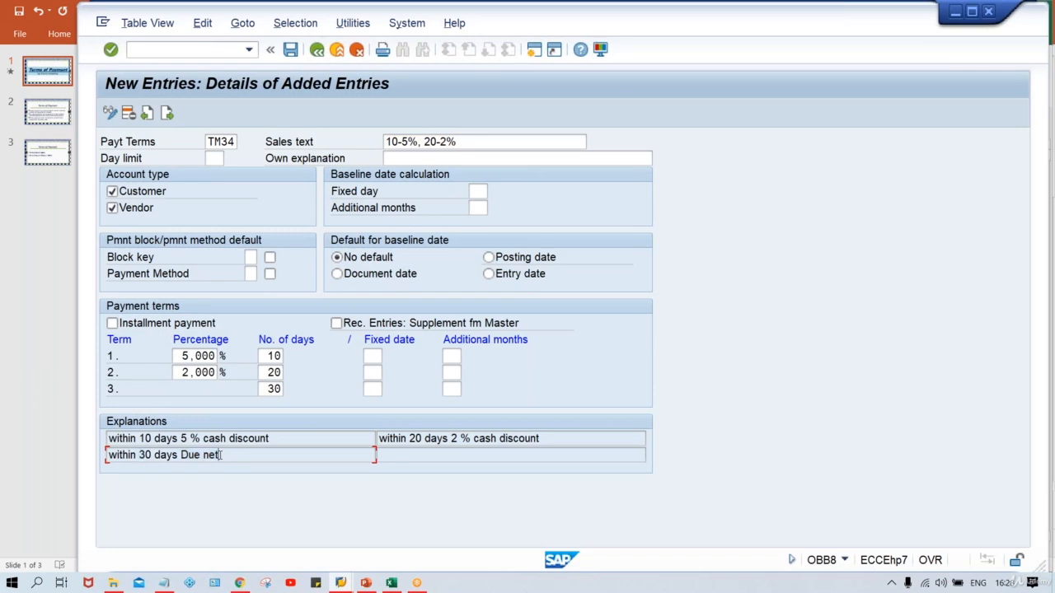
pyautogui.click(482, 126)
pyautogui.click(474, 142)
pyautogui.write(',')
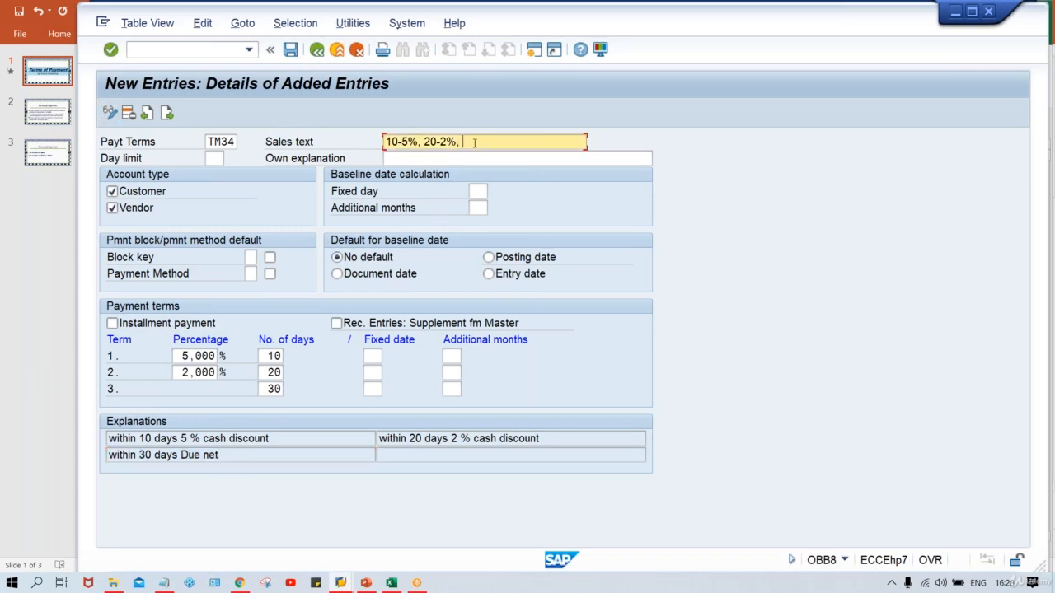
pyautogui.hotkey('ctrl', 'v')
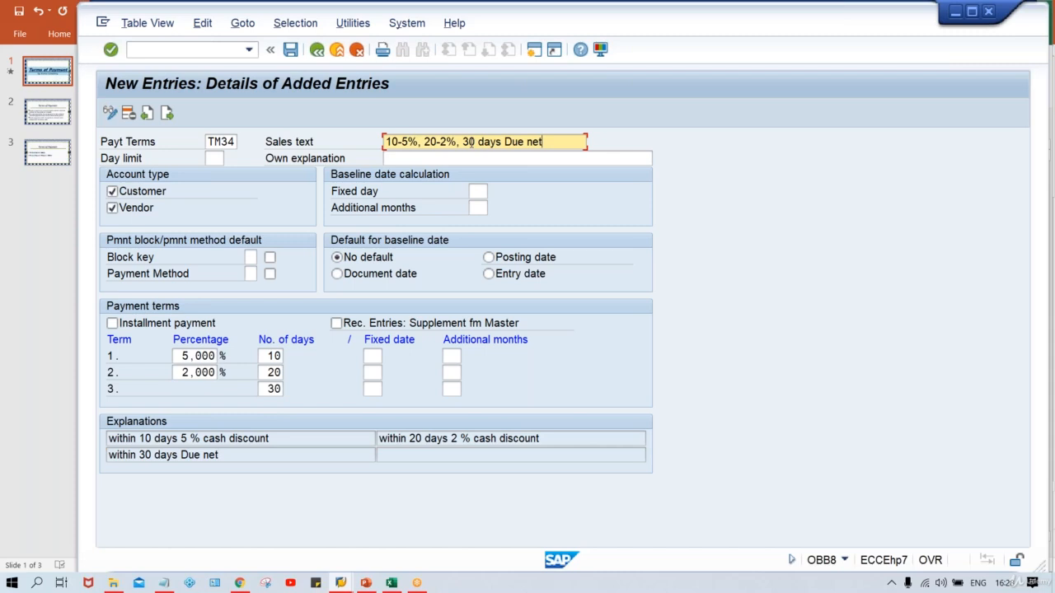
# Fill the own explanation with "10-5%, 20-2%, 30 days Due net" and default the baseline date to the posting date
pyautogui.press('Tab')
pyautogui.press('Tab')
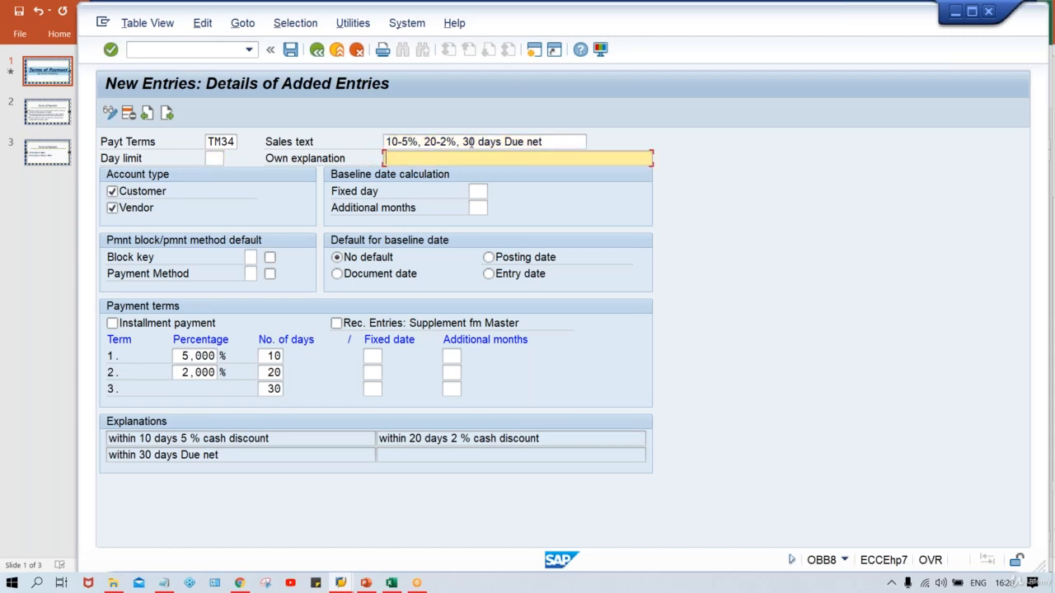
pyautogui.hotkey('ctrl', 'v')
pyautogui.click(505, 259)
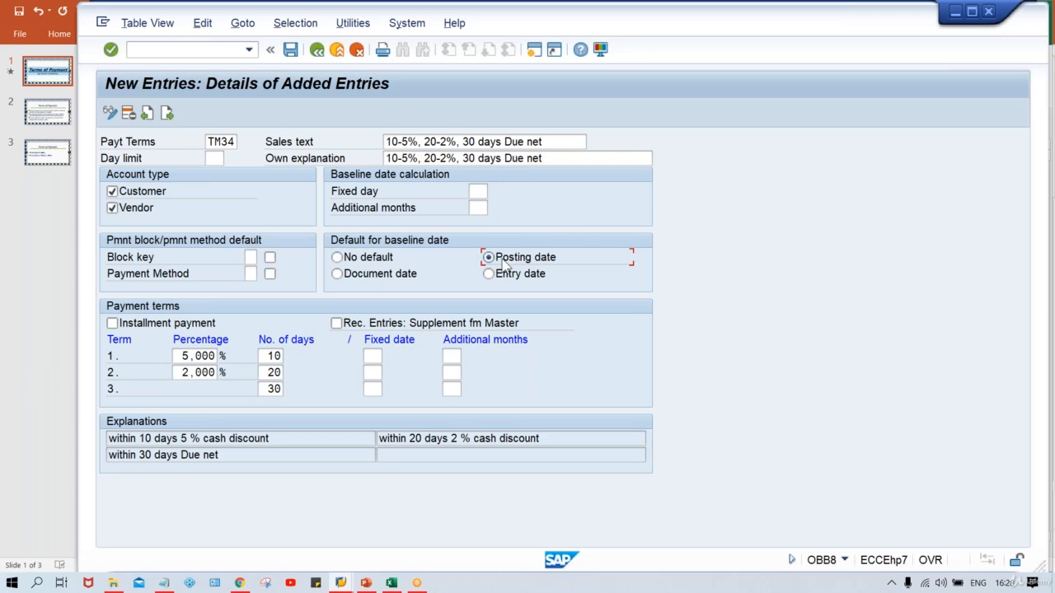
# Save payment terms TM34 for both customer and vendor accounts in customizing request EH7K900724
pyautogui.click(136, 208)
pyautogui.click(125, 209)
pyautogui.click(142, 192)
pyautogui.click(114, 191)
pyautogui.click(124, 209)
pyautogui.click(126, 211)
pyautogui.hotkey('ctrl', 's')
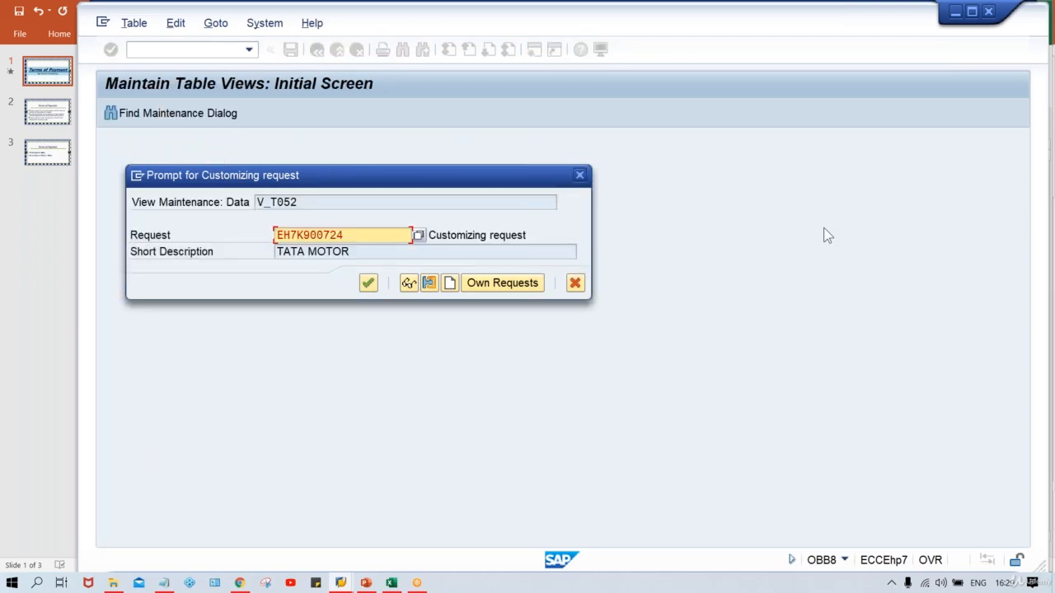
pyautogui.press('Return')
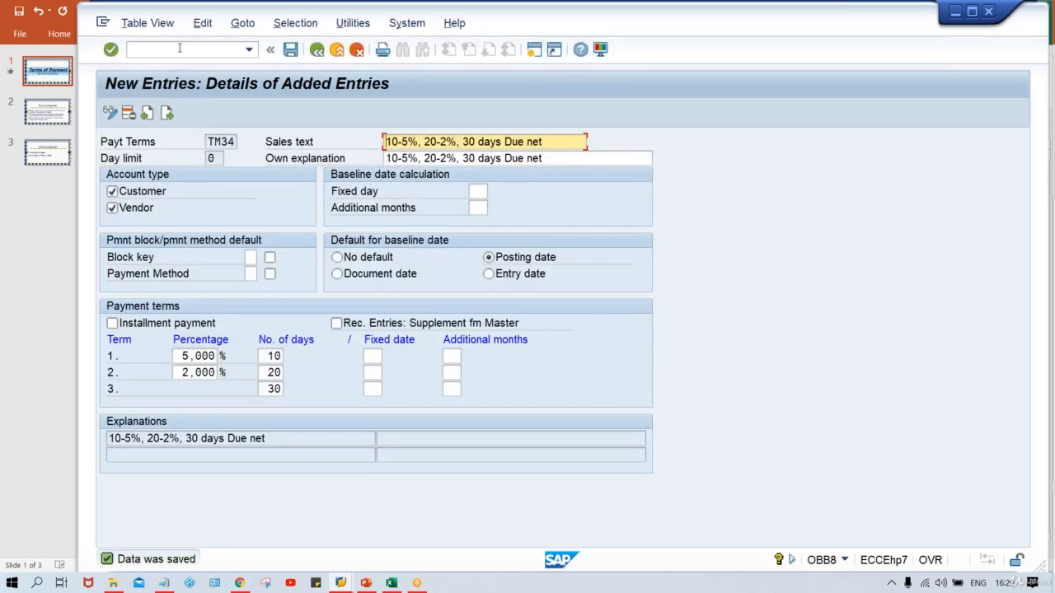
pyautogui.write('/N')
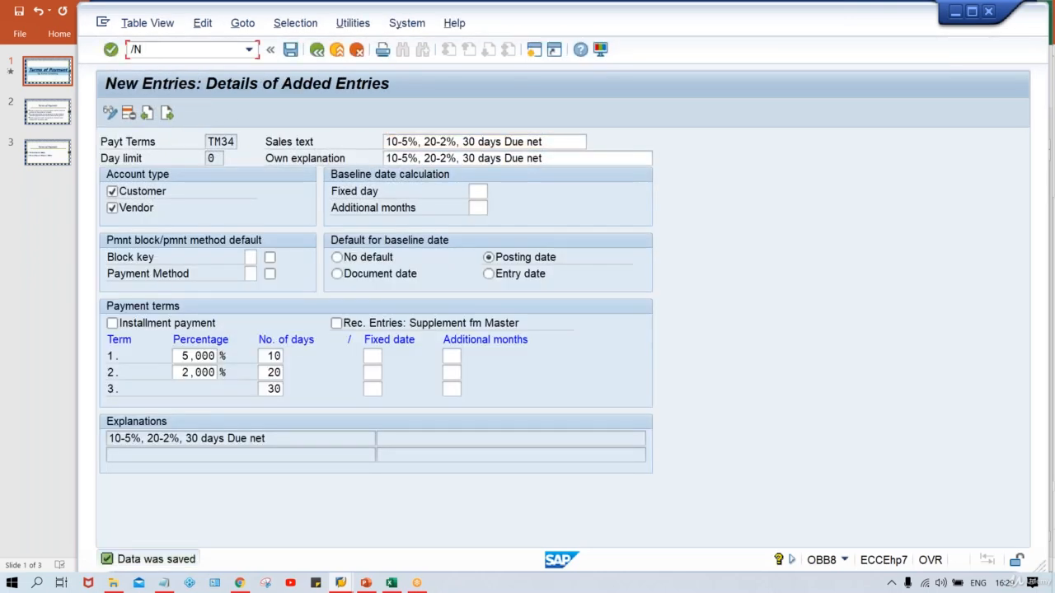
pyautogui.write('OBB8')
pyautogui.press('Return')
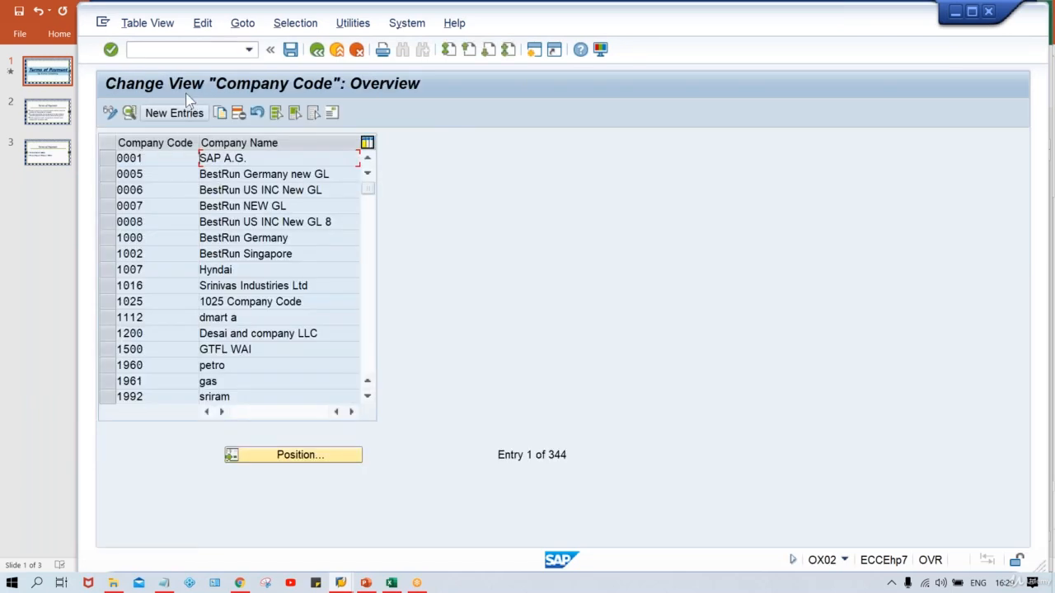
# Open the TM00 test vendor for change in transaction XK02, showing its company code payment transactions
pyautogui.click(178, 57)
pyautogui.write('/NXK02')
pyautogui.press('Return')
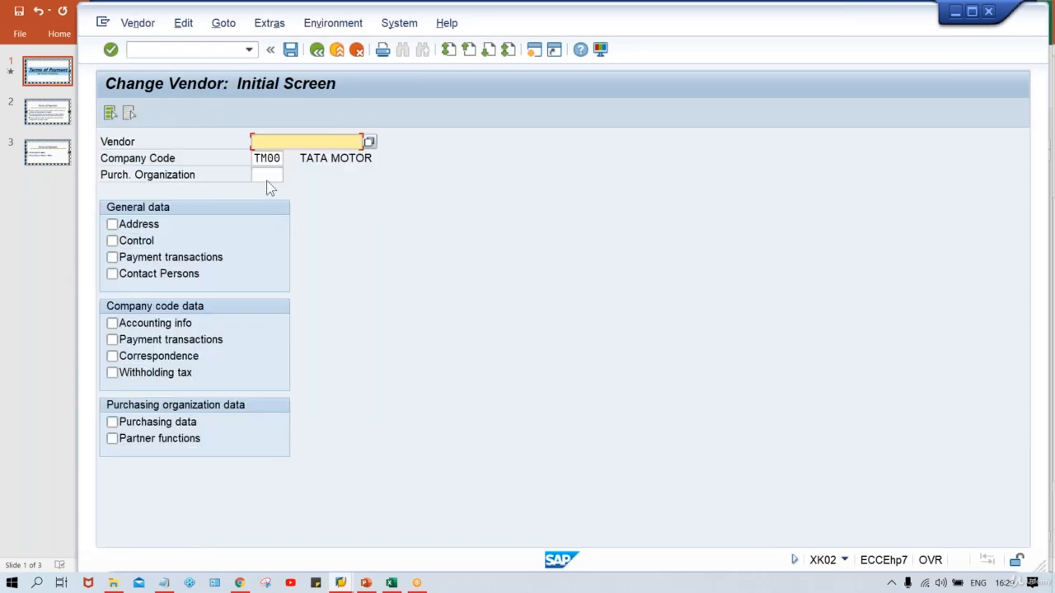
pyautogui.press('BackSpace')
pyautogui.press('Down')
pyautogui.press('Return')
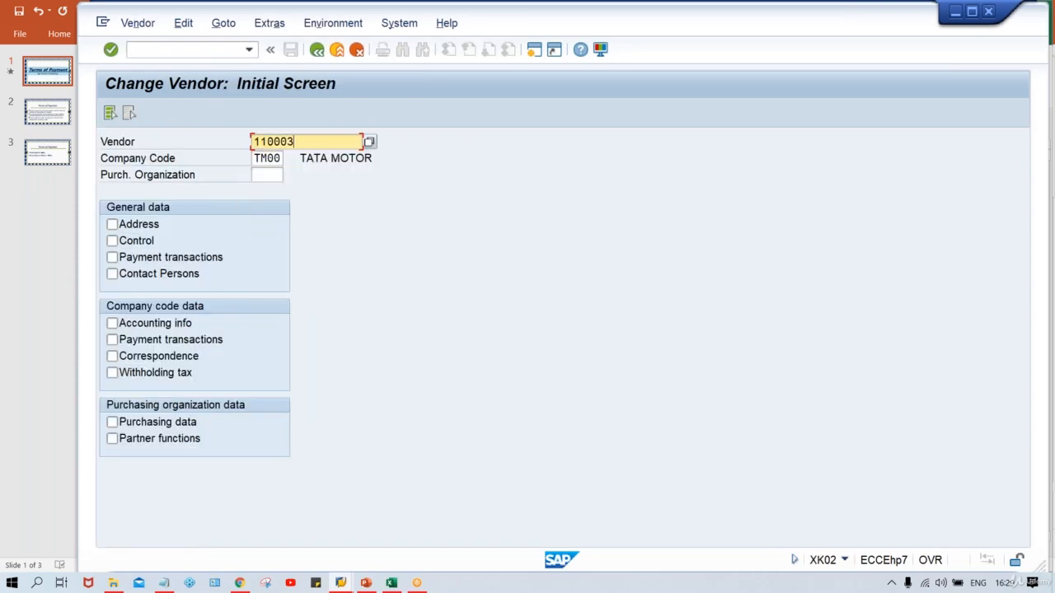
pyautogui.click(195, 341)
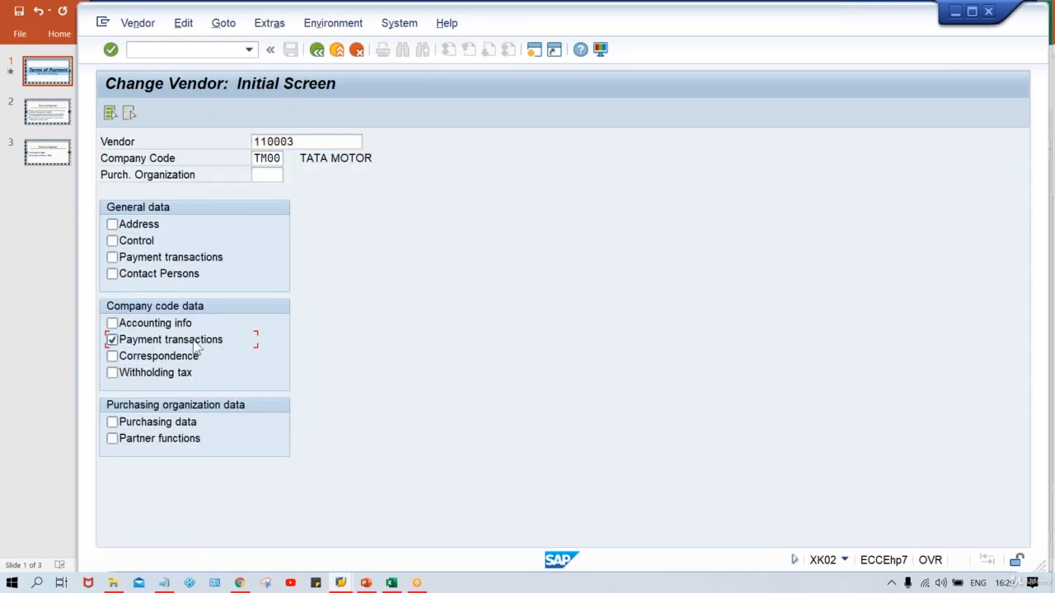
pyautogui.press('Return')
# Set the vendor's payment terms to TM34 and save the vendor master
pyautogui.press('Delete')
pyautogui.press('Delete')
pyautogui.press('Delete')
pyautogui.press('Delete')
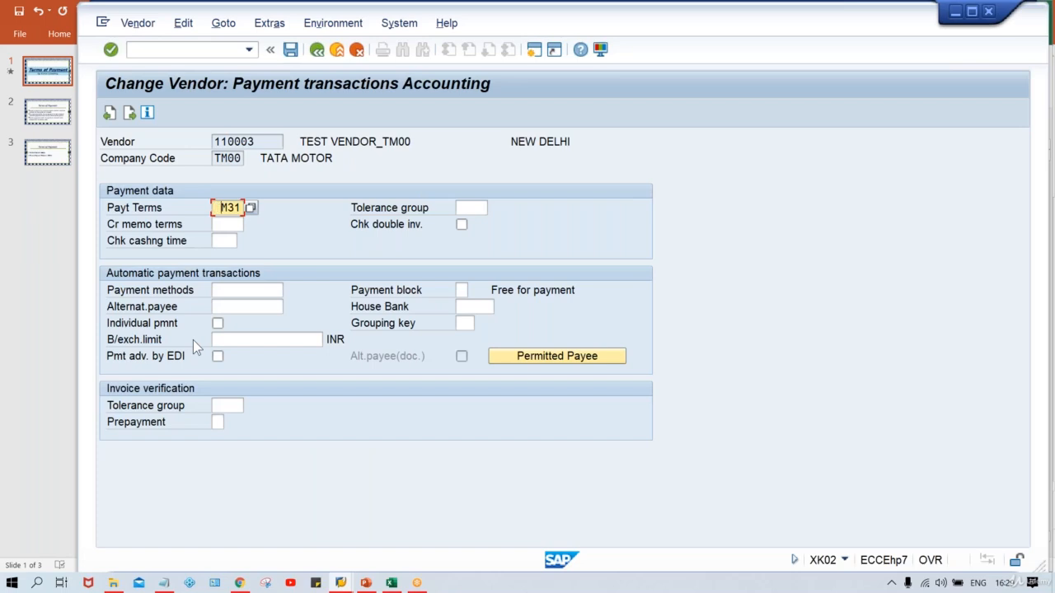
pyautogui.press('Down')
pyautogui.press('Return')
pyautogui.press('BackSpace')
pyautogui.write('4')
pyautogui.hotkey('ctrl', 's')
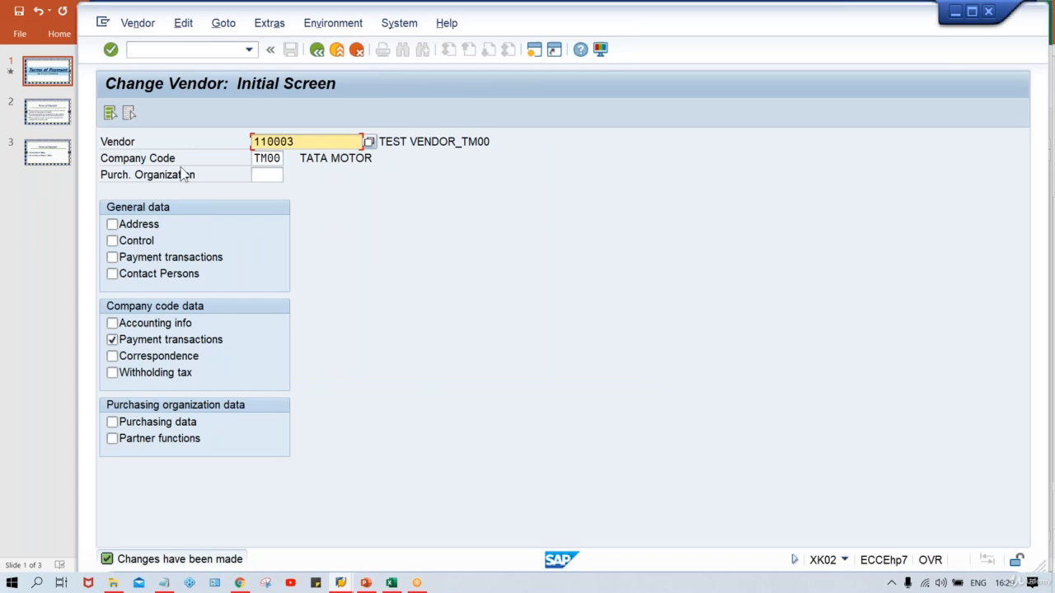
# Start a vendor invoice in transaction FB60 for the same TM00 test vendor
pyautogui.click(178, 51)
pyautogui.write('/NFB60')
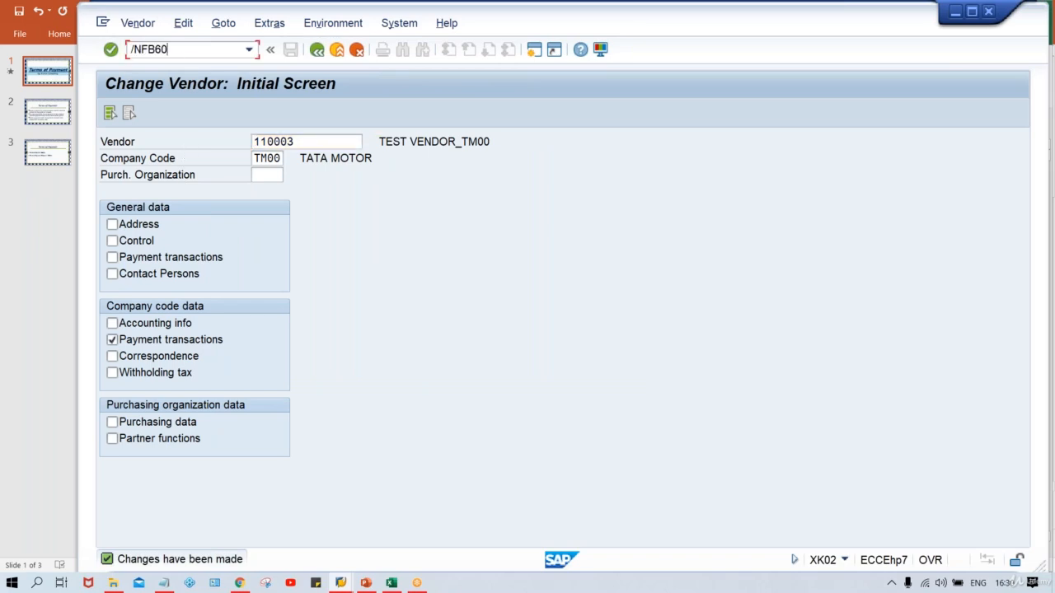
pyautogui.press('Return')
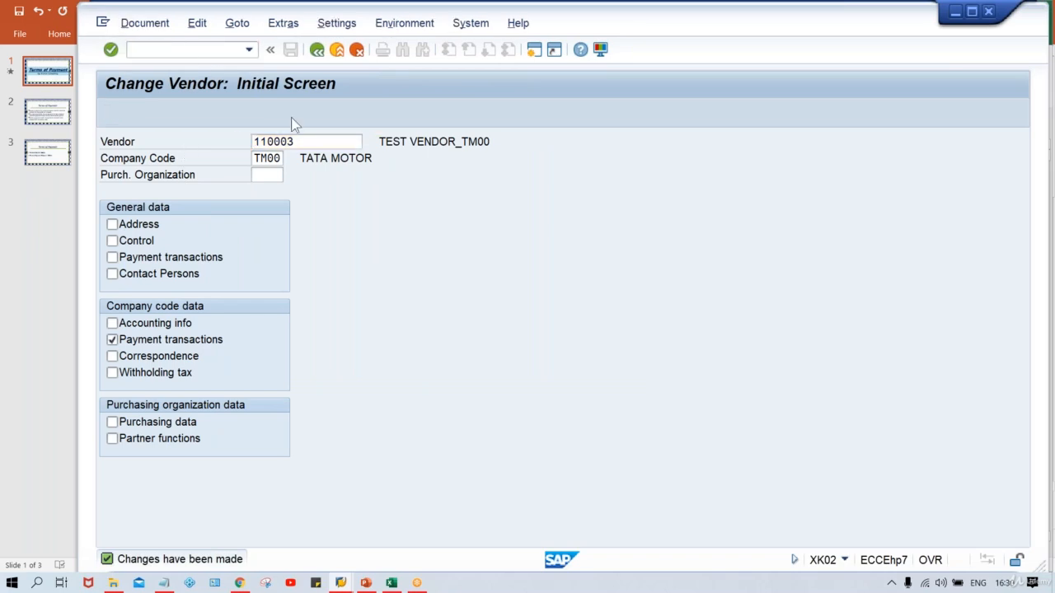
pyautogui.press('Down')
pyautogui.press('Return')
pyautogui.press('Tab')
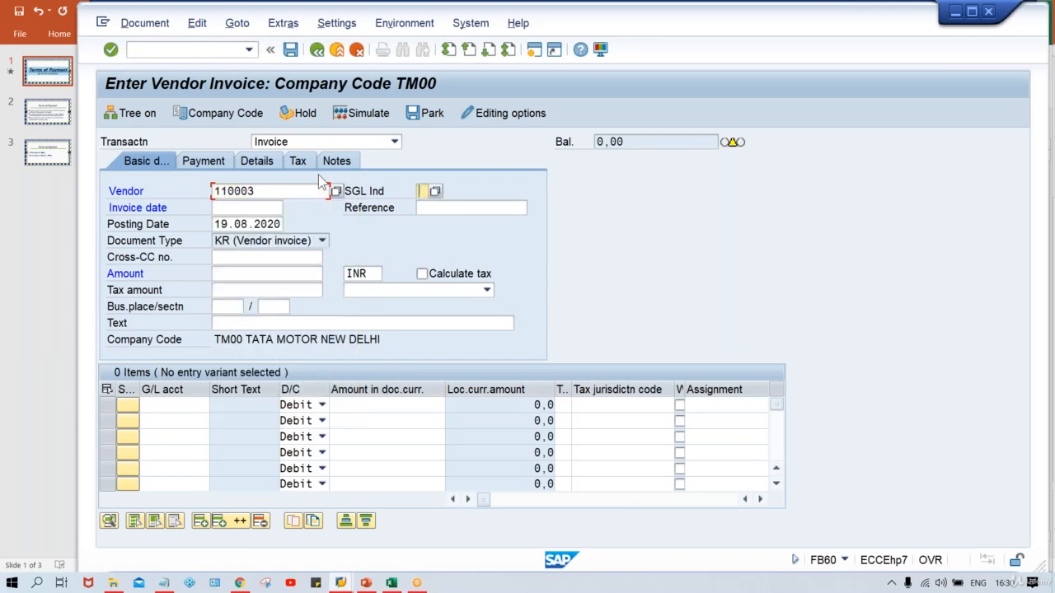
# Set the invoice date to 15.08.2020 and the invoice amount to 1000 INR
pyautogui.press('Tab')
pyautogui.press('Down')
pyautogui.press('Return')
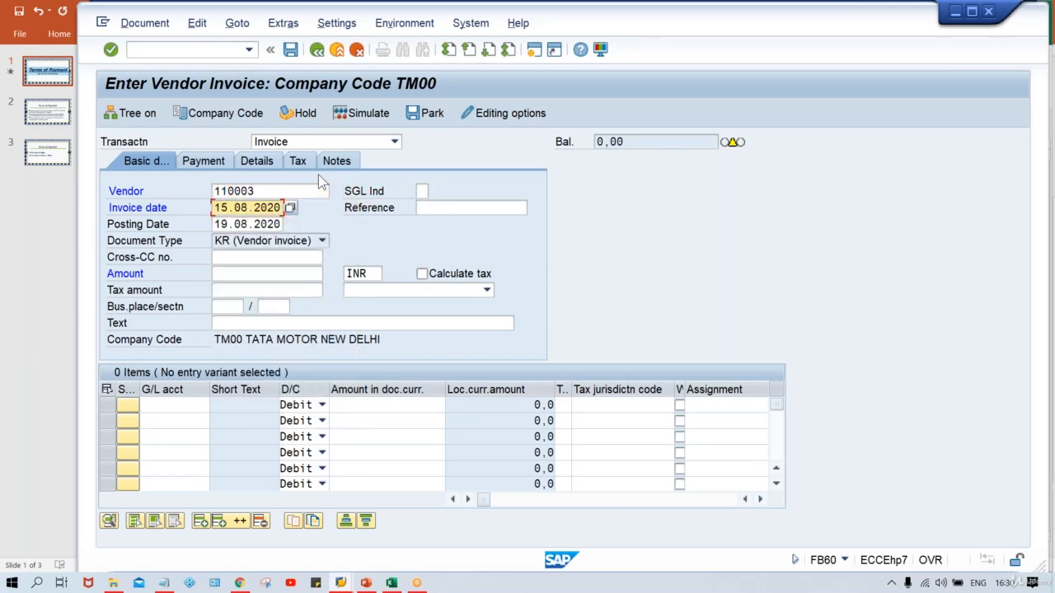
pyautogui.press('Tab')
pyautogui.press('Tab')
pyautogui.press('Tab')
pyautogui.press('Tab')
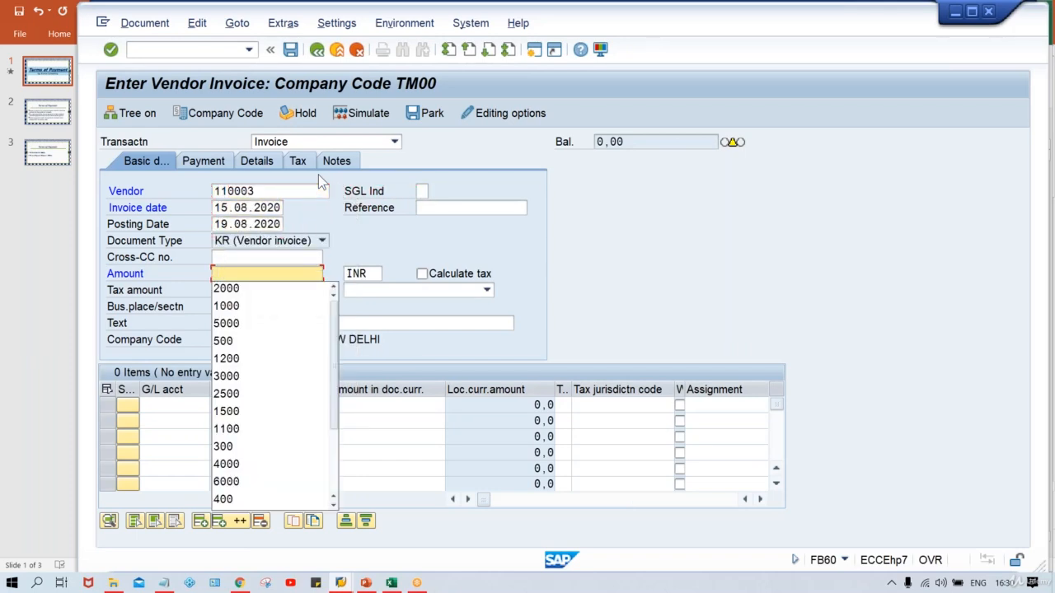
pyautogui.press('Down')
pyautogui.press('Down')
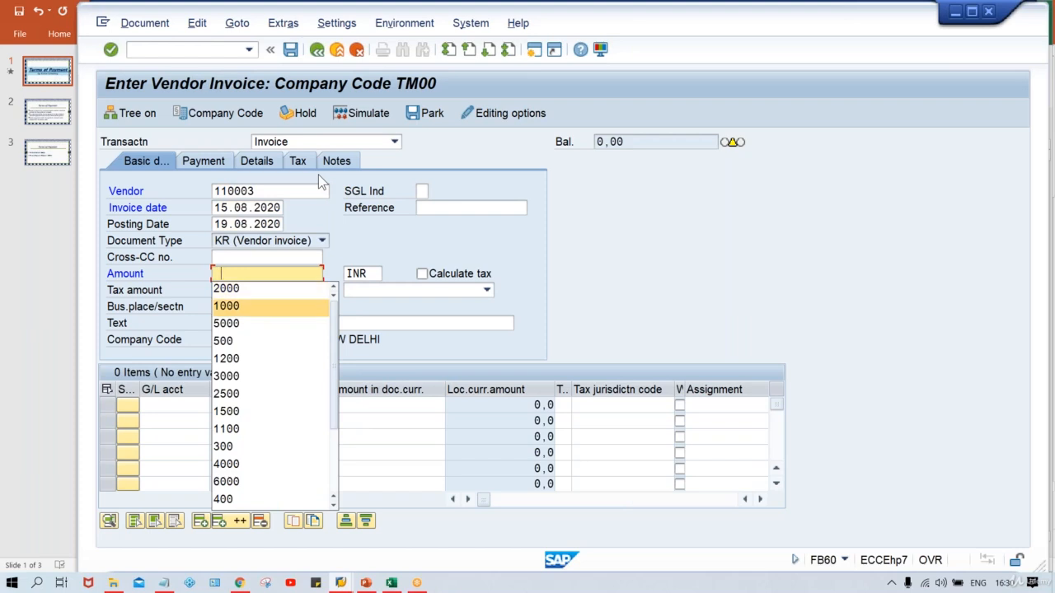
pyautogui.press('Return')
# Add a debit line item of 1000 to G/L account 4000 and validate the invoice
pyautogui.hotkey('ctrl', 'Tab')
pyautogui.press('Down')
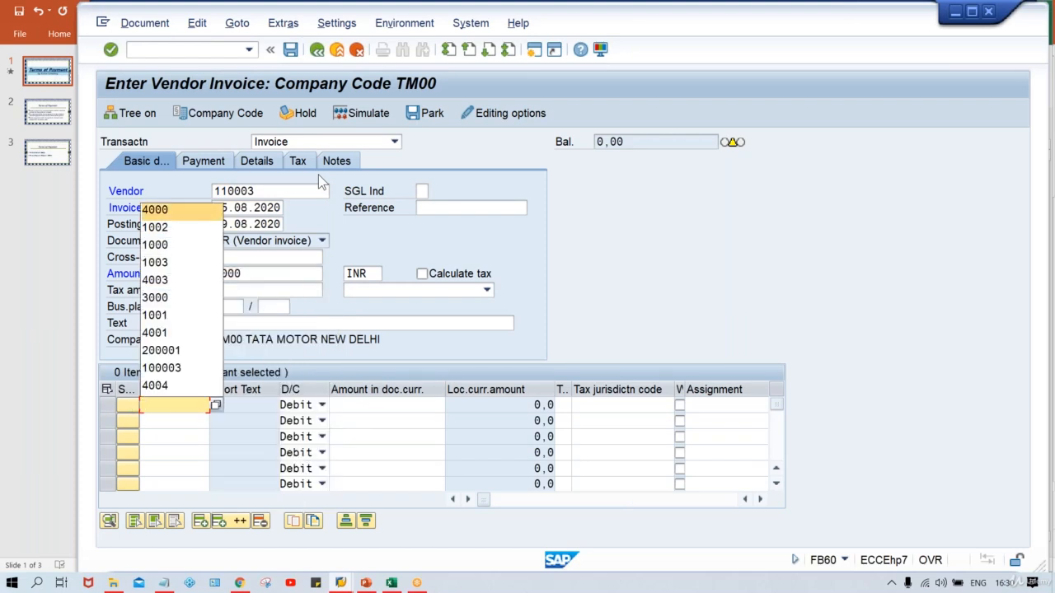
pyautogui.press('Return')
pyautogui.press('Tab')
pyautogui.write('1000')
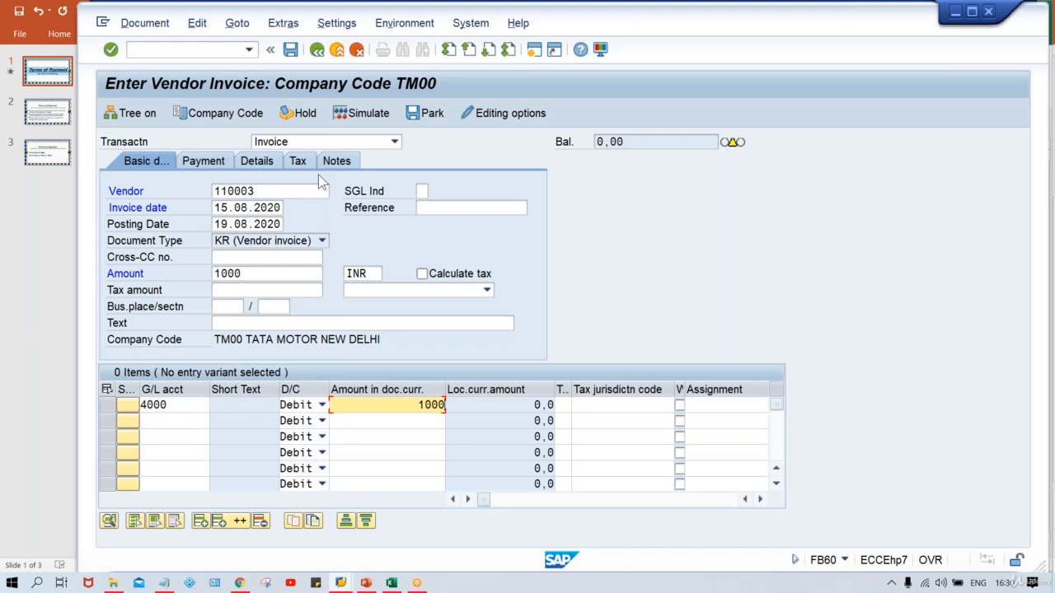
pyautogui.press('Return')
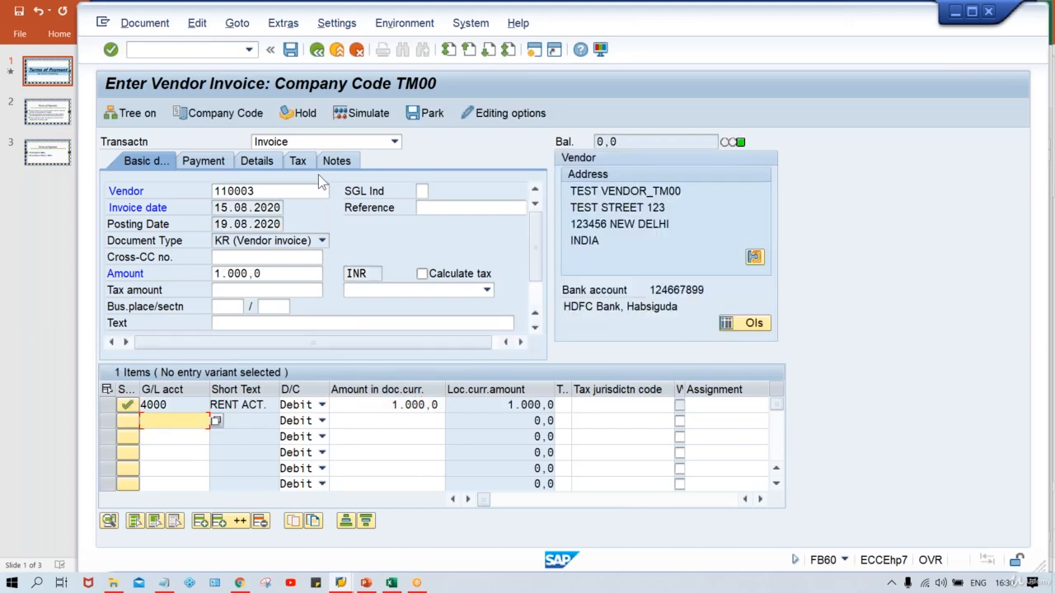
# Check the invoice's payment terms, including the discount days, percentages and net days, and post the invoice
pyautogui.click(200, 162)
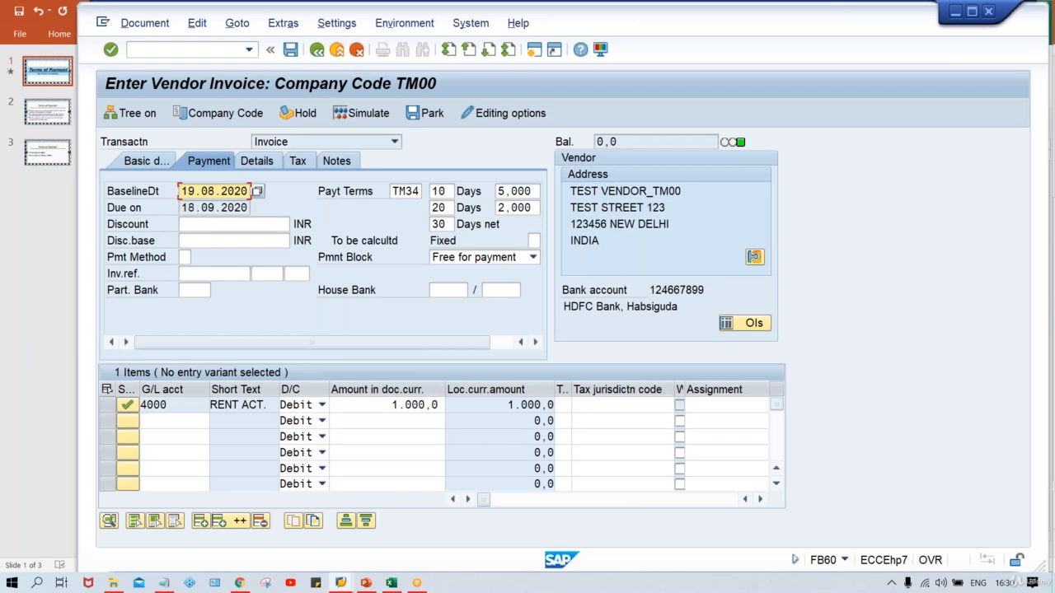
pyautogui.click(445, 192)
pyautogui.press('Tab')
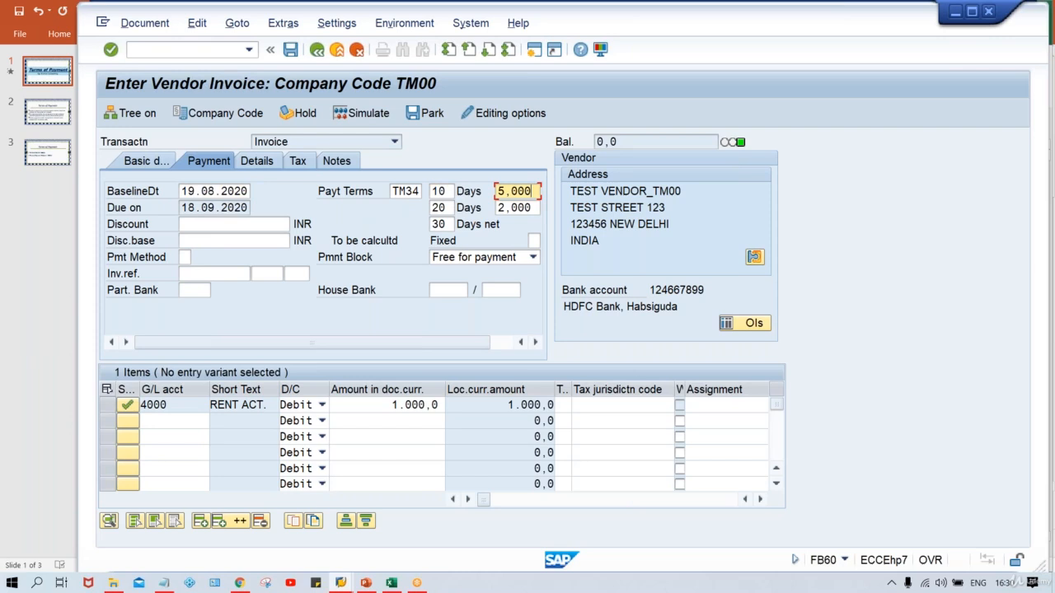
pyautogui.click(445, 207)
pyautogui.click(523, 208)
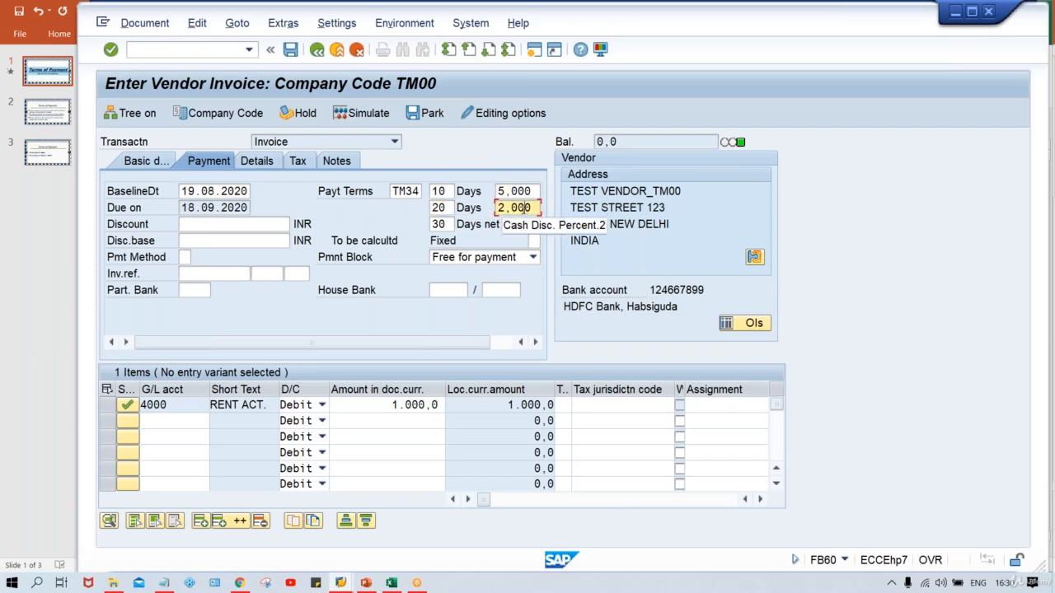
pyautogui.click(449, 224)
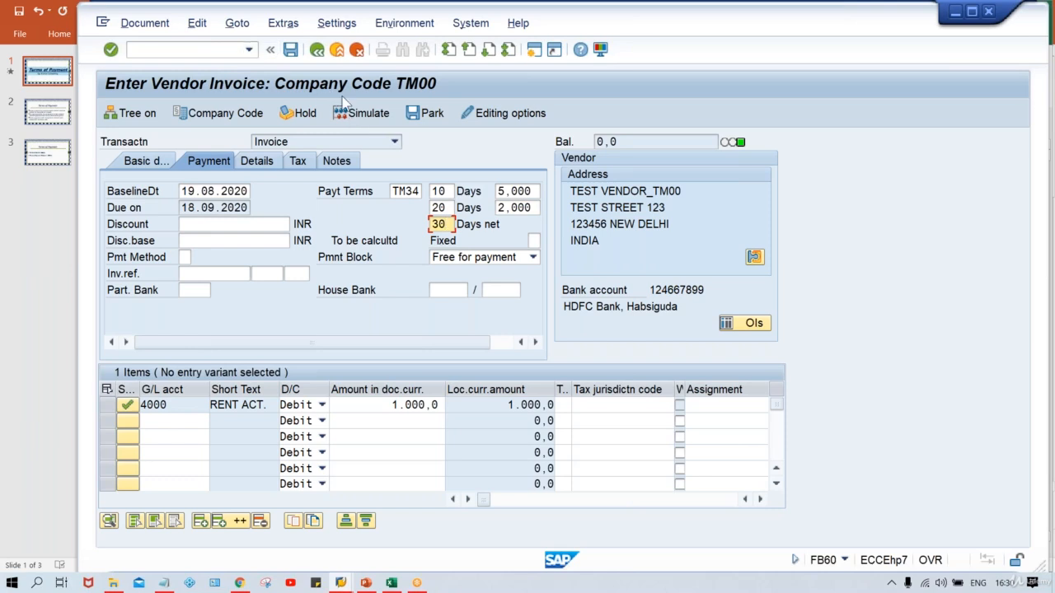
pyautogui.click(290, 51)
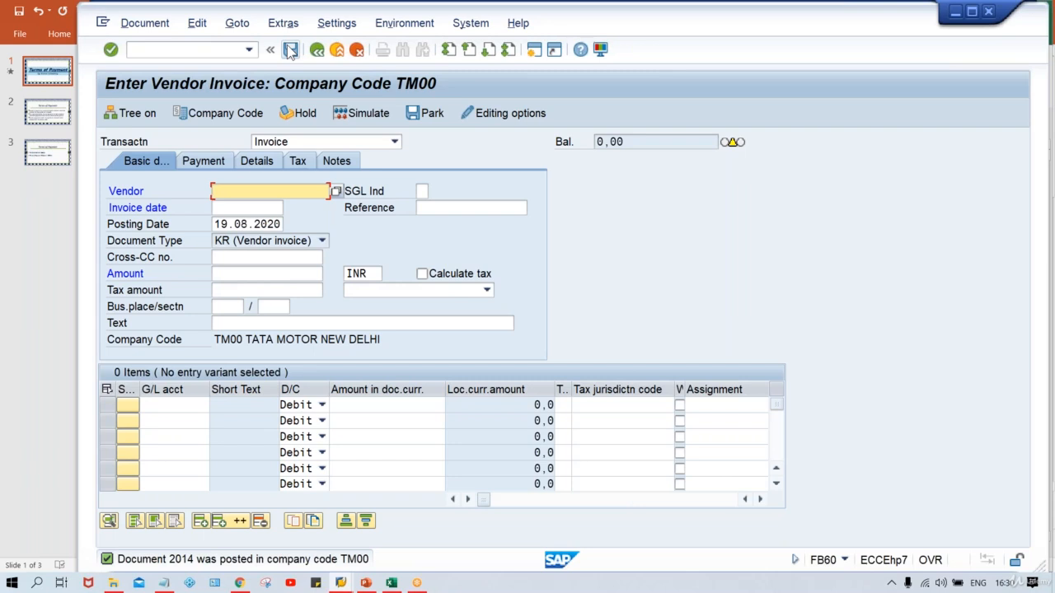
# Switch to the Excel sheet and examine the posting date, day term and due date in row 13
pyautogui.click(210, 50)
pyautogui.write('/N')
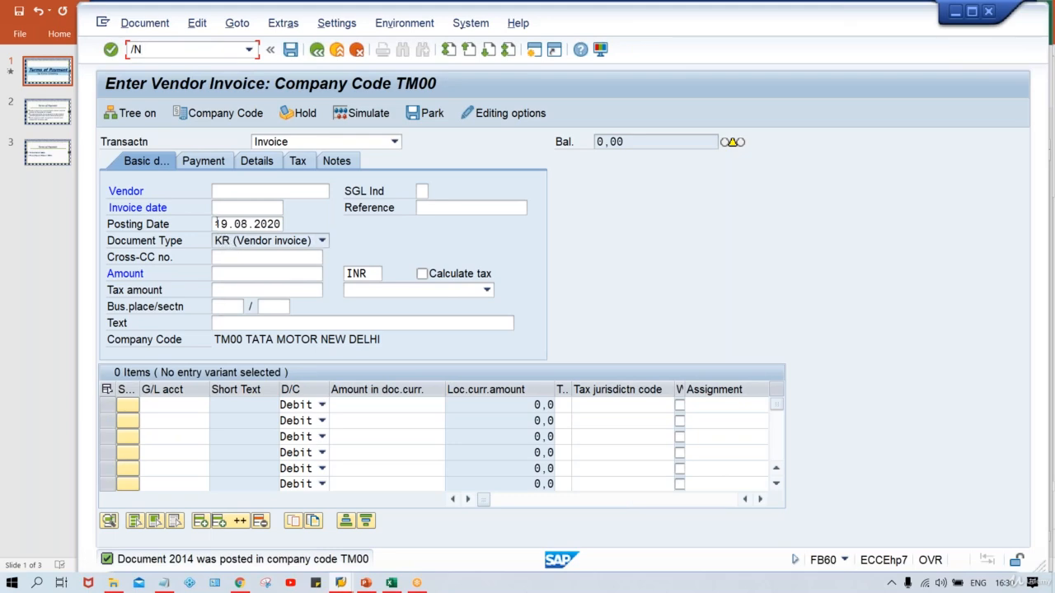
pyautogui.click(393, 583)
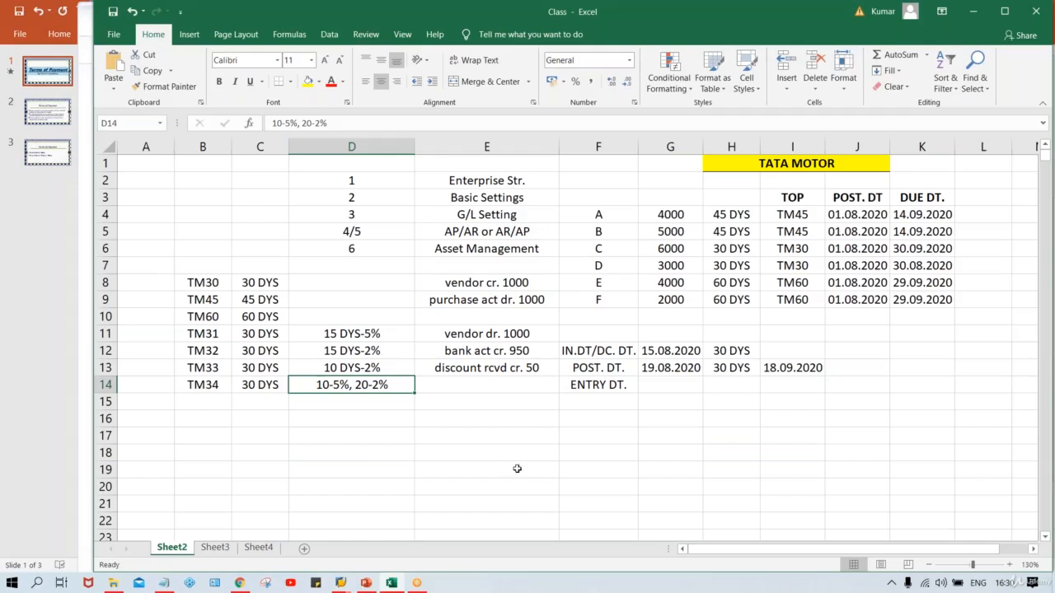
pyautogui.click(514, 469)
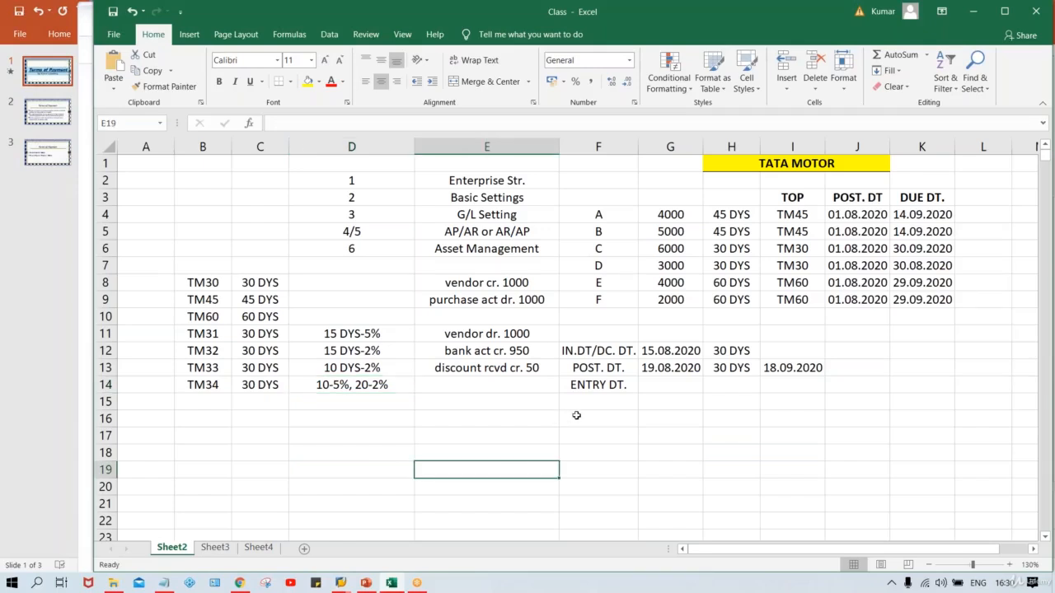
pyautogui.click(662, 369)
pyautogui.click(726, 368)
pyautogui.click(790, 368)
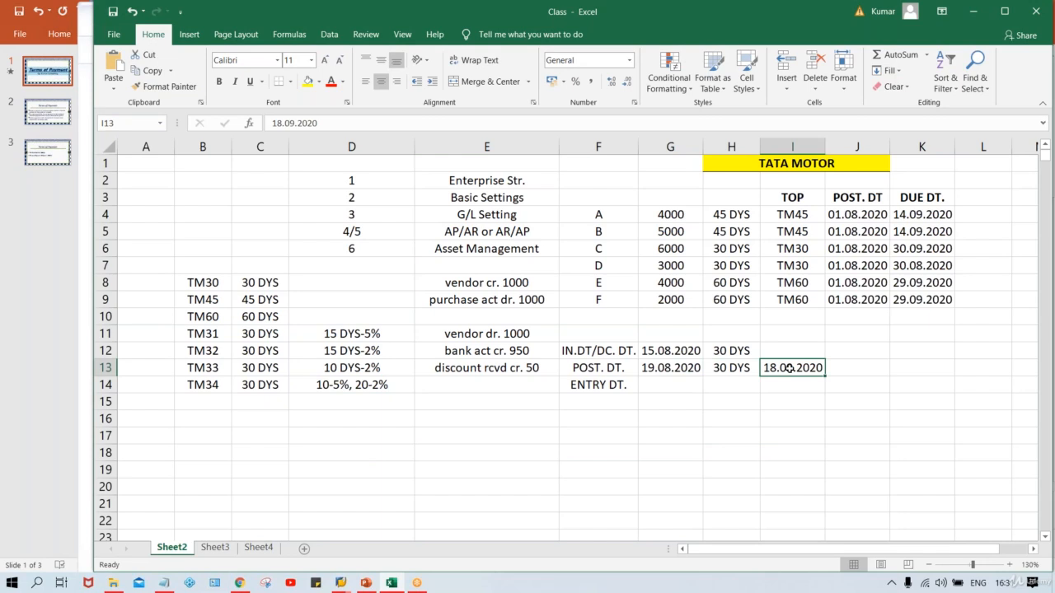
pyautogui.click(656, 367)
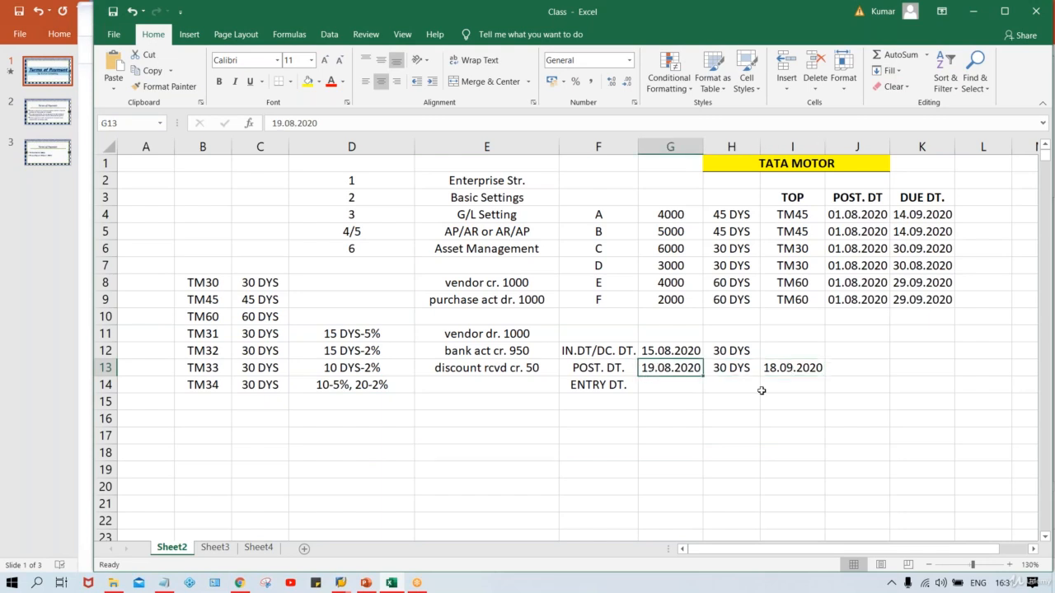
# Enter the example payment date 25.08.2020 in cell G15 with a discount of 50 in H15
pyautogui.click(670, 404)
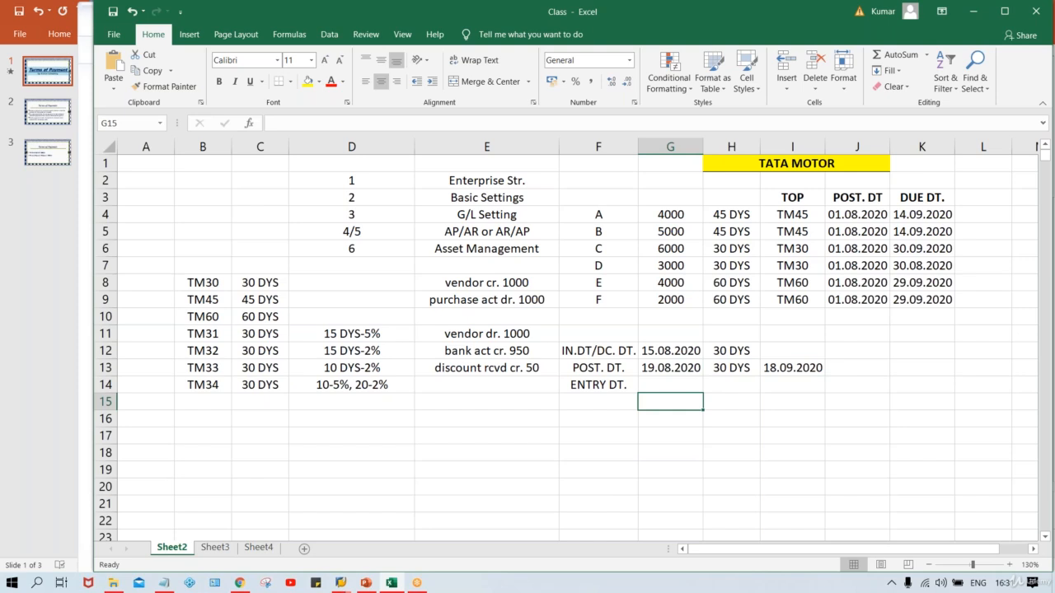
pyautogui.write('25.08.')
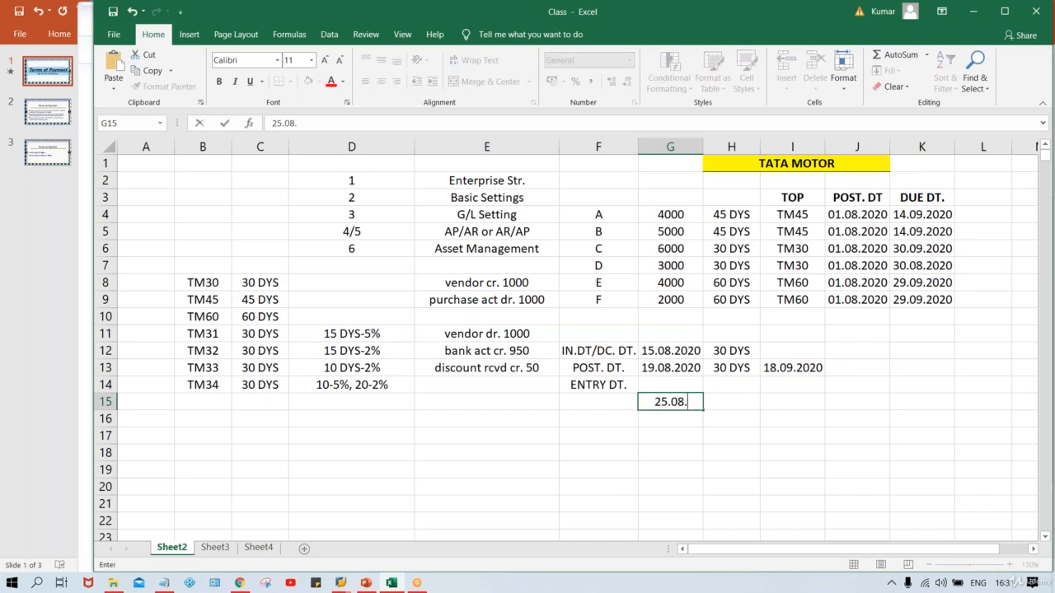
pyautogui.write('2020')
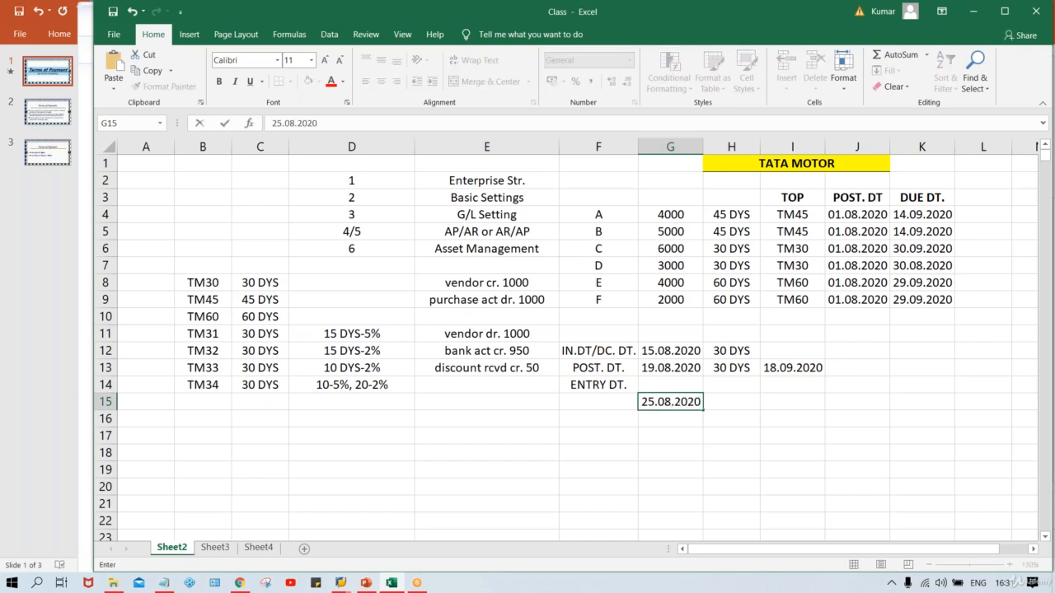
pyautogui.press('Tab')
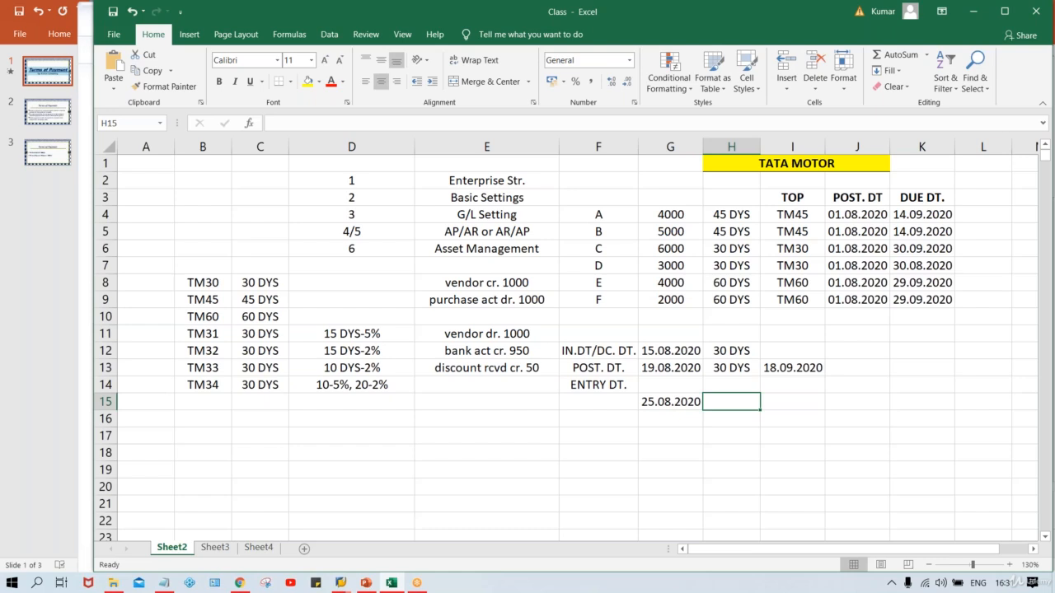
pyautogui.write('50')
pyautogui.press('Return')
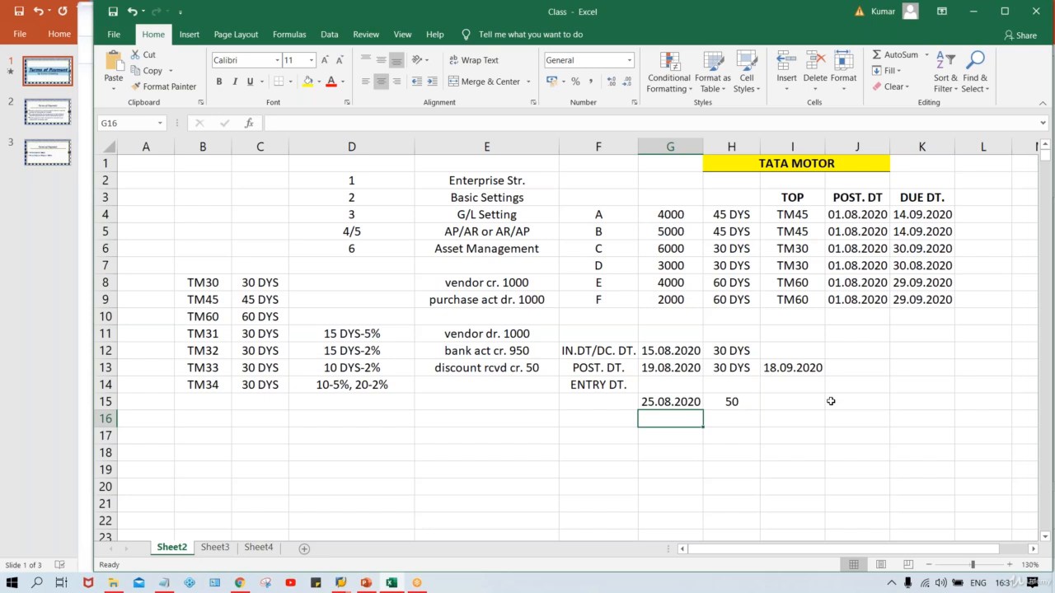
# Enter the second example date 05.08.2020 in cell G16 with a discount of 20 in H16
pyautogui.write('05.08.2')
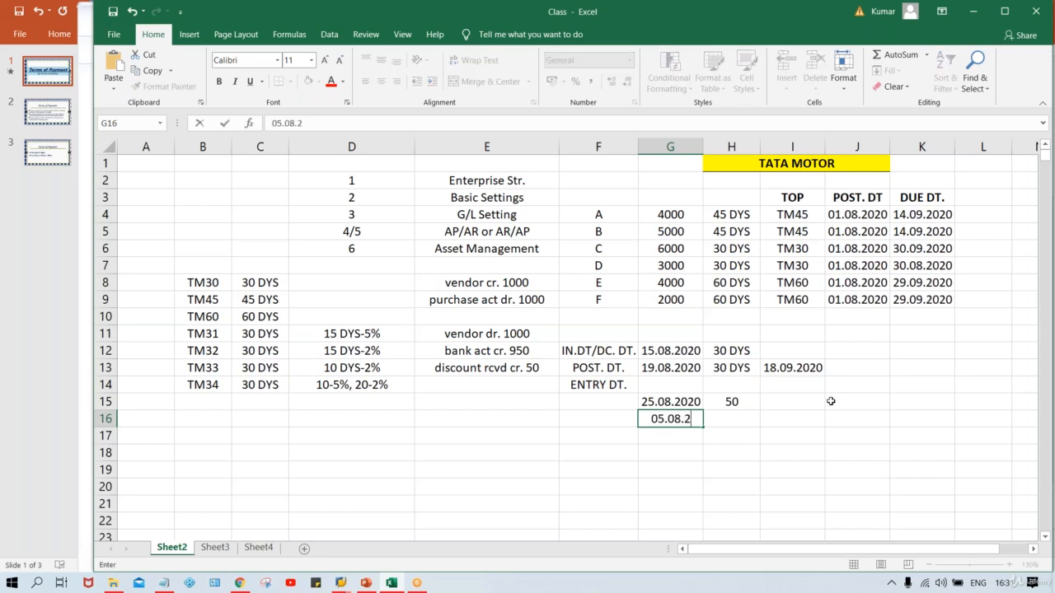
pyautogui.write('020')
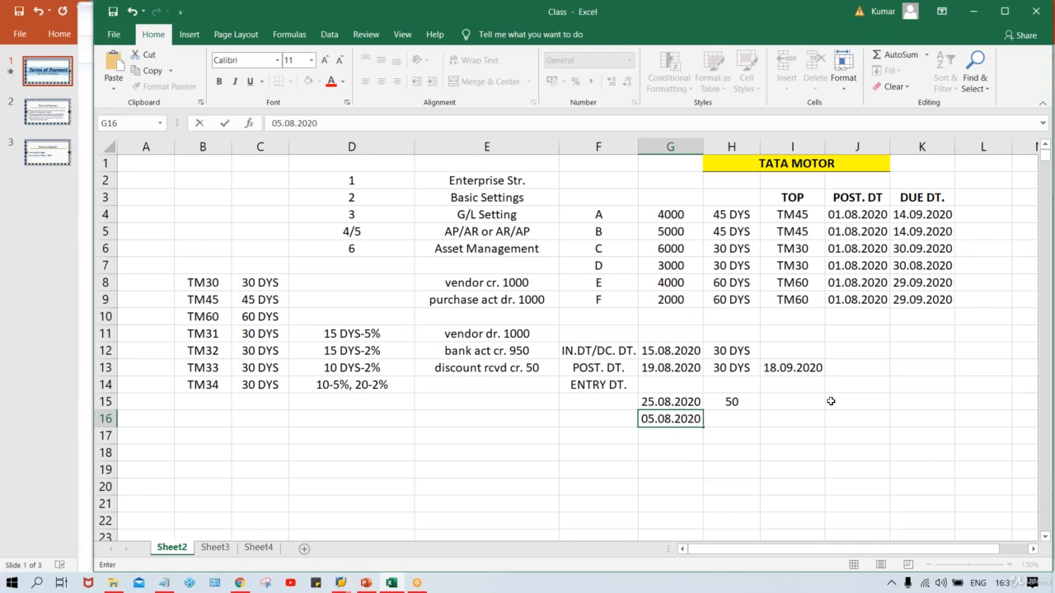
pyautogui.press('Tab')
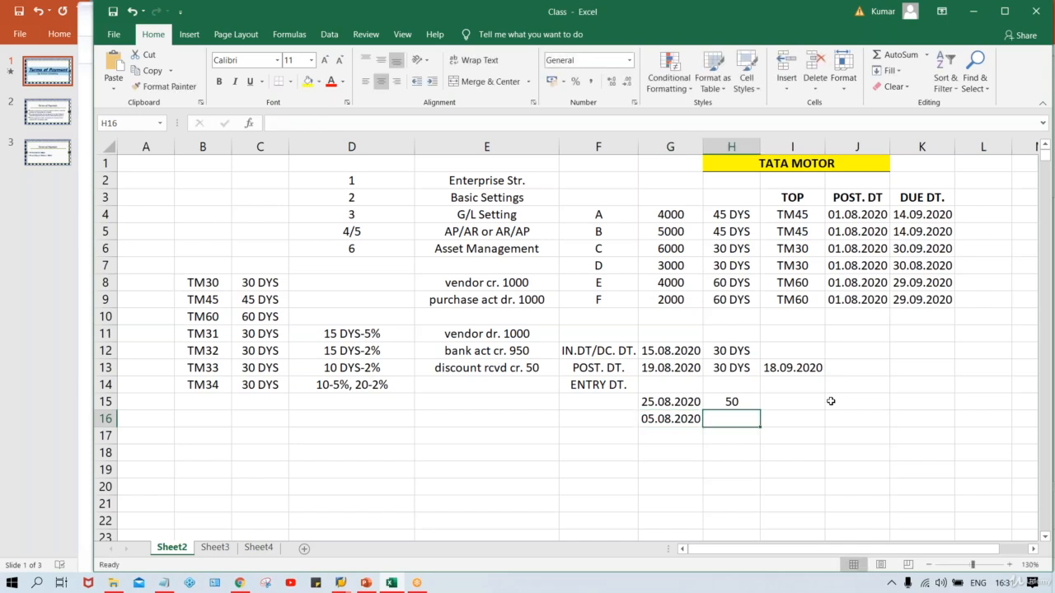
pyautogui.write('20')
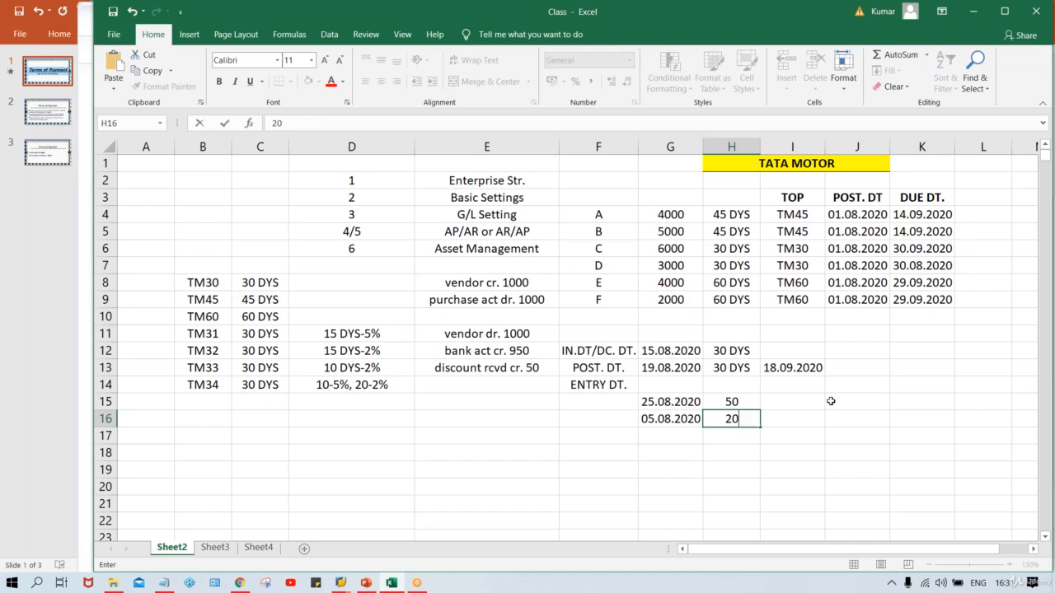
pyautogui.press('Return')
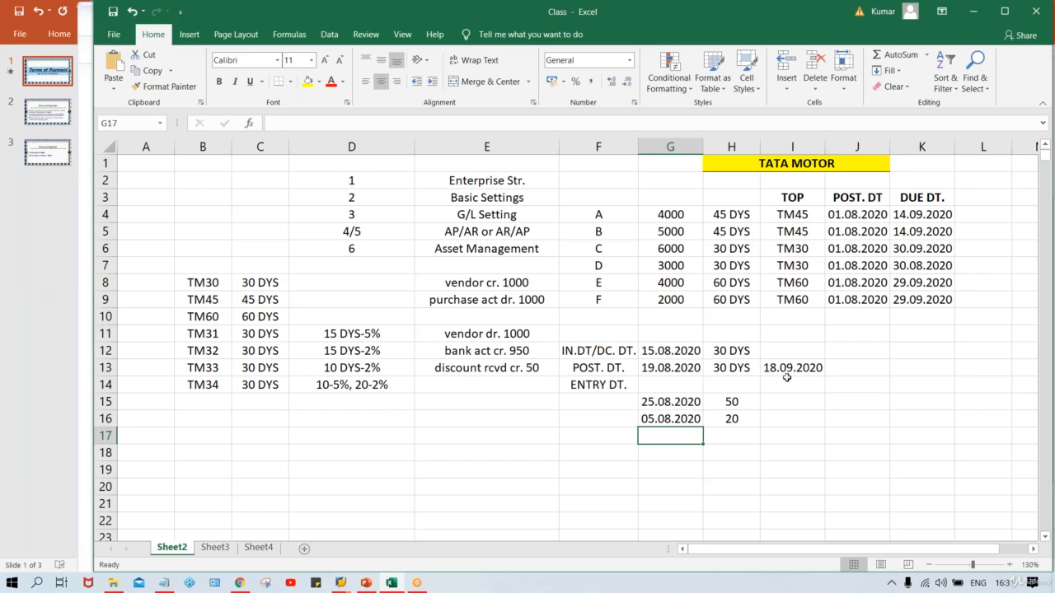
# Enter the third example date 15.08.2020 in cell G17 with a discount of 0 in H17
pyautogui.write('1')
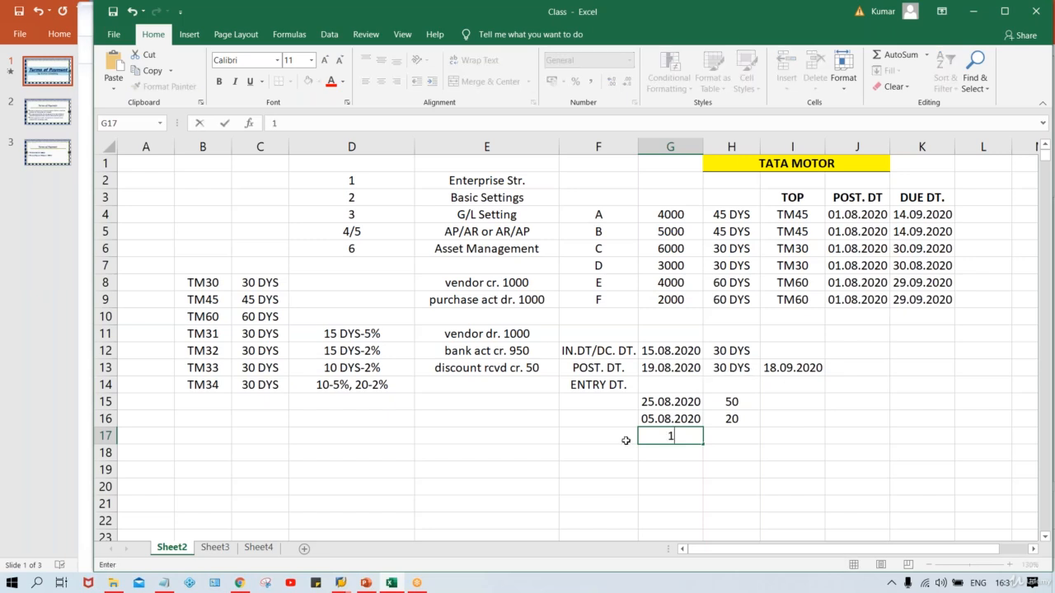
pyautogui.write('5.08.2020')
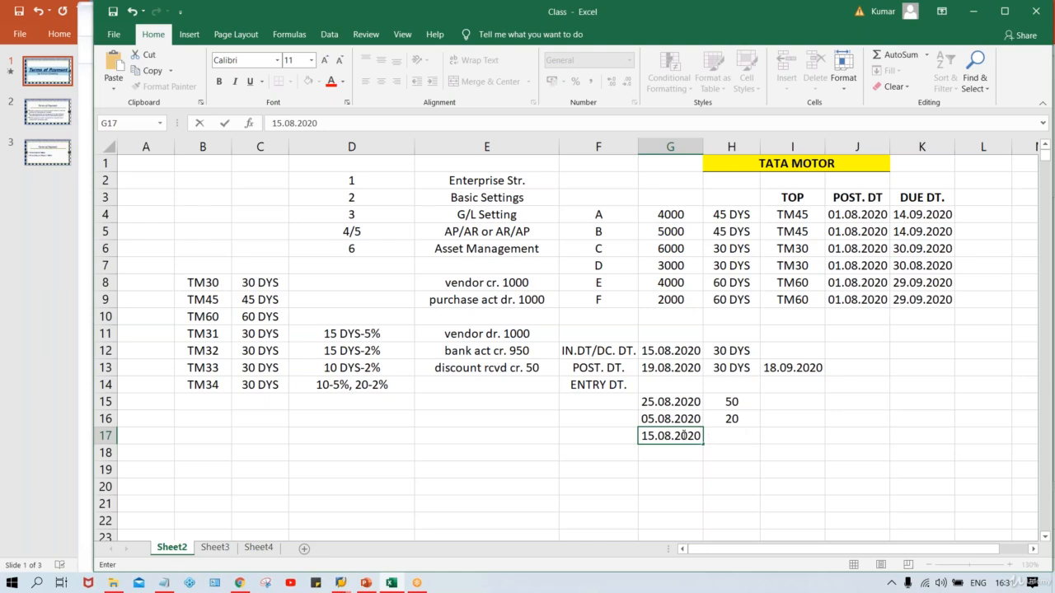
pyautogui.press('Left')
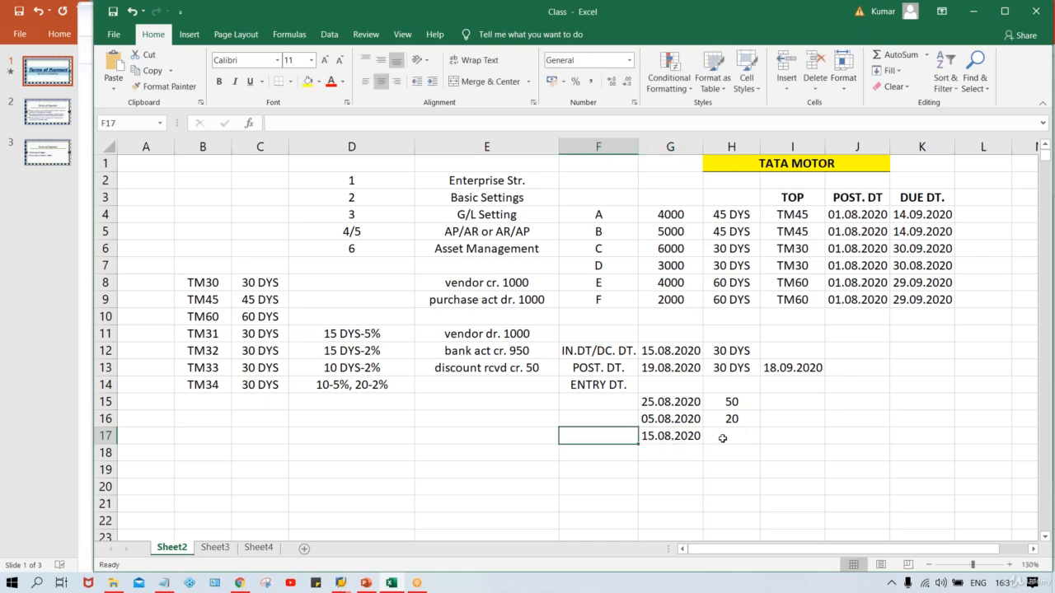
pyautogui.click(715, 438)
pyautogui.write('0')
pyautogui.press('Up')
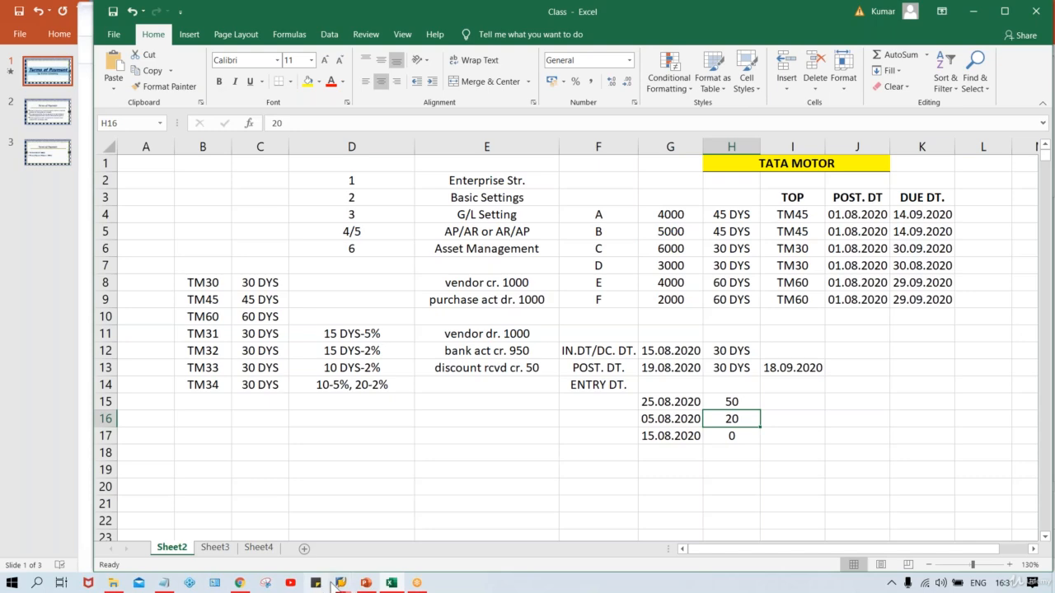
# Switch to the SAP window and start transaction F-53 for posting outgoing payments
pyautogui.moveTo(341, 584)
pyautogui.click(387, 523)
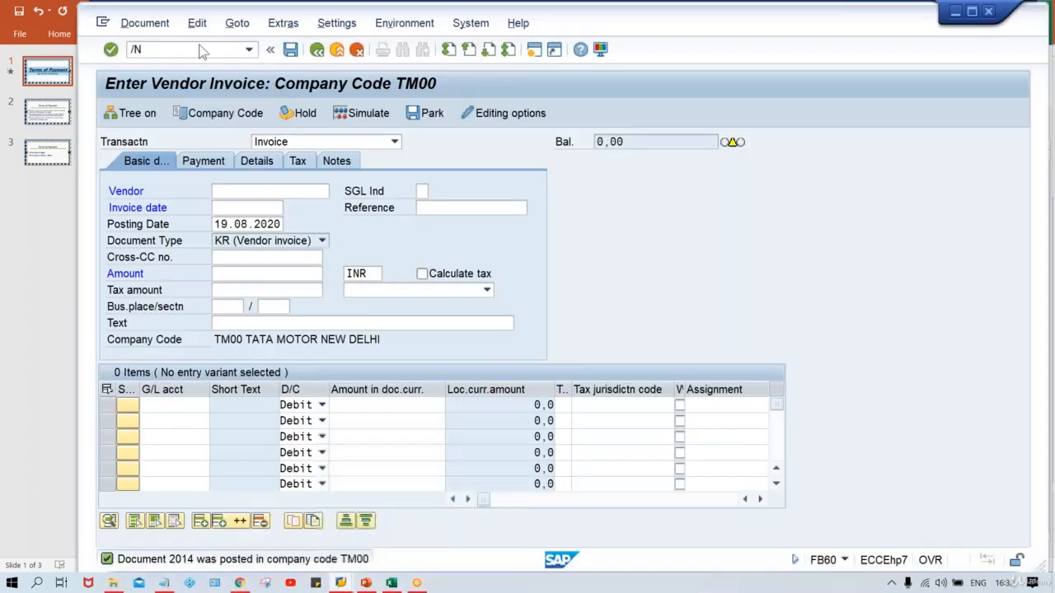
pyautogui.click(160, 50)
pyautogui.write('/NF-53')
pyautogui.press('Return')
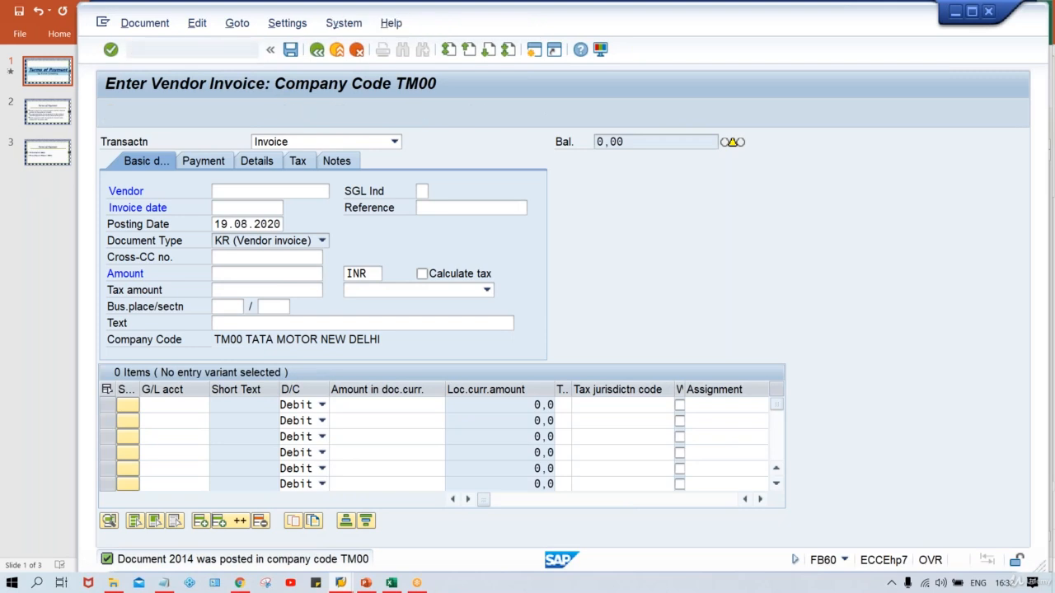
# Fill the payment header with document date 19.08.2020 and choose the HDFC bank G/L account from the previous entries
pyautogui.click(223, 141)
pyautogui.press('Down')
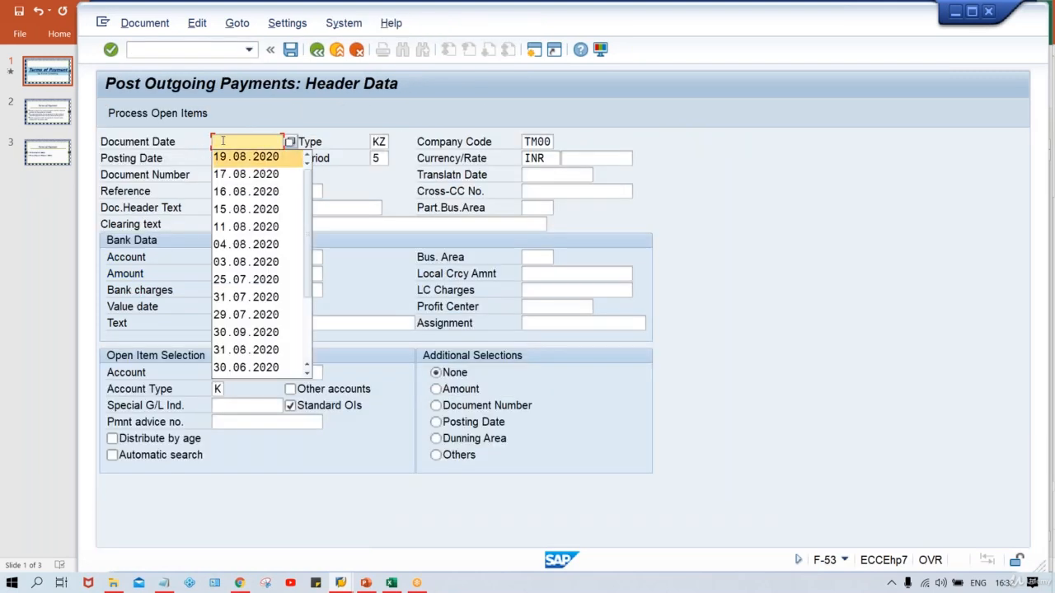
pyautogui.press('Return')
pyautogui.press('Down')
pyautogui.press('Down')
pyautogui.press('Down')
pyautogui.press('Down')
pyautogui.press('Down')
pyautogui.press('Down')
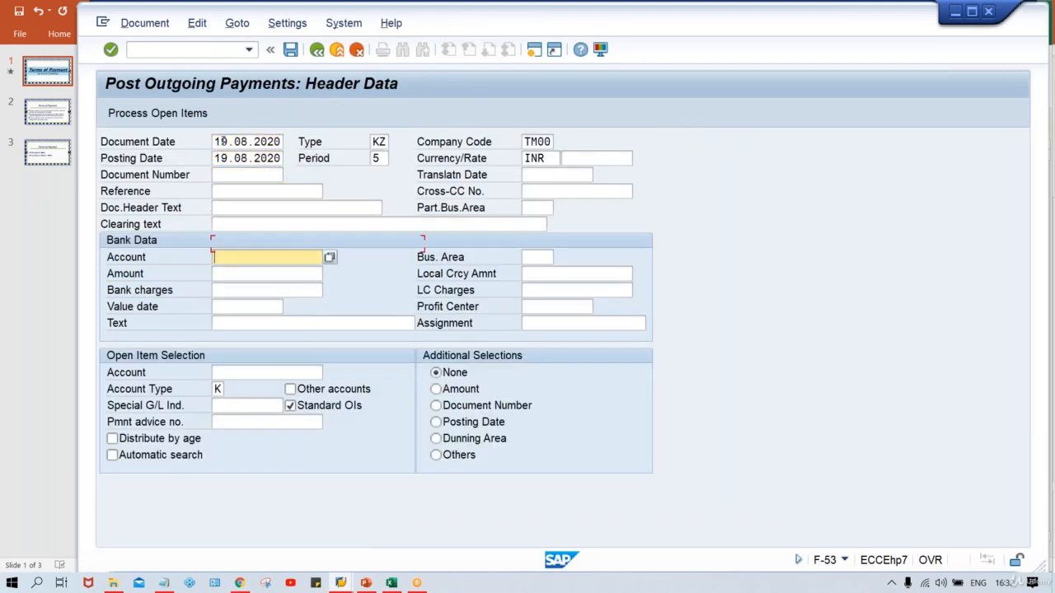
pyautogui.press('BackSpace')
pyautogui.press('Down')
pyautogui.press('Return')
pyautogui.press('Down')
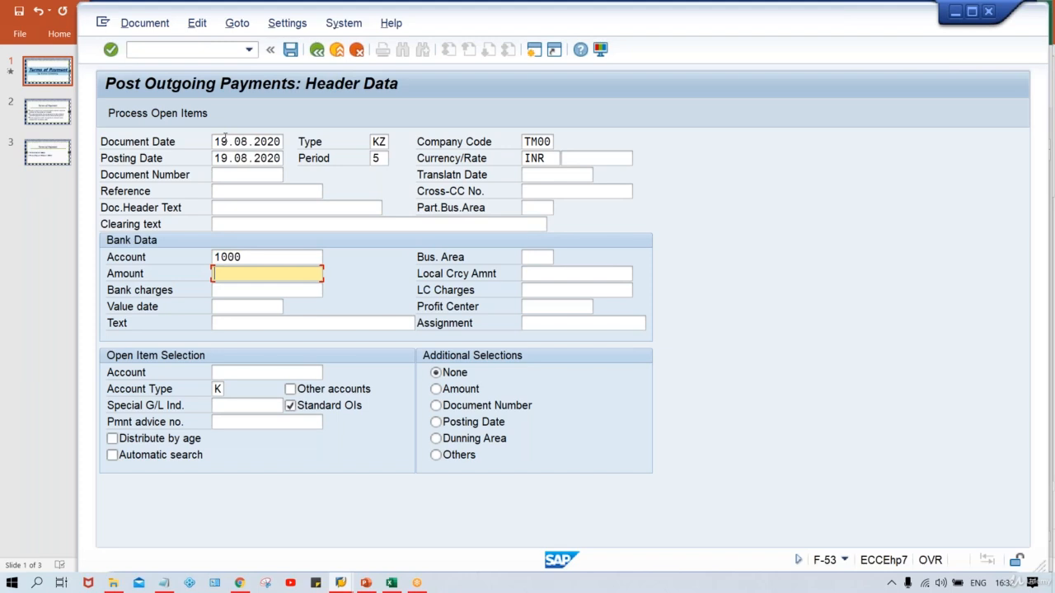
# Try to copy the date 25.08.2020 from Excel cell G15 into the SAP payment's document date
pyautogui.hotkey('alt', 'Tab')
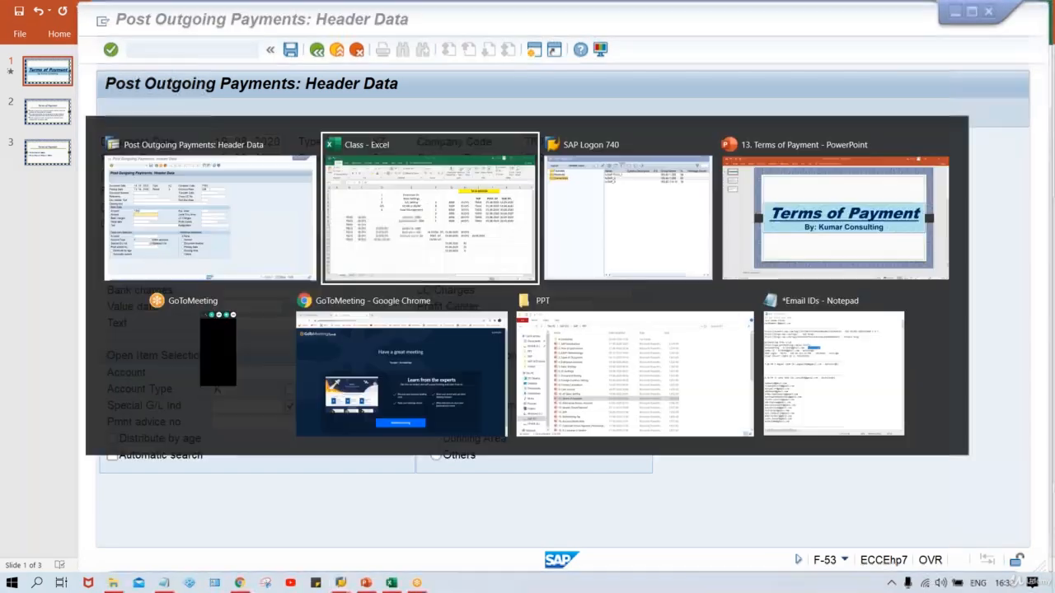
pyautogui.click(658, 402)
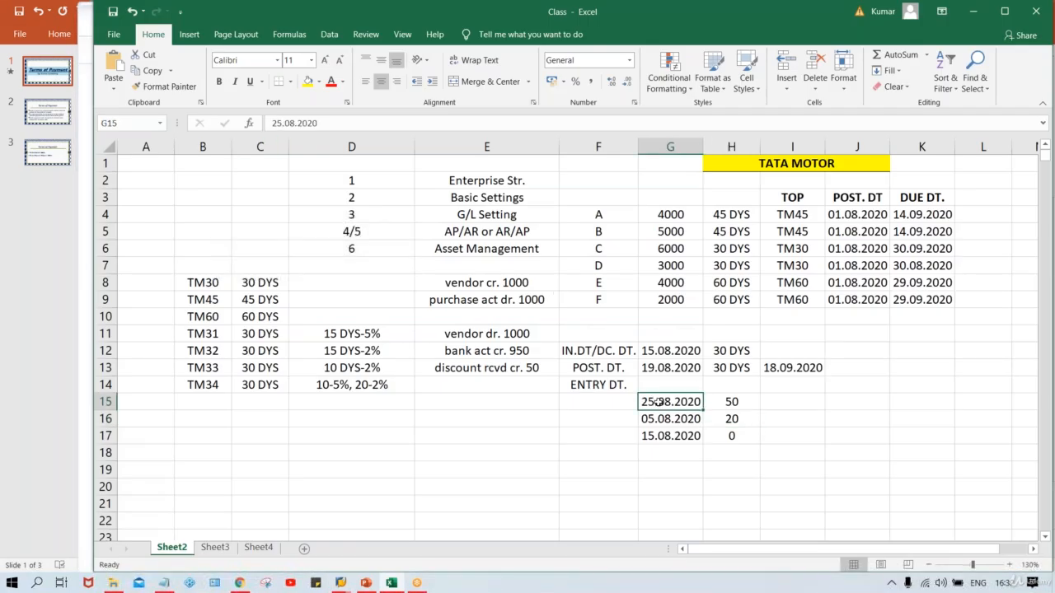
pyautogui.hotkey('ctrl', 'c')
pyautogui.hotkey('alt', 'Tab')
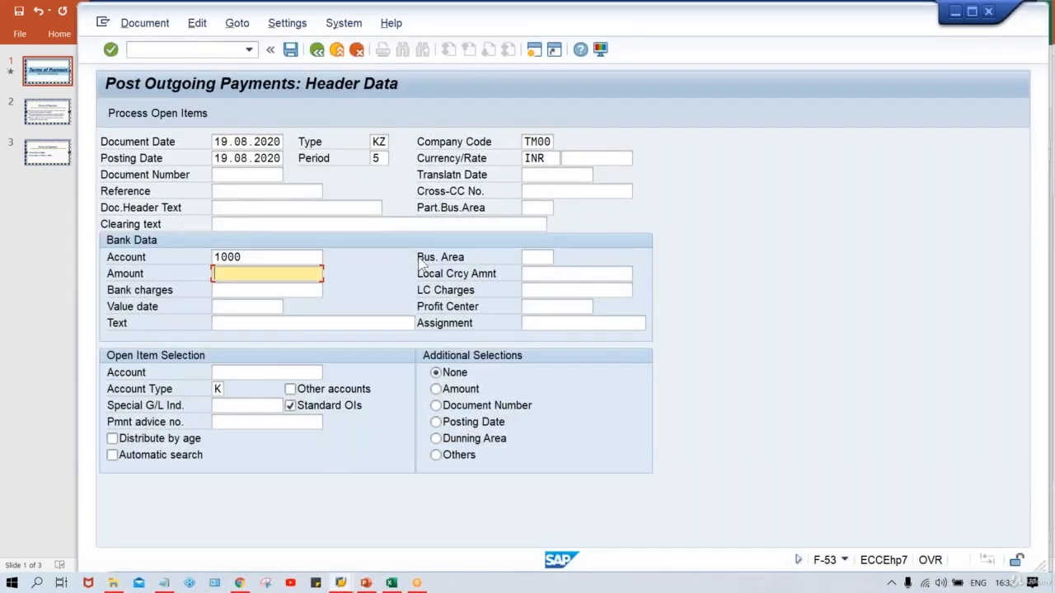
pyautogui.click(239, 142)
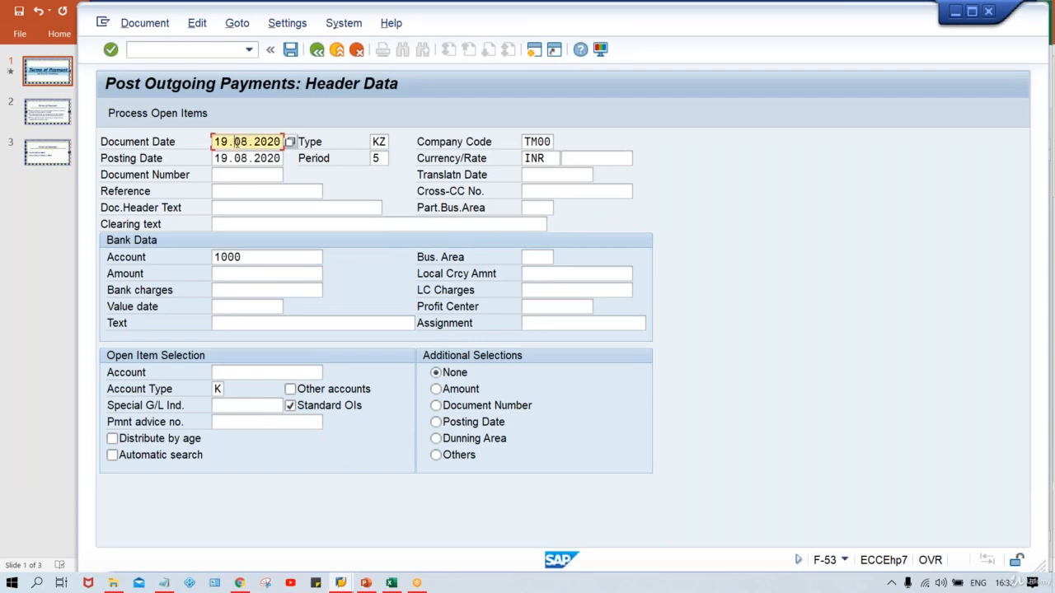
pyautogui.press('Tab')
pyautogui.press('Tab')
pyautogui.press('Tab')
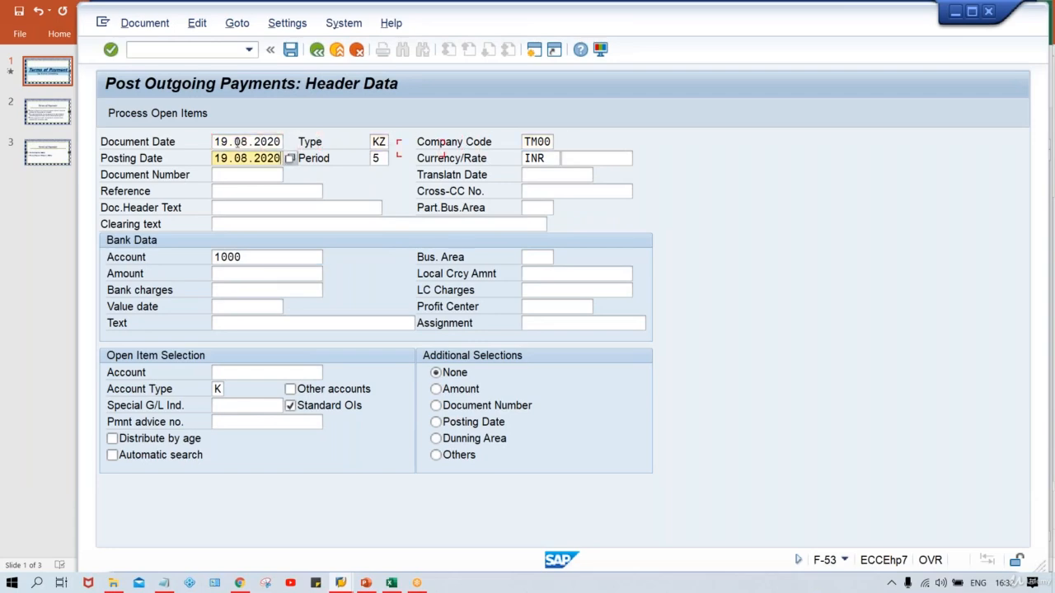
# Copy 25.08.2020 from Excel cell G15 into both the document date and posting date of the SAP payment
pyautogui.hotkey('alt', 'Tab')
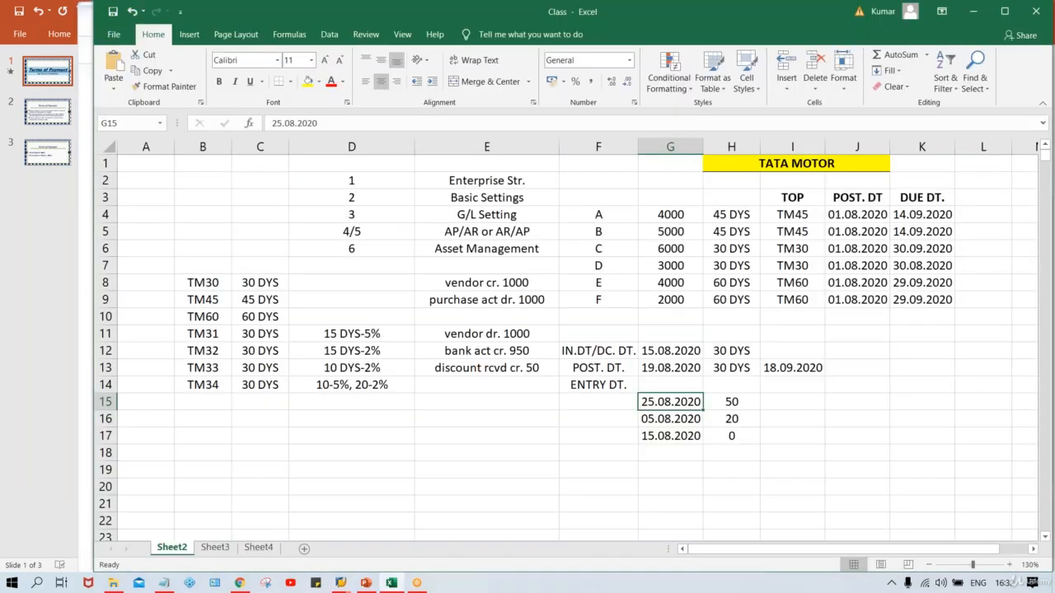
pyautogui.hotkey('ctrl', 'v')
pyautogui.hotkey('ctrl', 'z')
pyautogui.hotkey('ctrl', 'c')
pyautogui.hotkey('alt', 'Tab')
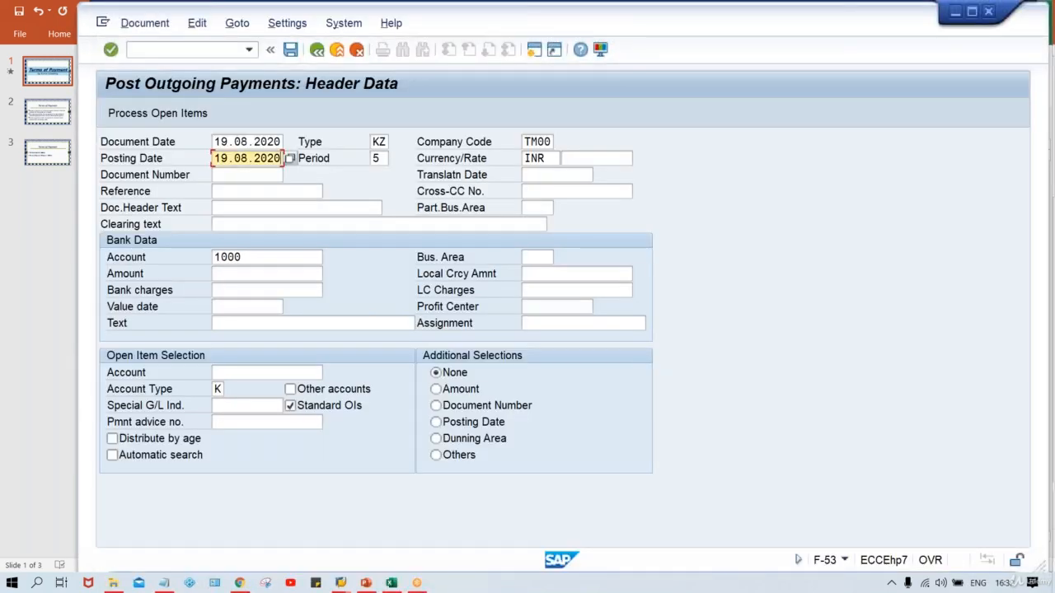
pyautogui.click(228, 142)
pyautogui.hotkey('ctrl', 'v')
pyautogui.press('Tab')
pyautogui.press('Tab')
pyautogui.press('Tab')
pyautogui.press('Tab')
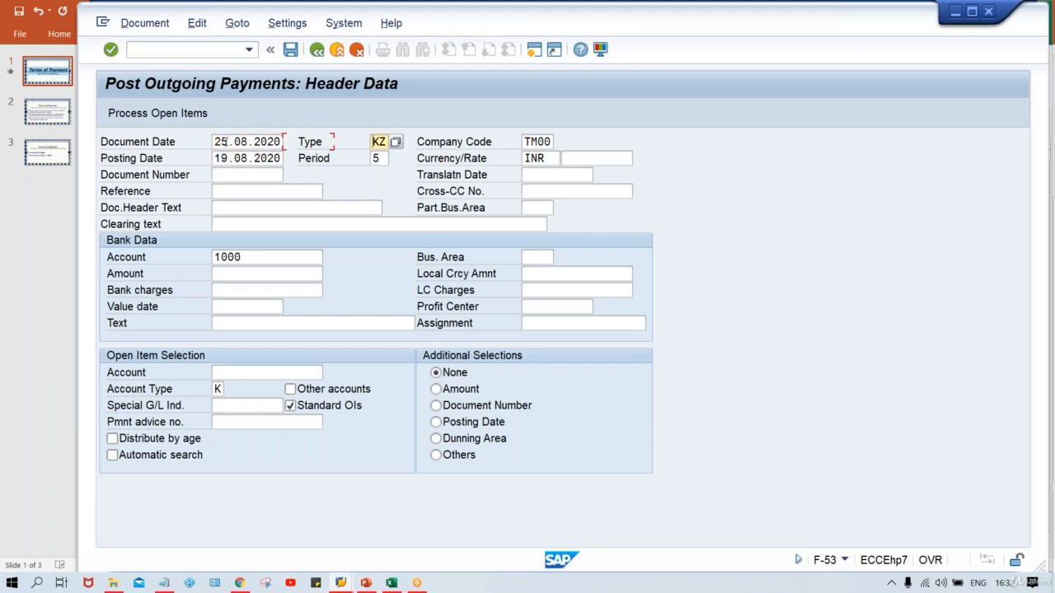
pyautogui.hotkey('shift', 'Tab')
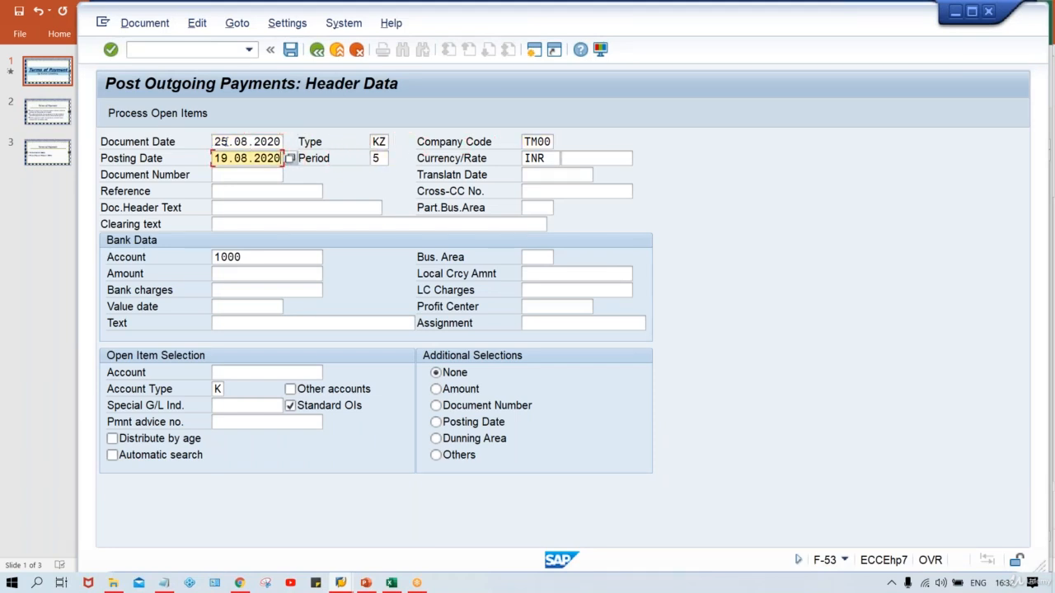
pyautogui.hotkey('ctrl', 'v')
# Set the payment amount to 950 and choose the test vendor's account for the open item selection
pyautogui.click(224, 275)
pyautogui.write('90')
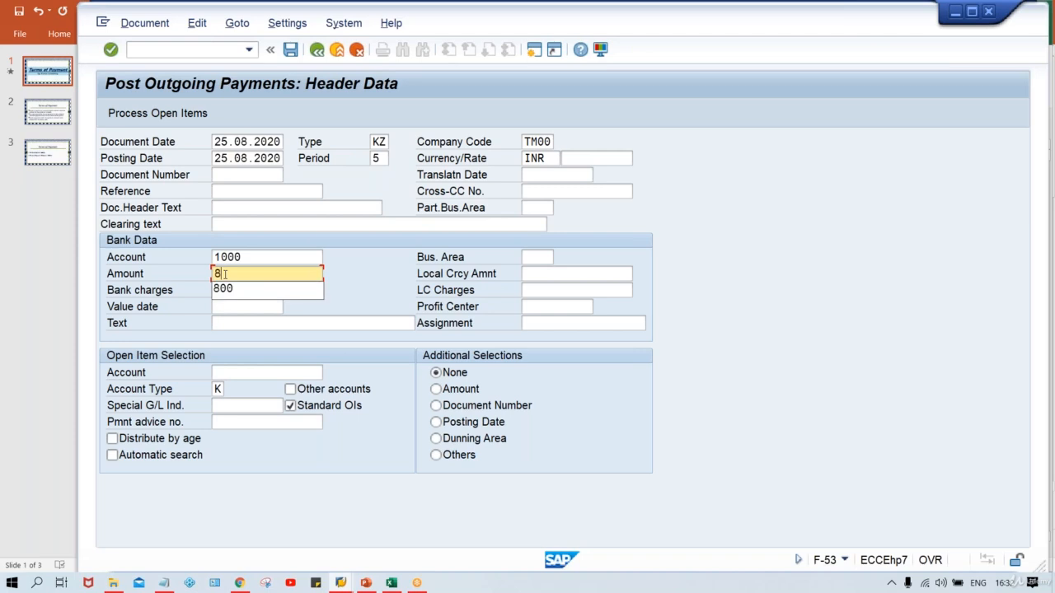
pyautogui.press('BackSpace')
pyautogui.write('50')
pyautogui.click(243, 373)
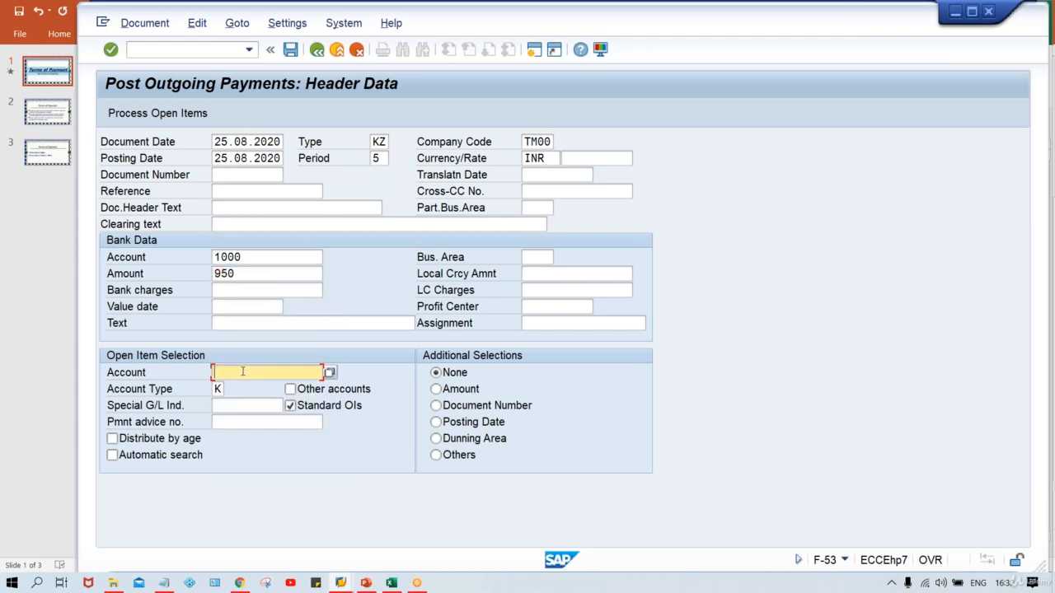
pyautogui.press('Down')
pyautogui.press('Return')
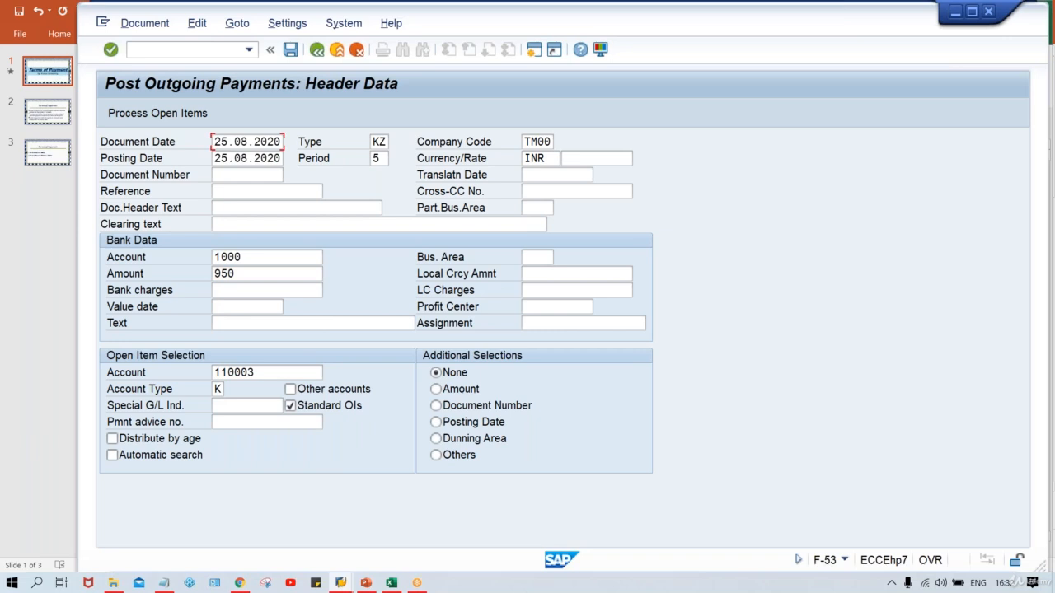
# Process the vendor's open items and check the entered amount, assigned amount and cash discount
pyautogui.press('Return')
pyautogui.press('Return')
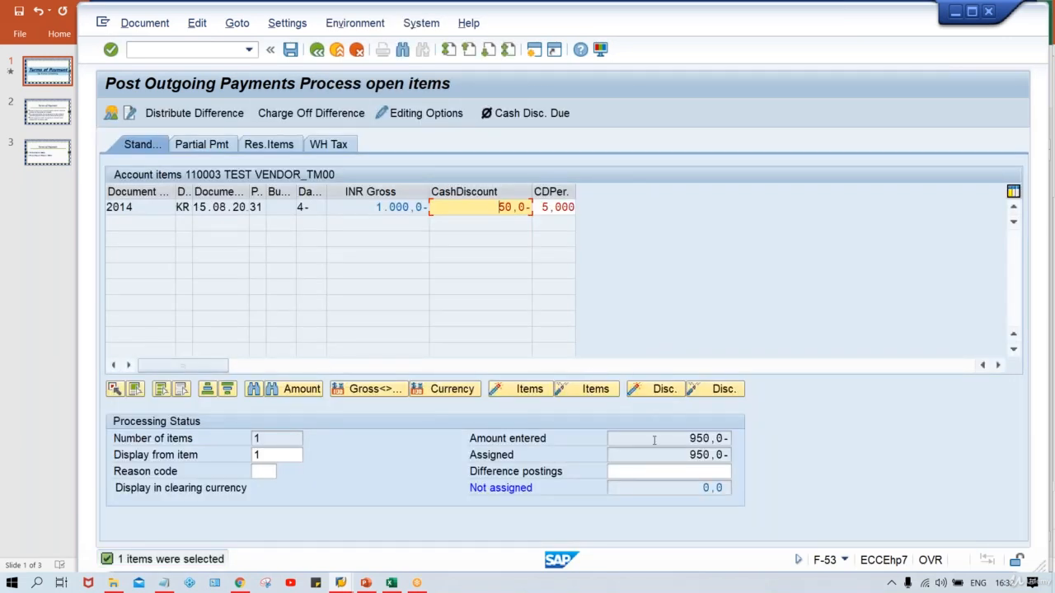
pyautogui.click(669, 455)
pyautogui.click(668, 443)
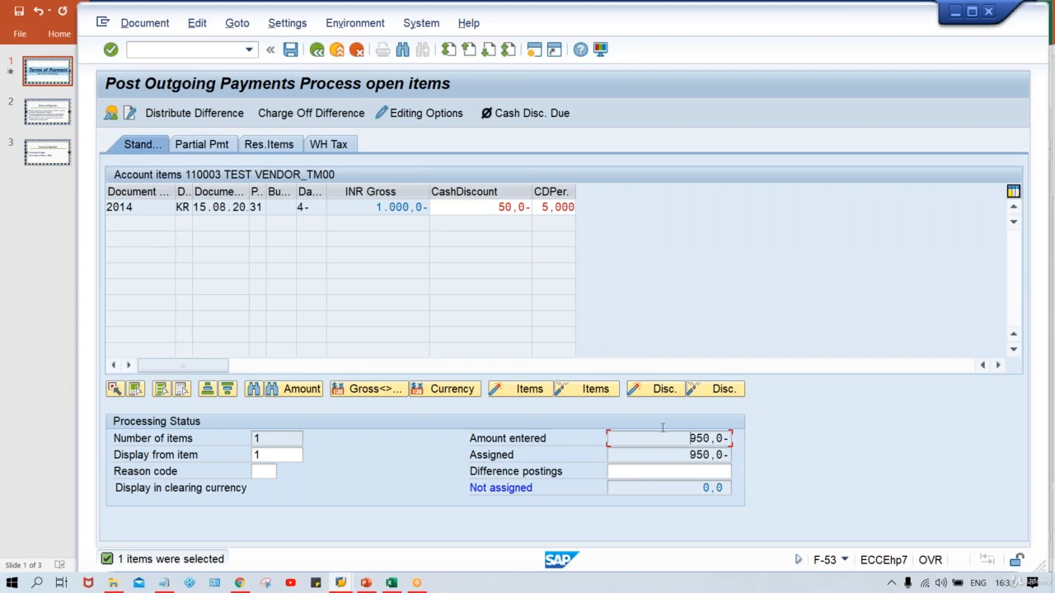
pyautogui.click(497, 207)
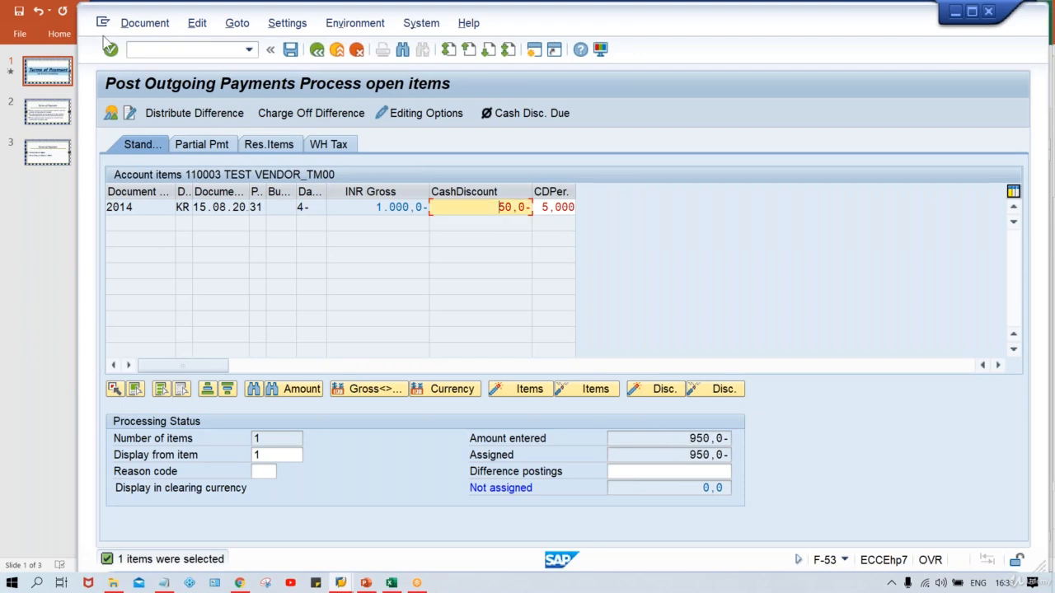
# Simulate the outgoing payment and examine the bank, discount received and vendor line items
pyautogui.click(145, 24)
pyautogui.click(140, 63)
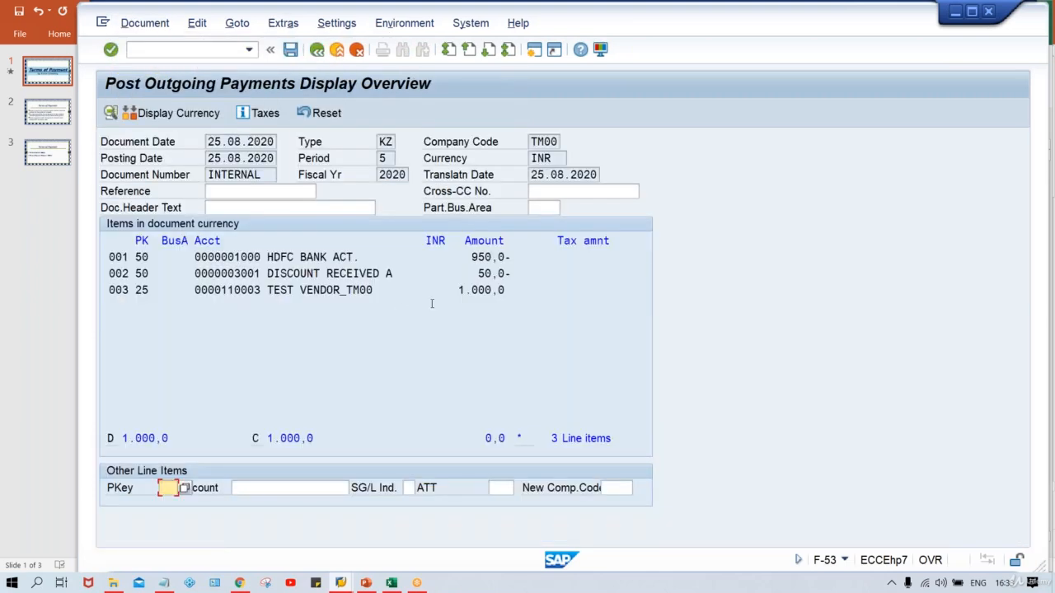
pyautogui.click(517, 289)
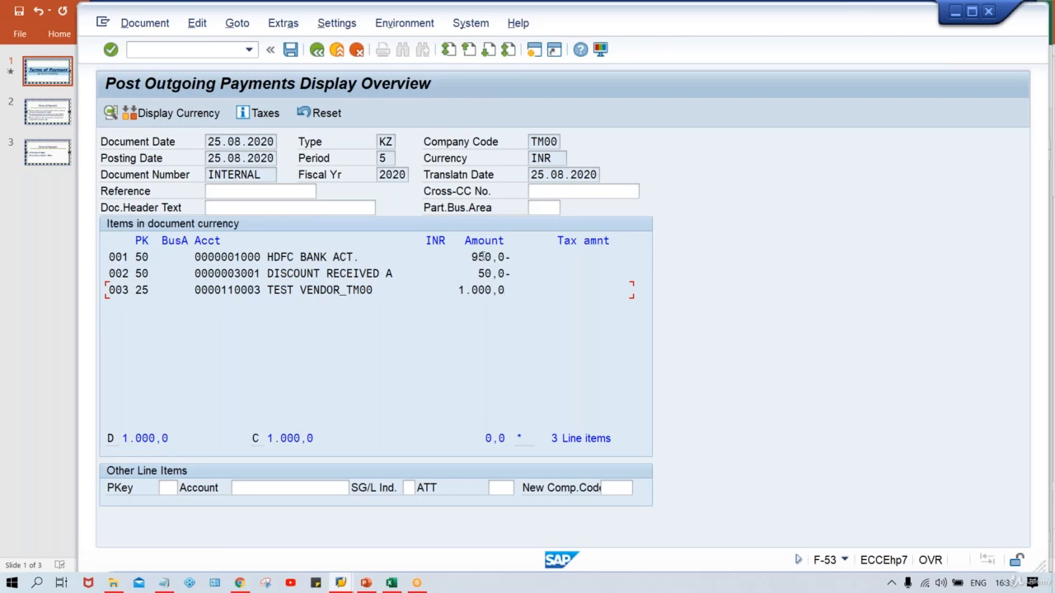
pyautogui.click(485, 258)
pyautogui.click(522, 279)
# Start a new F-53 payment and copy 05.08.2020 from Excel cell G16 into its document and posting dates
pyautogui.write('/NF-53')
pyautogui.press('Return')
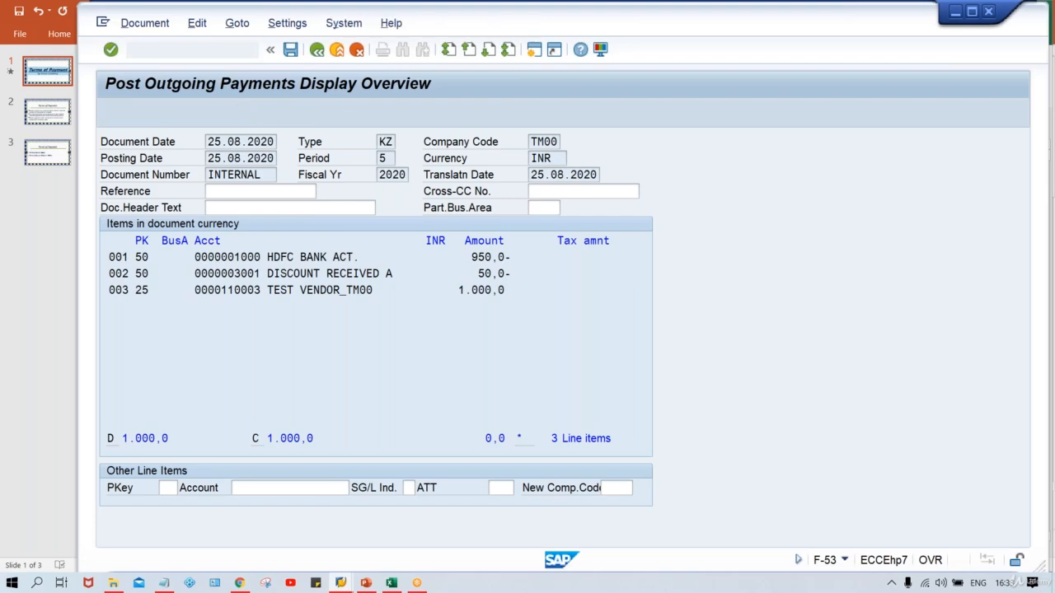
pyautogui.hotkey('alt', 'Tab')
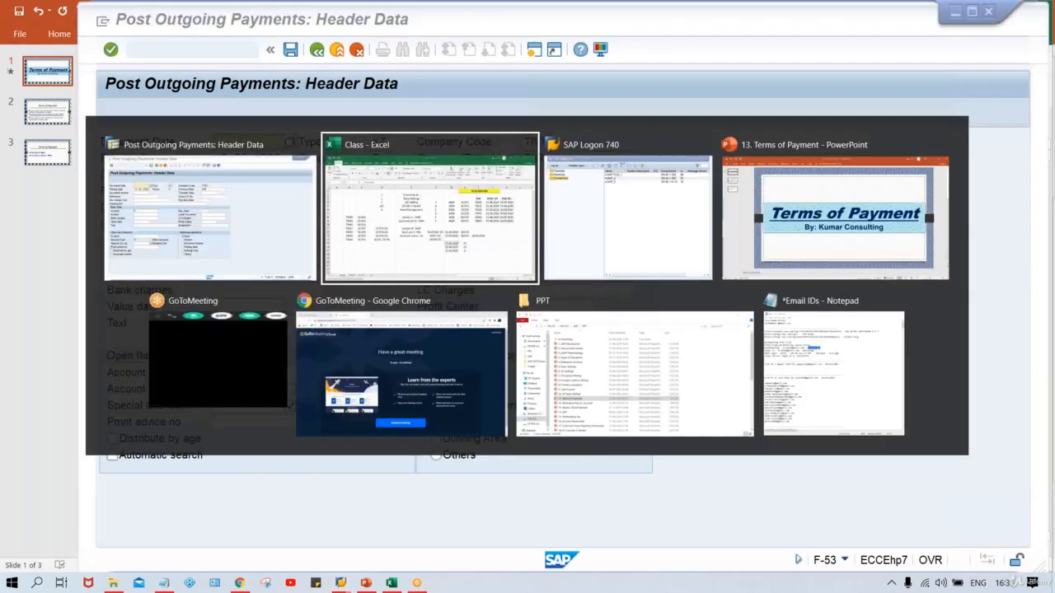
pyautogui.click(660, 418)
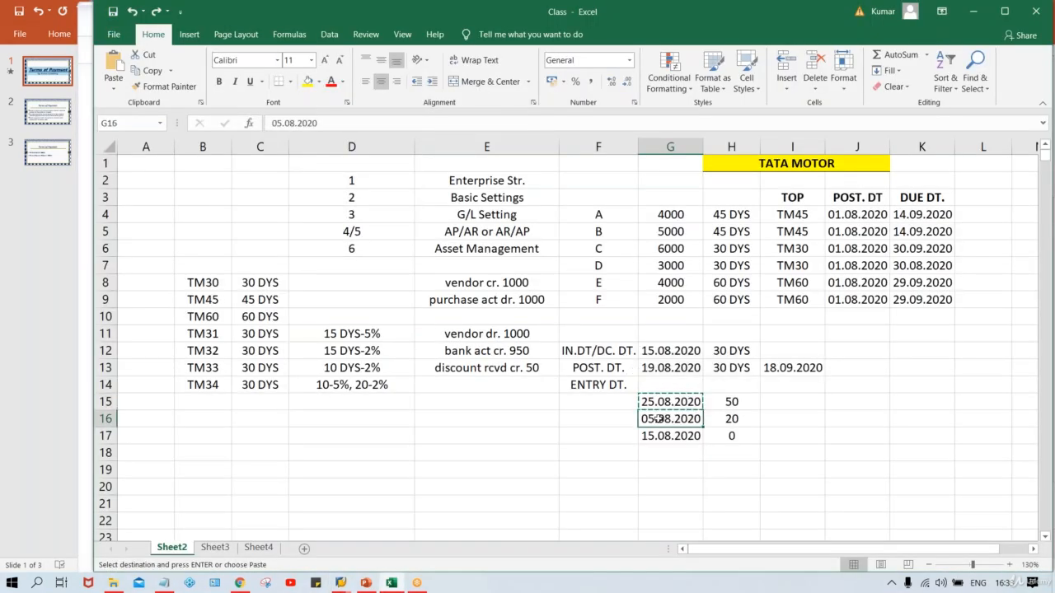
pyautogui.hotkey('ctrl', 'c')
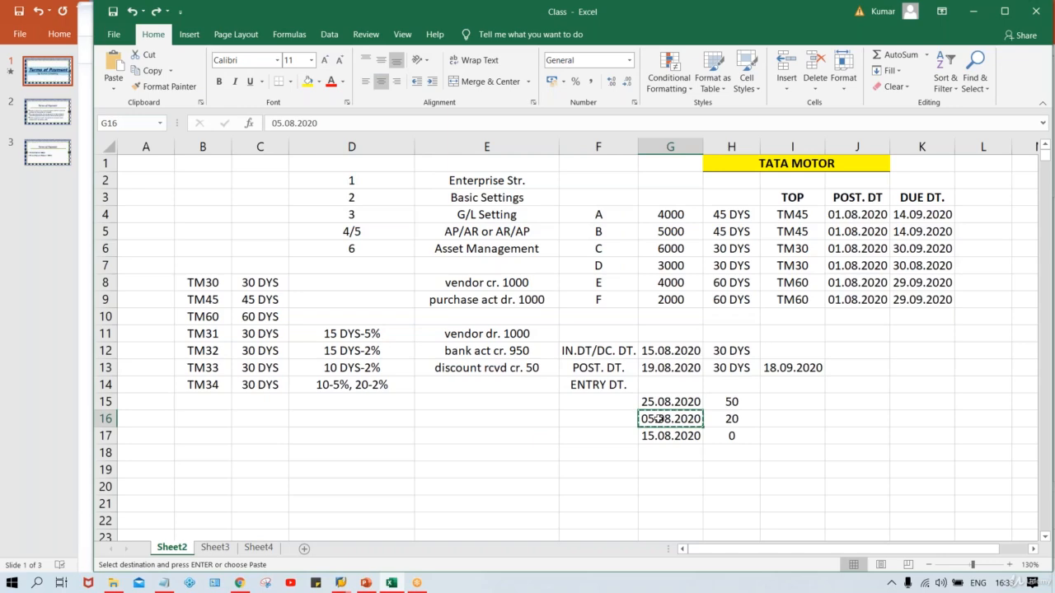
pyautogui.hotkey('alt', 'Tab')
pyautogui.hotkey('ctrl', 'v')
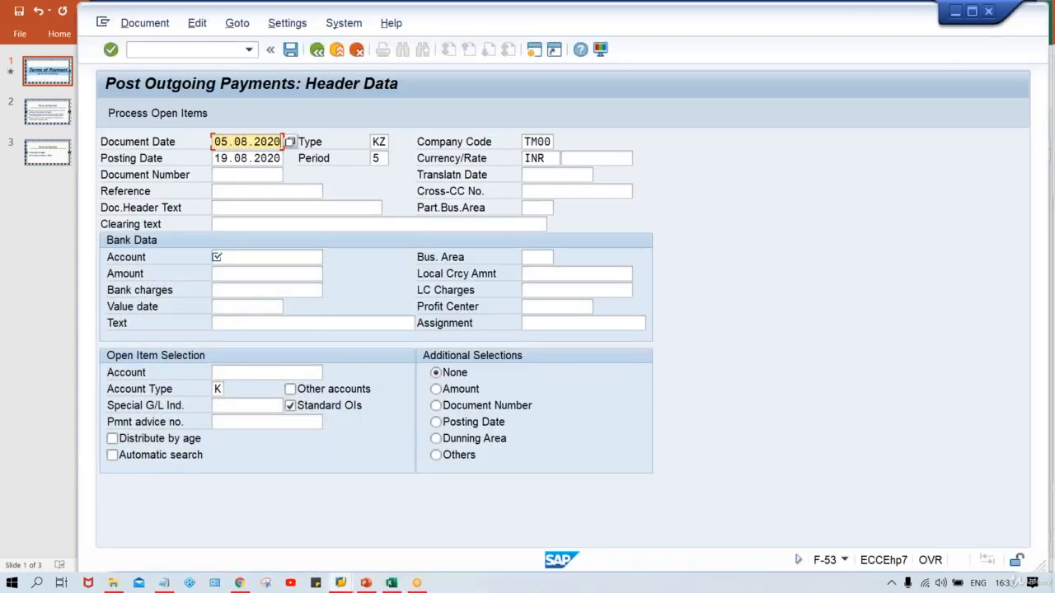
pyautogui.press('Tab')
pyautogui.press('Tab')
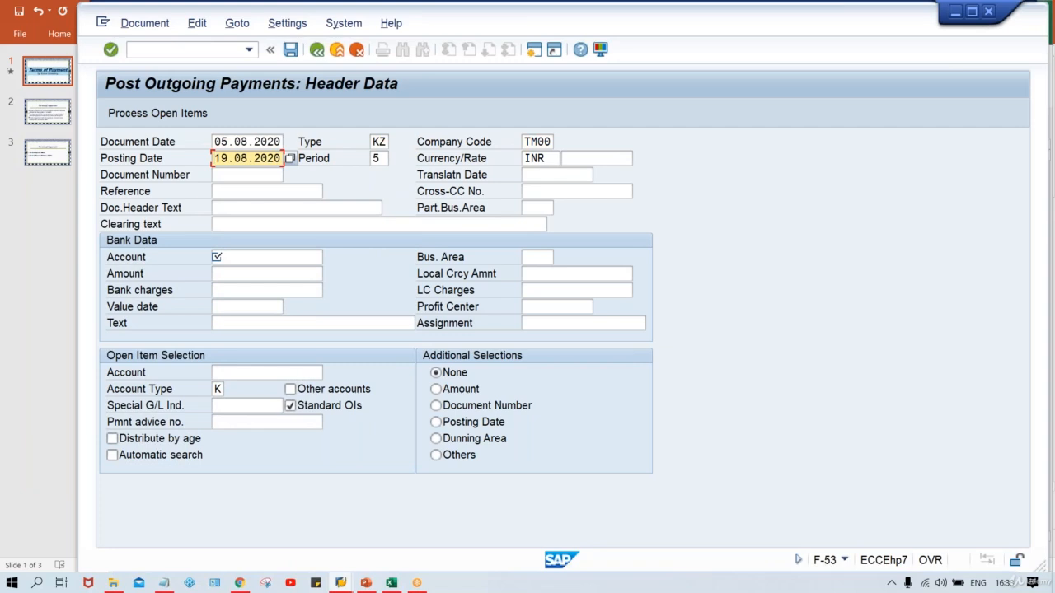
pyautogui.hotkey('ctrl', 'v')
# Enter the previously used bank account, amount 980 and the test vendor's account, and process the open items
pyautogui.click(241, 256)
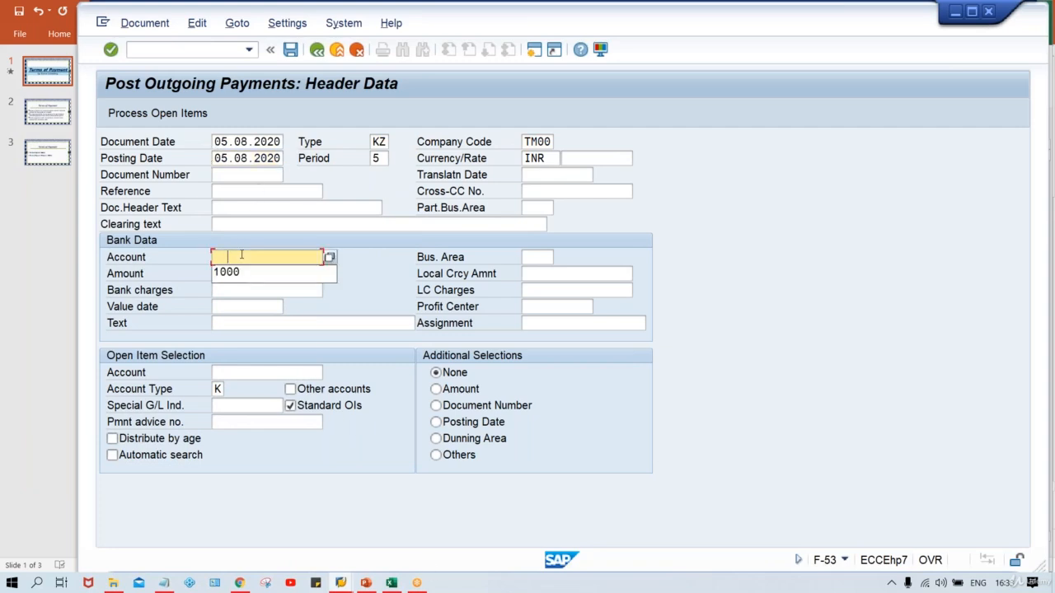
pyautogui.press('Down')
pyautogui.press('Return')
pyautogui.press('Tab')
pyautogui.press('Tab')
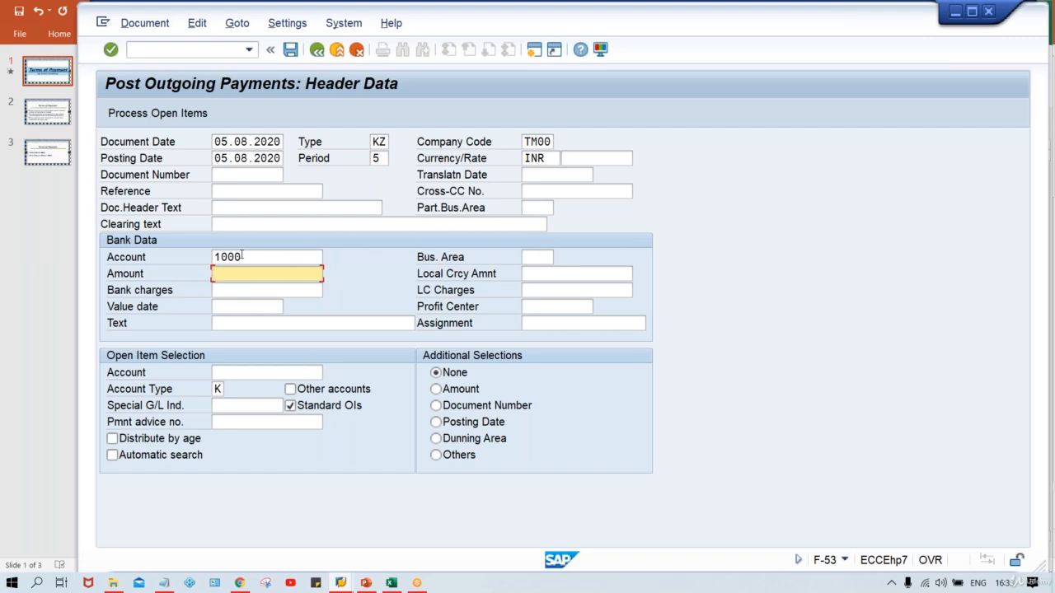
pyautogui.write('980')
pyautogui.hotkey('ctrl', 'Tab')
pyautogui.press('Down')
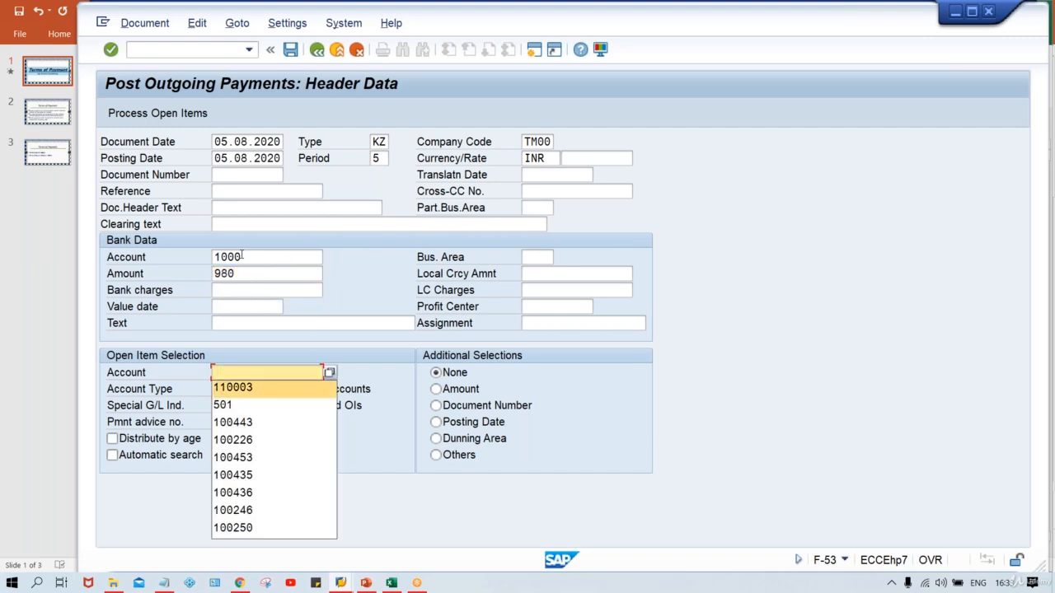
pyautogui.press('Return')
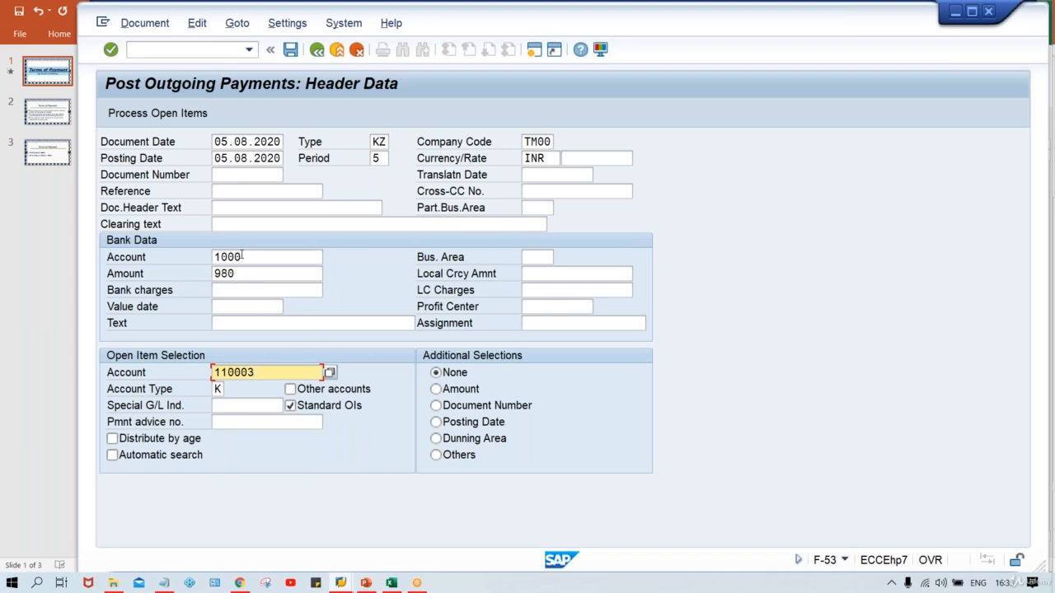
pyautogui.press('Return')
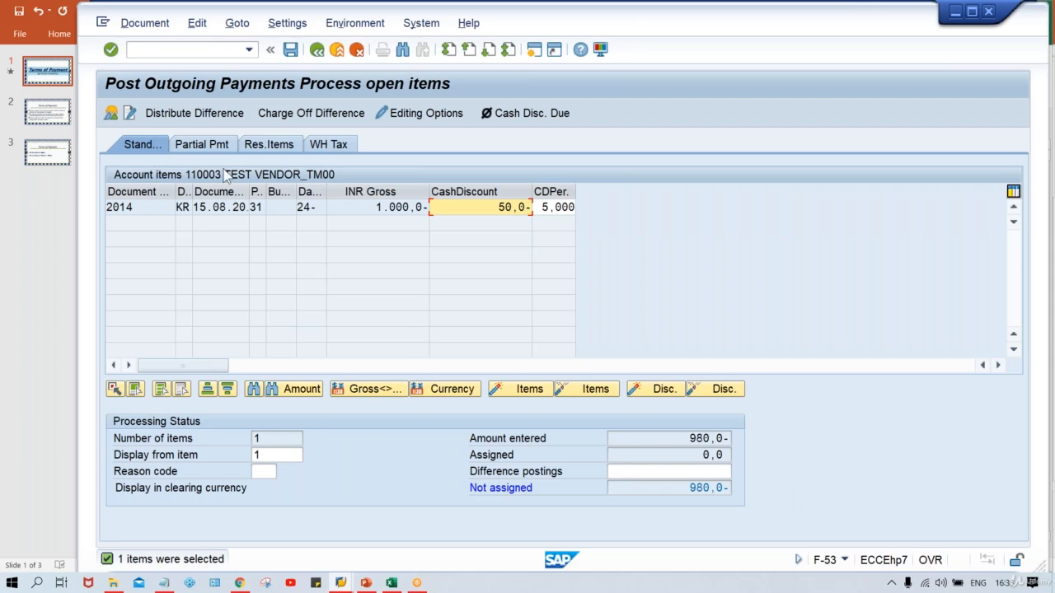
# Abandon this payment and restart transaction F-53 with an empty document date
pyautogui.click(160, 47)
pyautogui.write('/N')
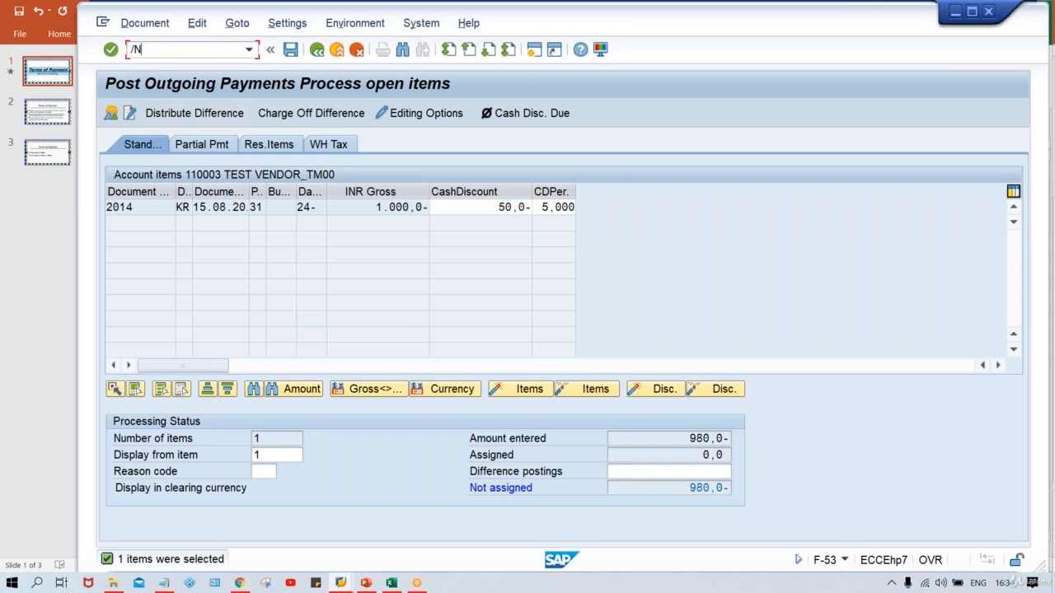
pyautogui.write('F-53')
pyautogui.press('Return')
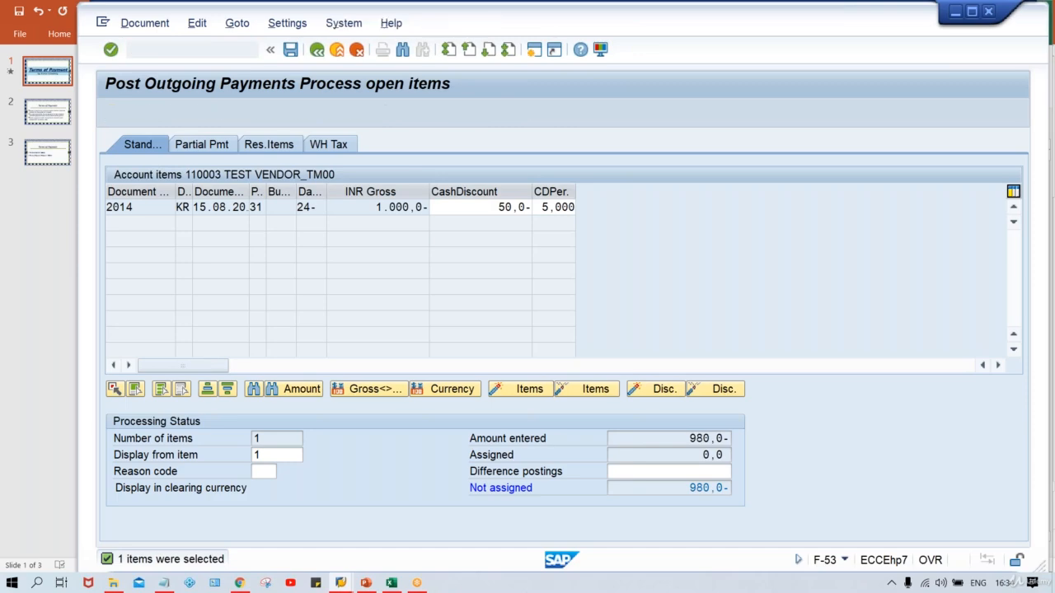
pyautogui.press('BackSpace')
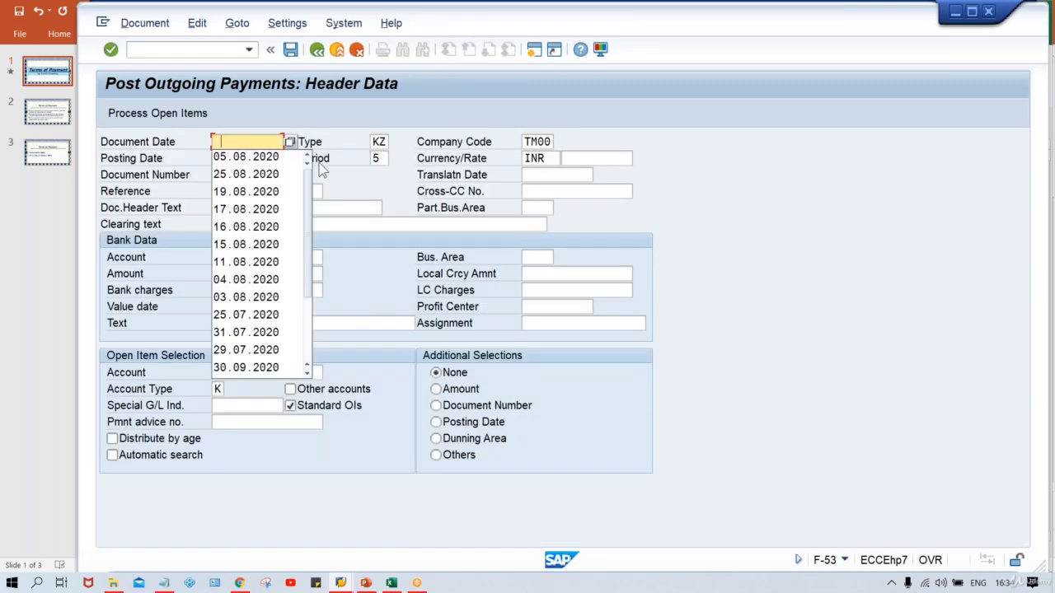
# Switch to Excel and correct the payment dates to 05.09.2020 in G16 and 15.09.2020 in G17
pyautogui.hotkey('alt', 'Tab')
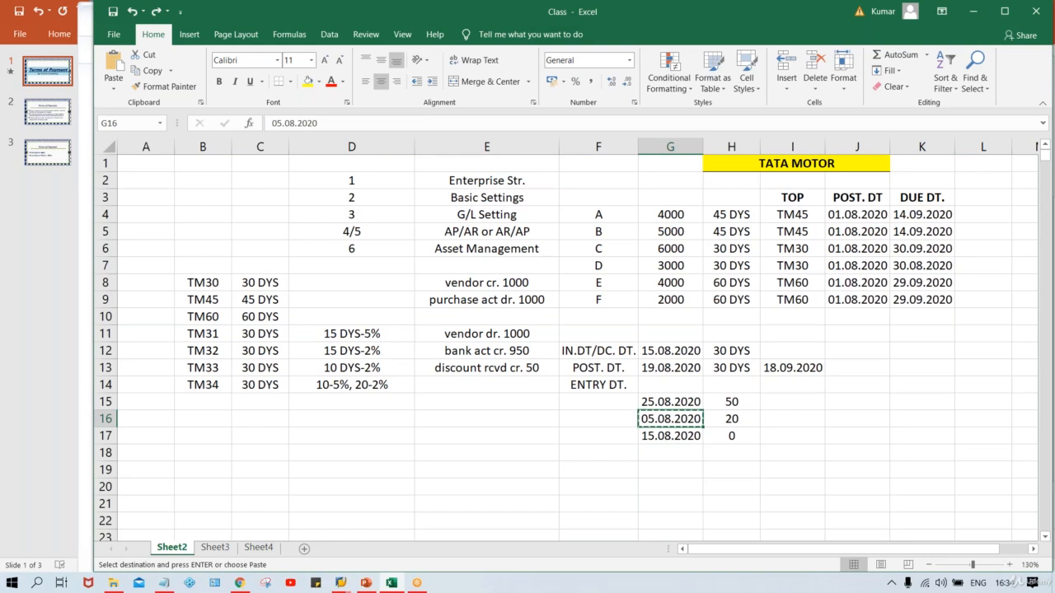
pyautogui.doubleClick(674, 423)
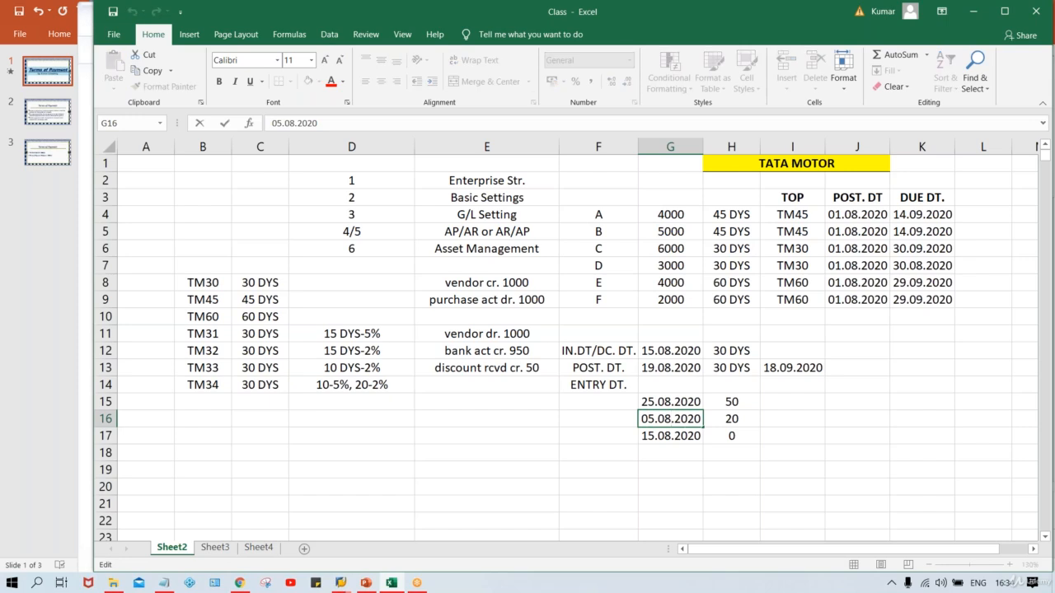
pyautogui.press('BackSpace')
pyautogui.write('8')
pyautogui.press('BackSpace')
pyautogui.write('9')
pyautogui.press('Return')
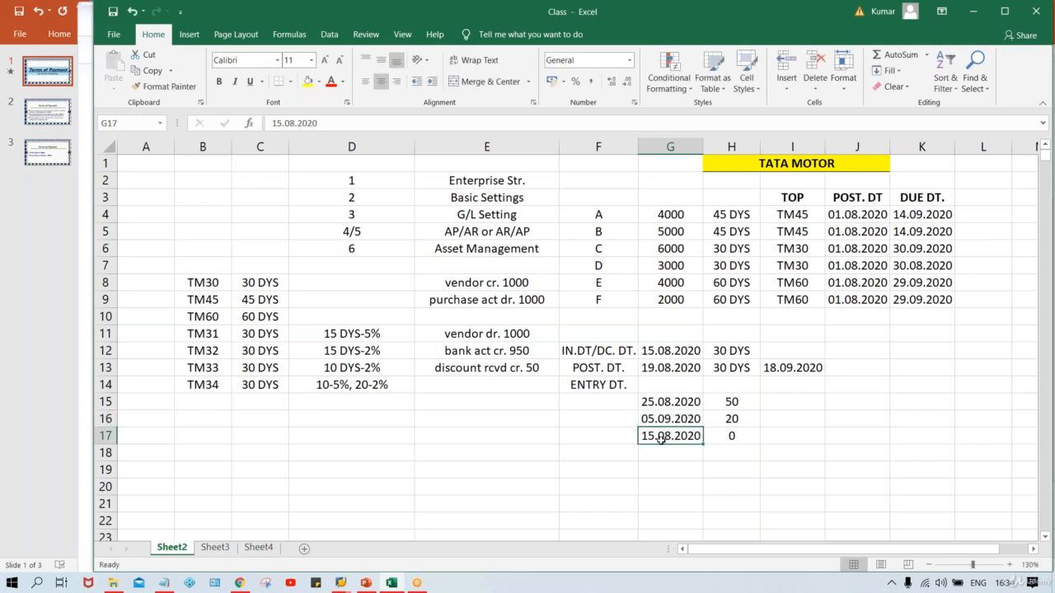
pyautogui.doubleClick(669, 437)
pyautogui.press('BackSpace')
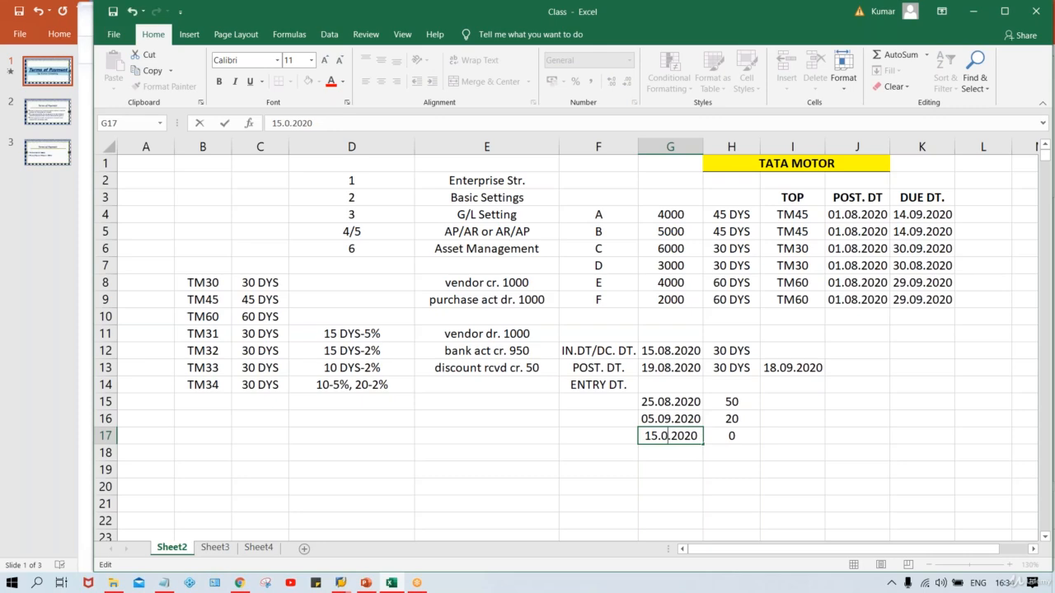
pyautogui.write('9')
pyautogui.press('Return')
# Copy 05.09.2020 from Excel cell G16 into the F-53 document date and posting date
pyautogui.click(648, 419)
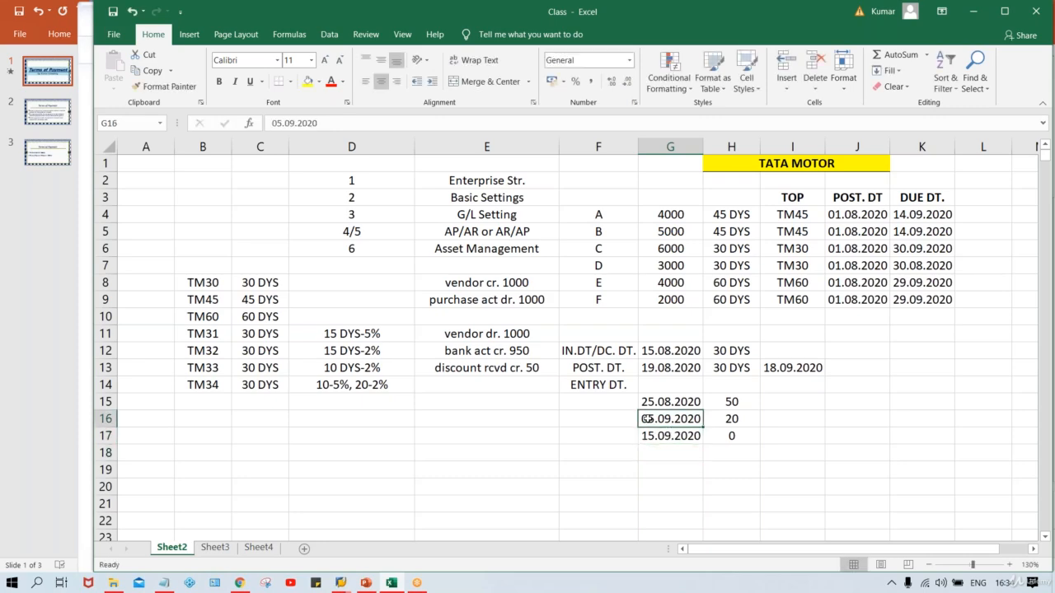
pyautogui.hotkey('ctrl', 'c')
pyautogui.hotkey('alt', 'Tab')
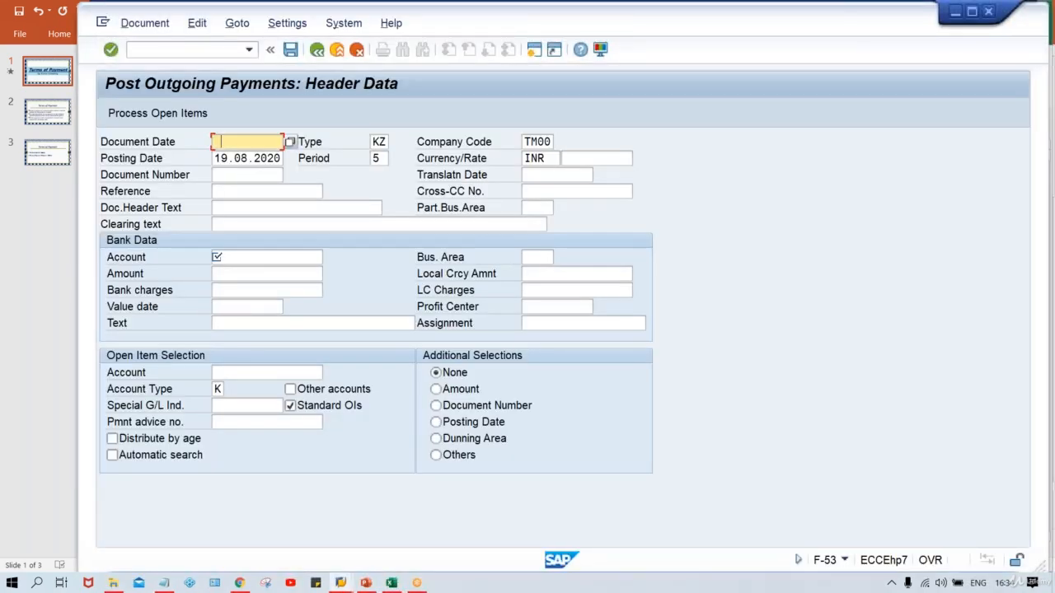
pyautogui.hotkey('ctrl', 'v')
pyautogui.press('Tab')
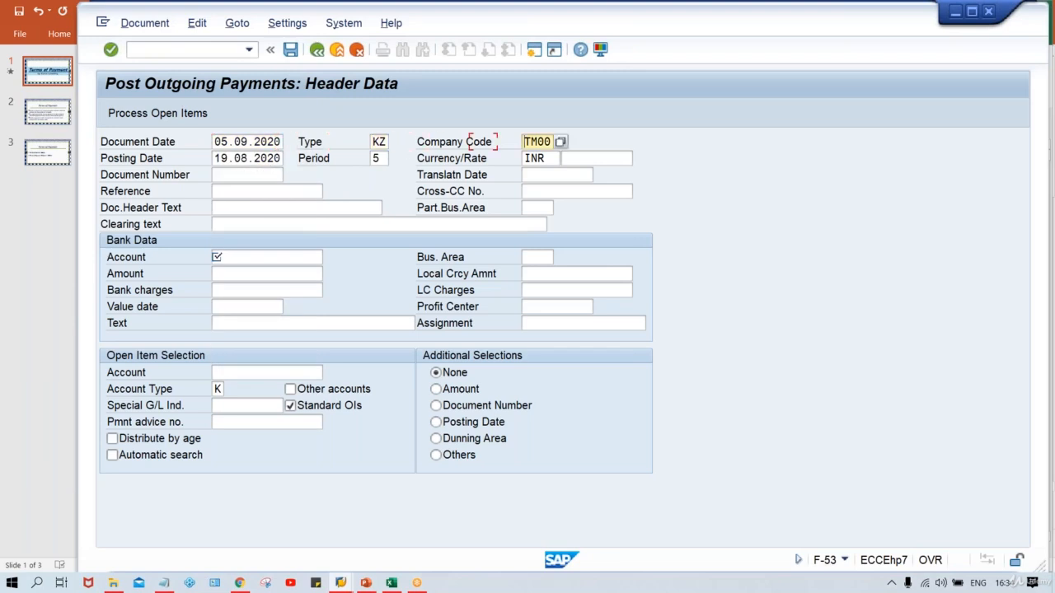
pyautogui.press('Tab')
pyautogui.hotkey('ctrl', 'v')
pyautogui.press('Tab')
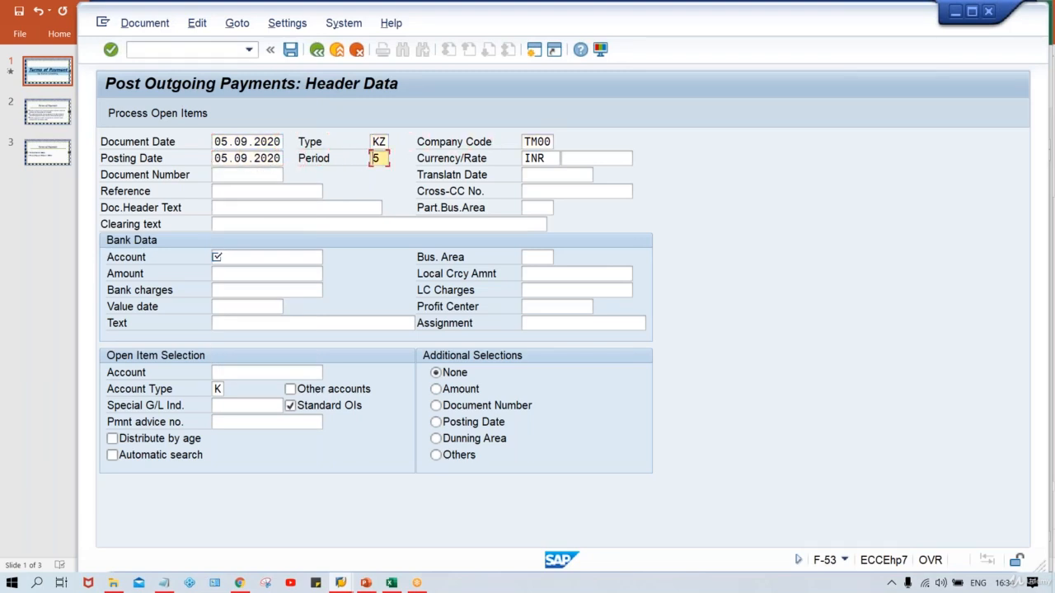
# Choose the bank account, amount 980 and the test vendor's account, and try to proceed to the open items
pyautogui.click(266, 257)
pyautogui.press('Down')
pyautogui.press('Return')
pyautogui.press('Tab')
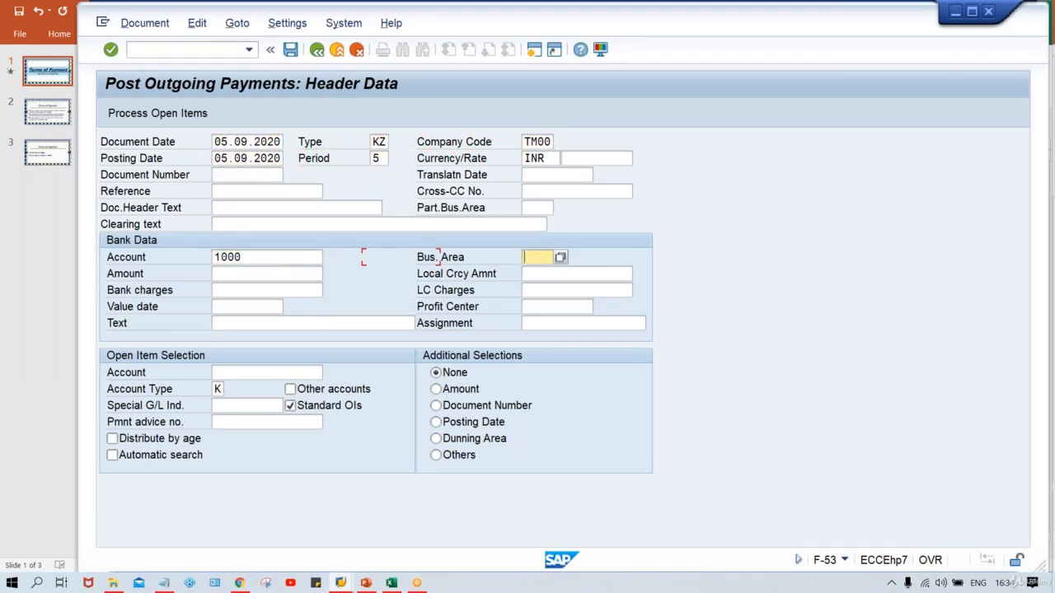
pyautogui.press('Tab')
pyautogui.press('Down')
pyautogui.press('Return')
pyautogui.click(266, 372)
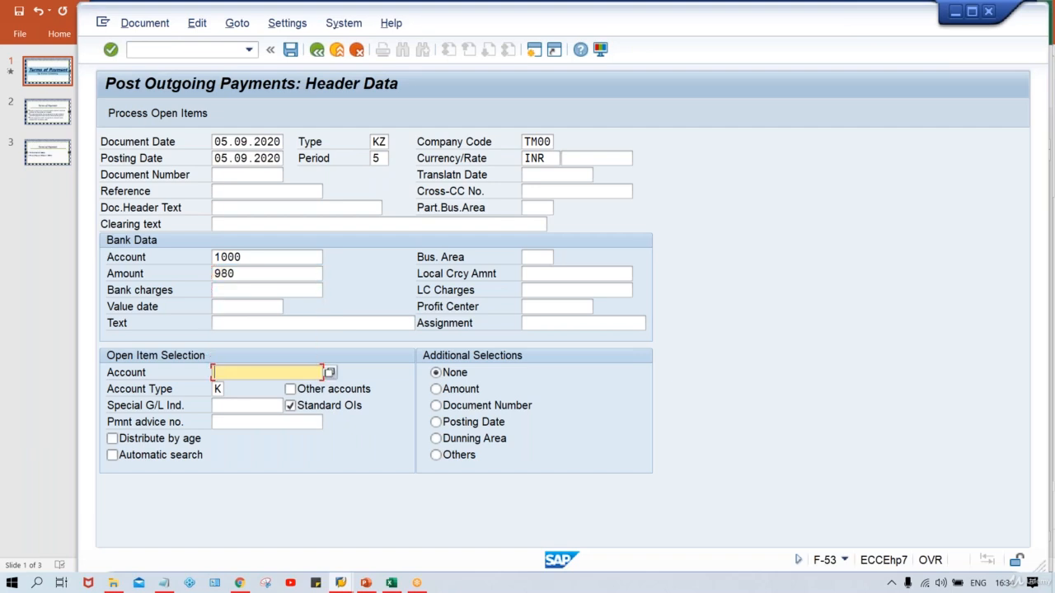
pyautogui.press('Down')
pyautogui.press('Return')
pyautogui.press('Return')
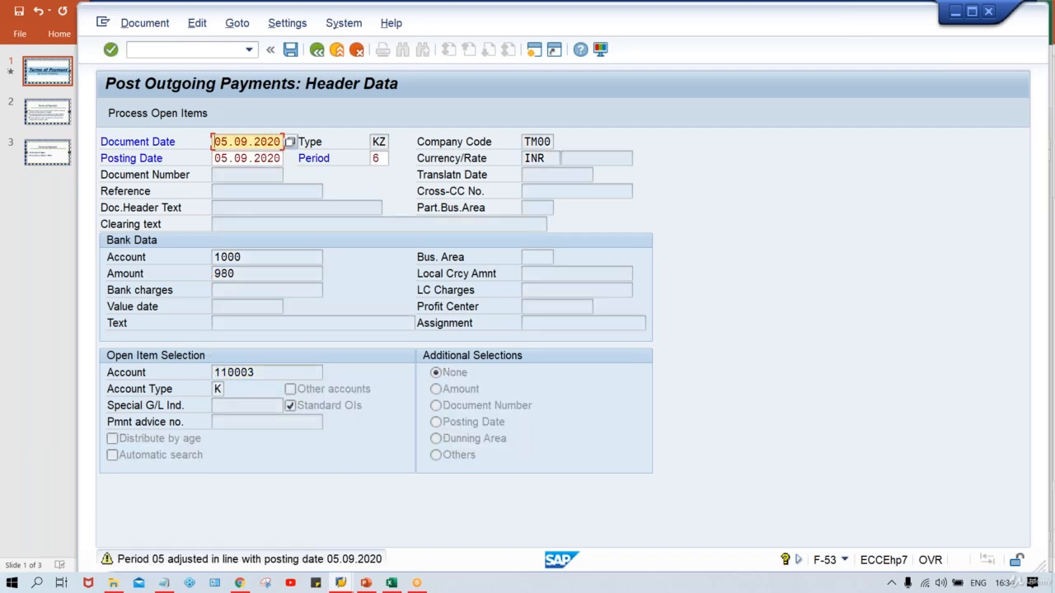
pyautogui.press('Return')
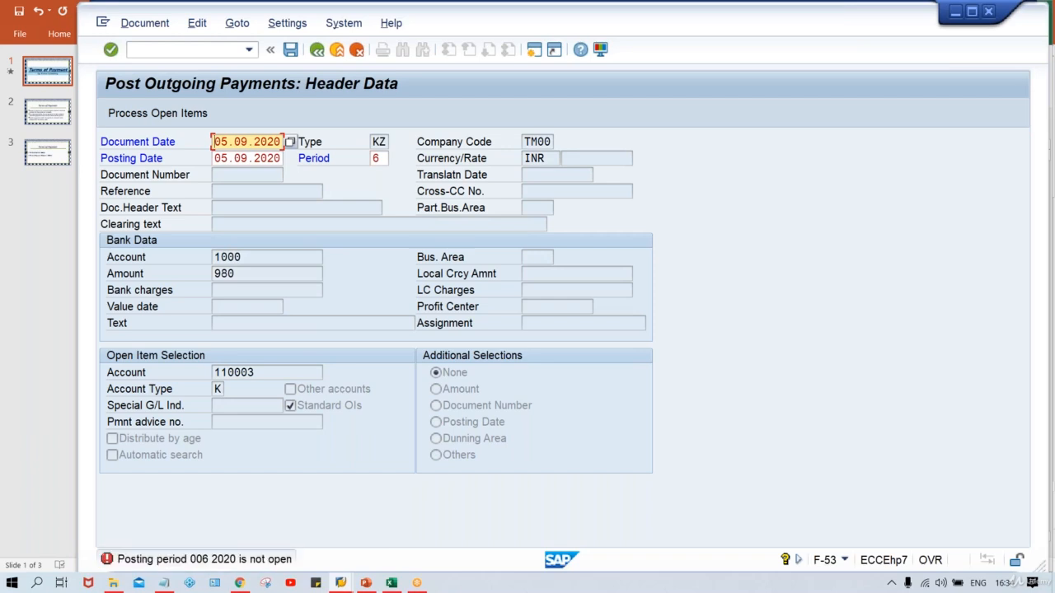
# Open transaction OB52 in a new SAP session and position the list at posting period variant TPPV
pyautogui.click(534, 49)
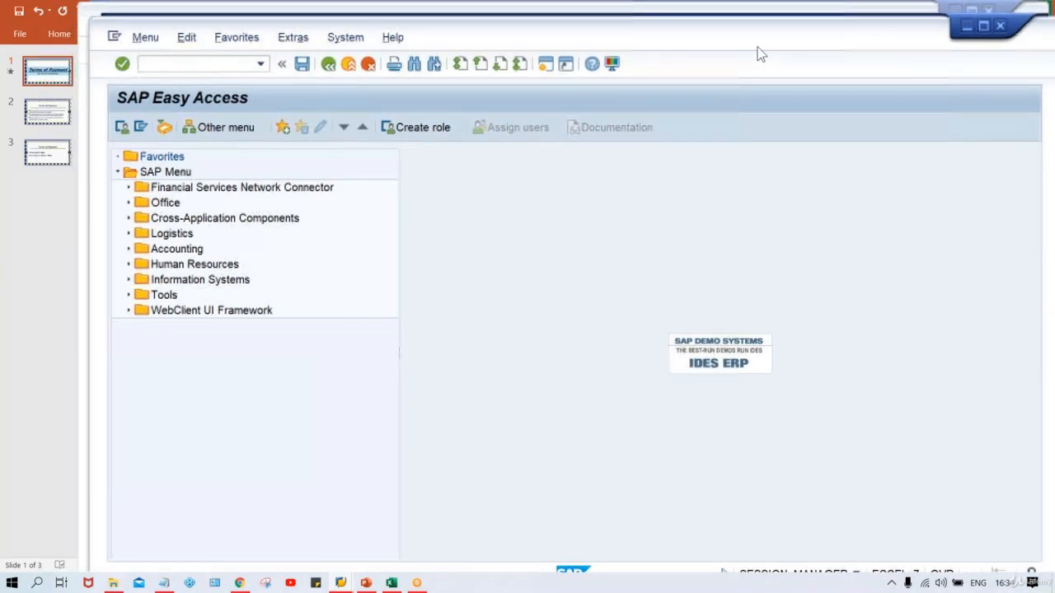
pyautogui.write('IO')
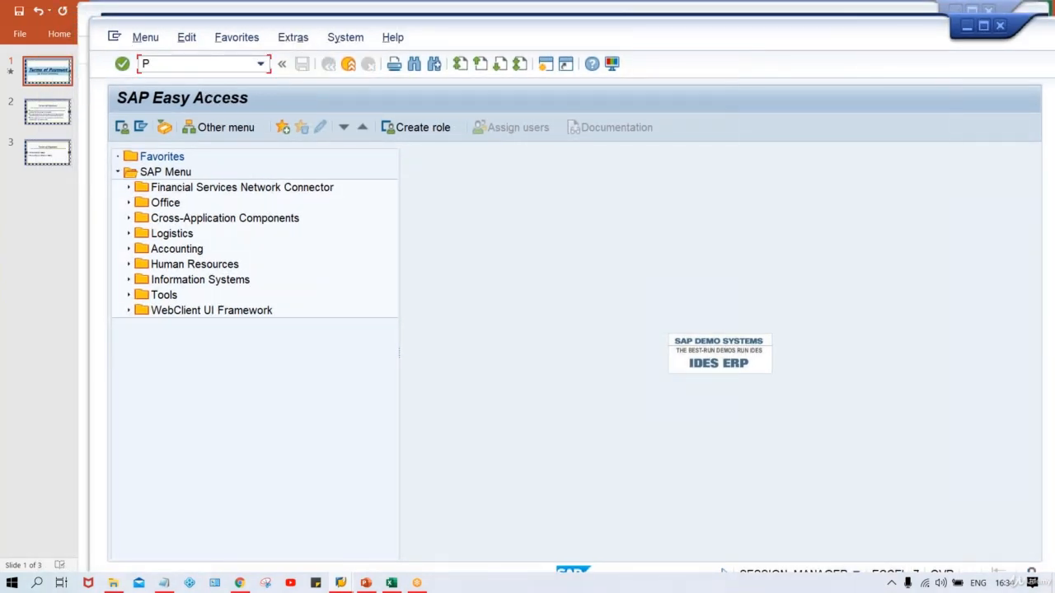
pyautogui.press('BackSpace')
pyautogui.press('BackSpace')
pyautogui.write('OB52')
pyautogui.press('Return')
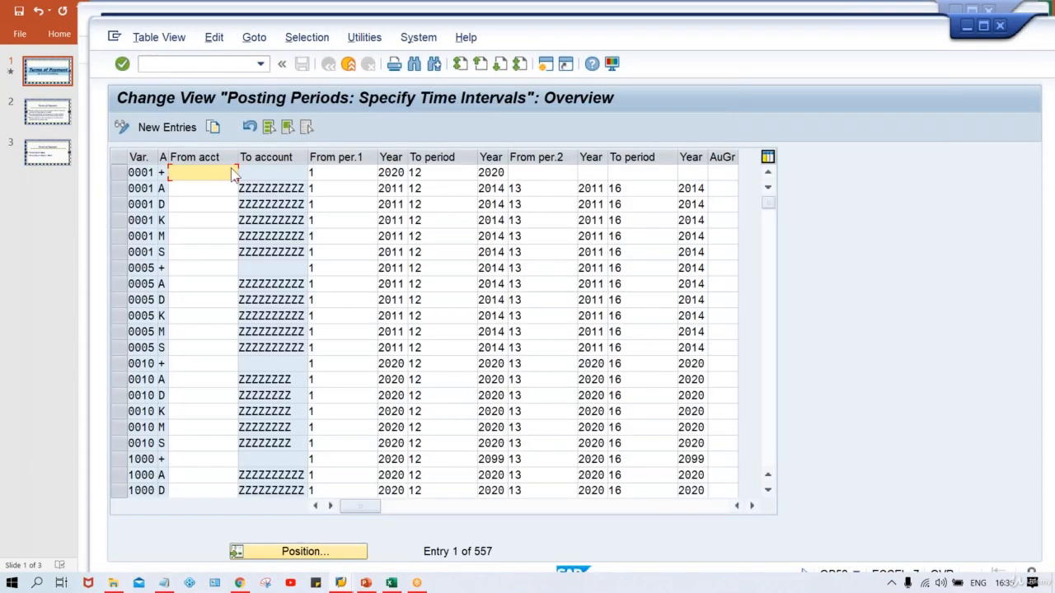
pyautogui.click(313, 556)
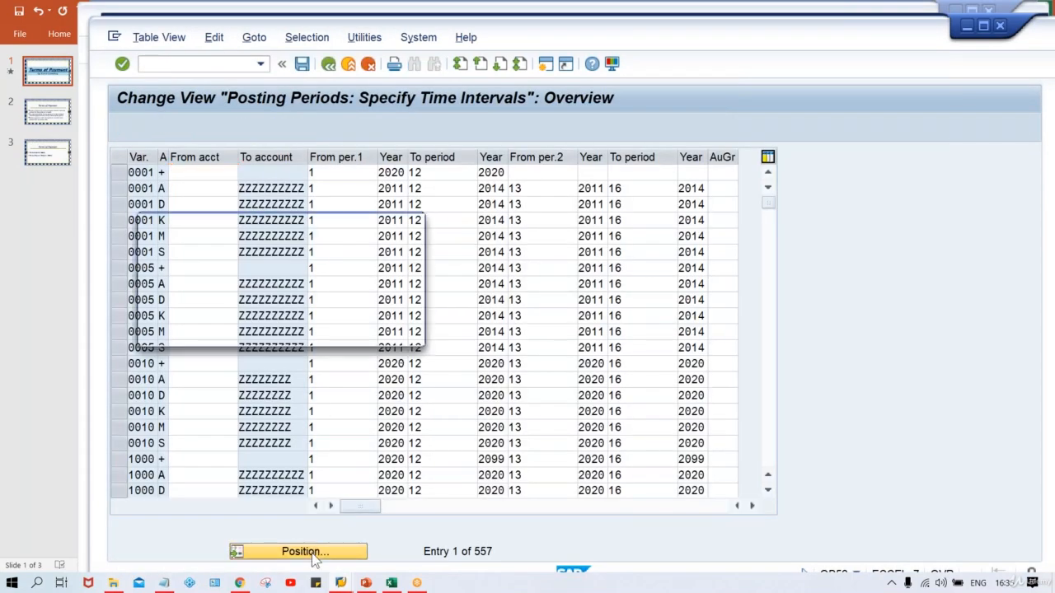
pyautogui.write('TPP')
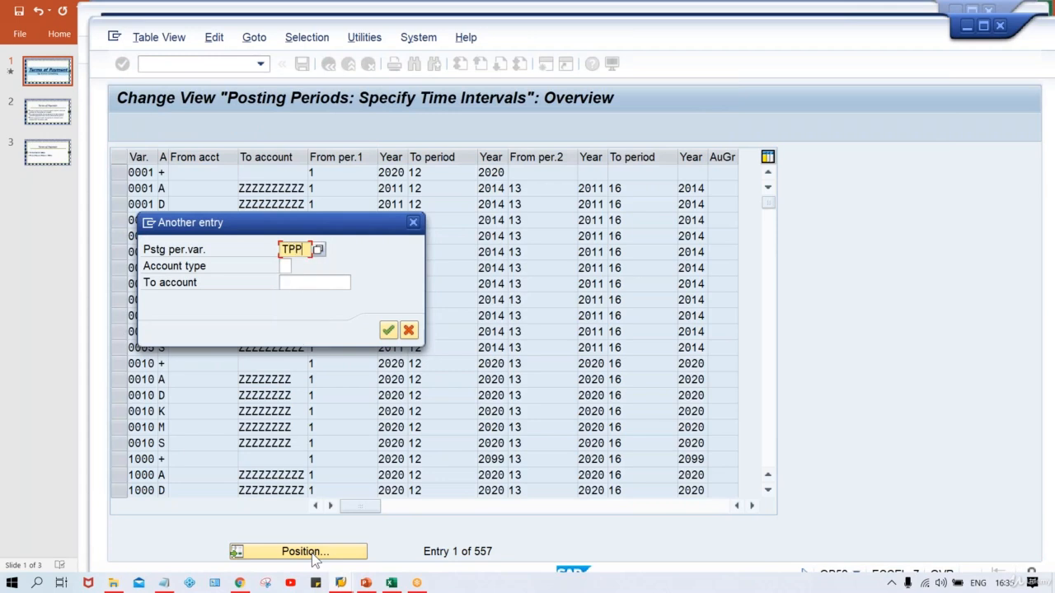
pyautogui.write('V')
pyautogui.press('Return')
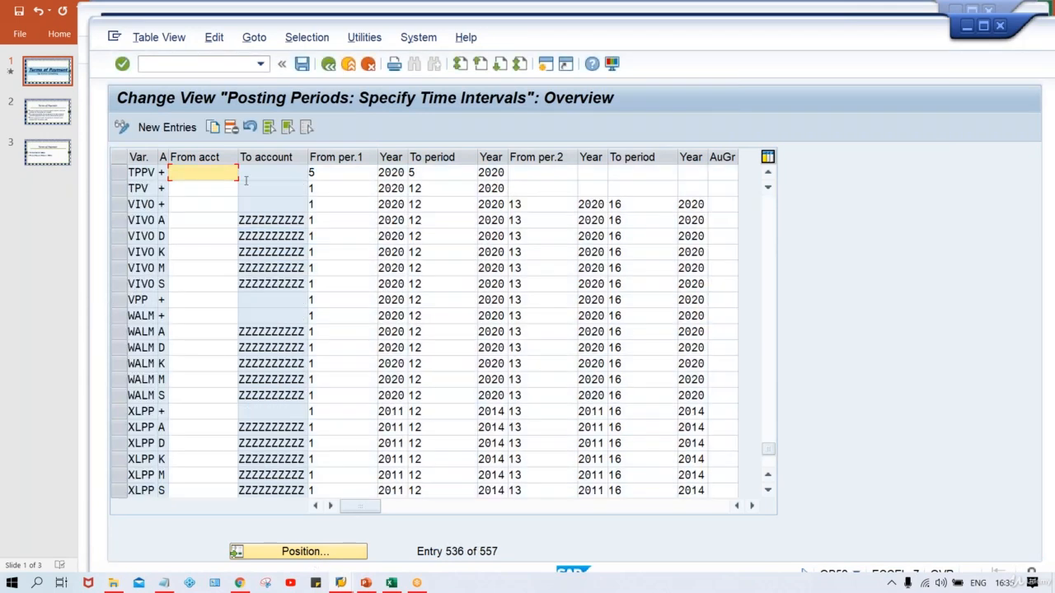
# Set variant TPPV's open posting periods from 1 to 12 and save the change with its customizing request
pyautogui.click(324, 173)
pyautogui.press('BackSpace')
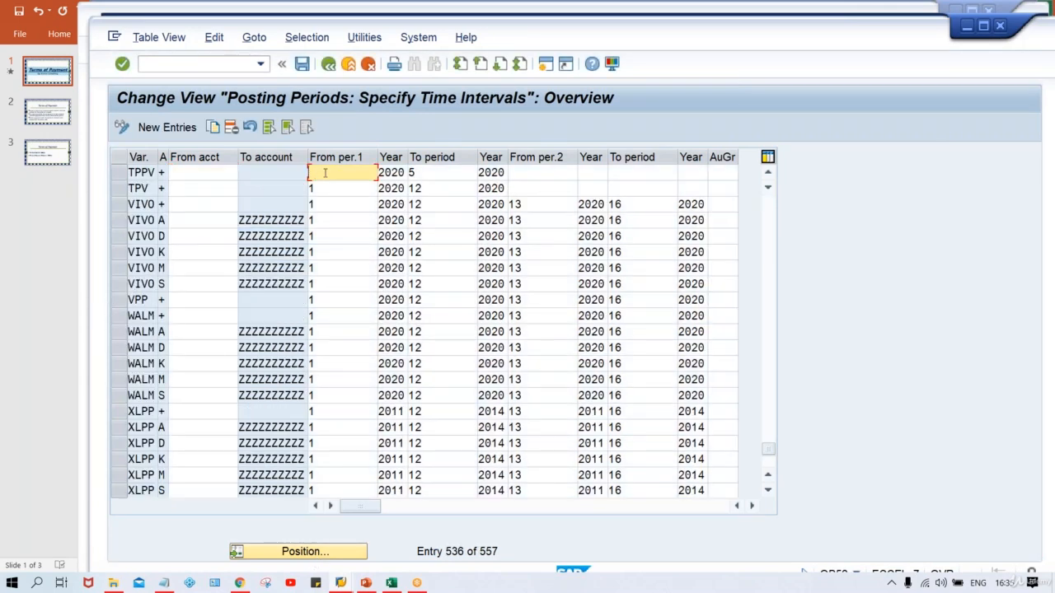
pyautogui.write('1')
pyautogui.press('Tab')
pyautogui.press('BackSpace')
pyautogui.write('1')
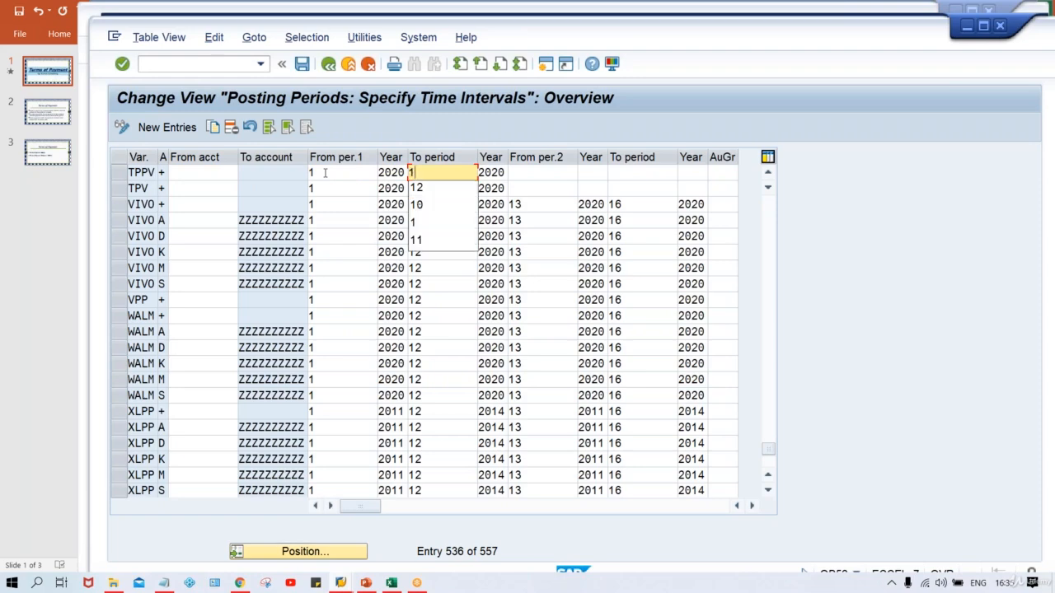
pyautogui.write('2')
pyautogui.hotkey('ctrl', 's')
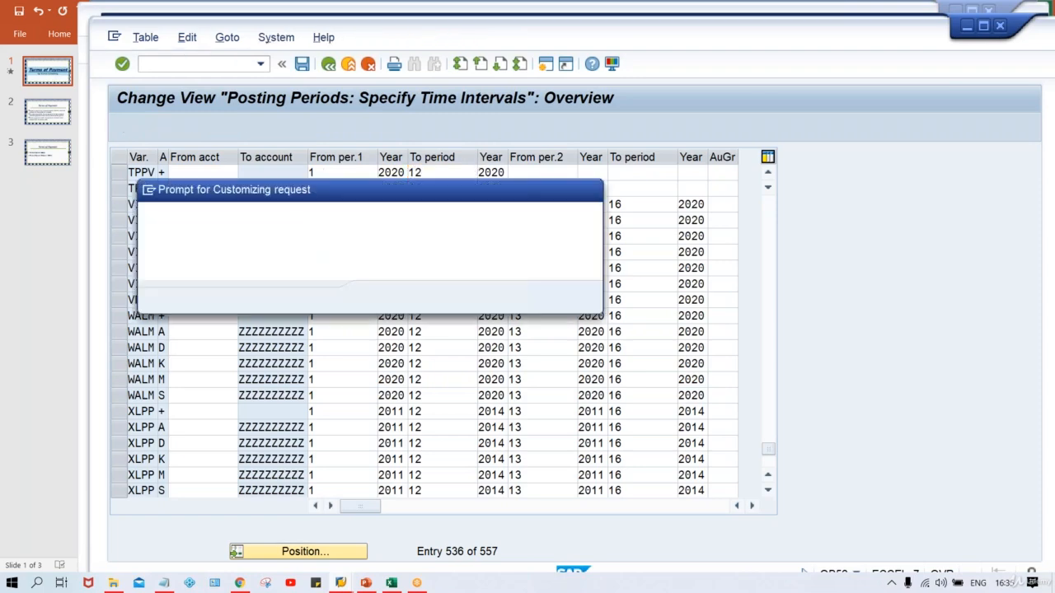
pyautogui.press('Return')
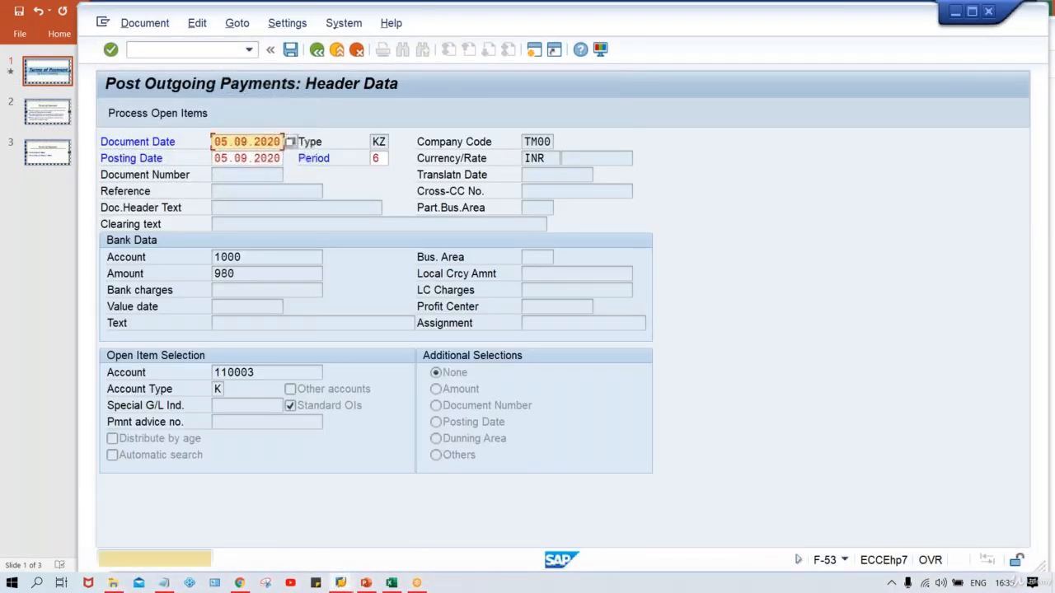
# Process the open items in the 05.09.2020 payment and check the entered amount, assigned amount and cash discount
pyautogui.press('Return')
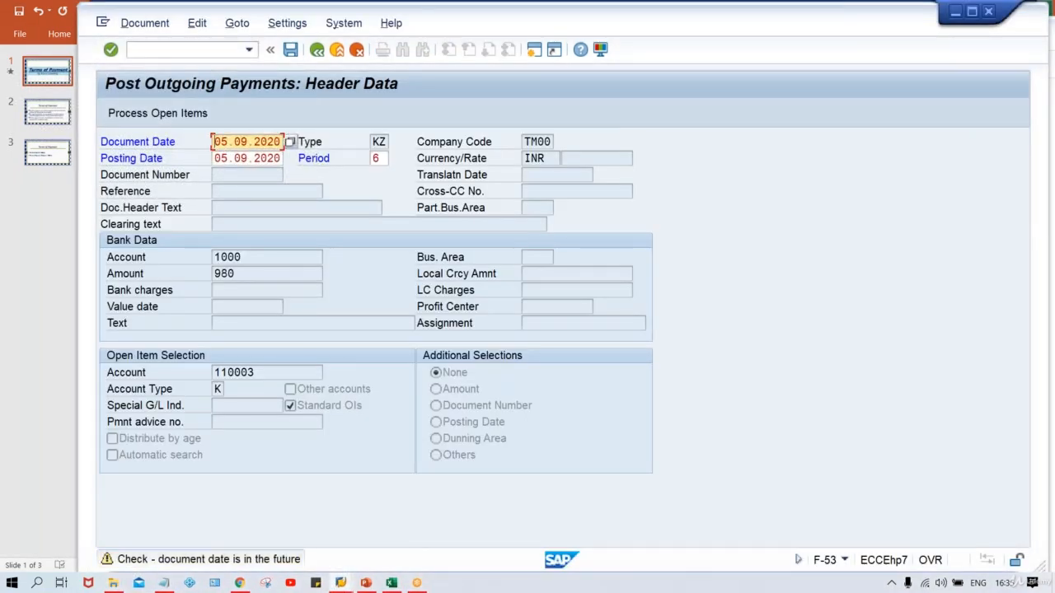
pyautogui.press('Return')
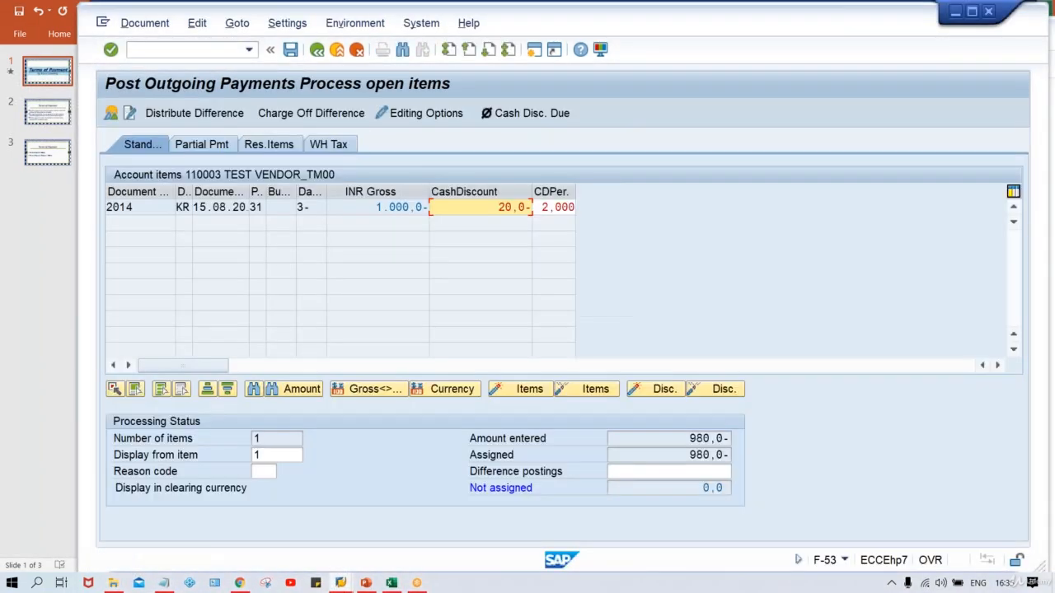
pyautogui.click(664, 437)
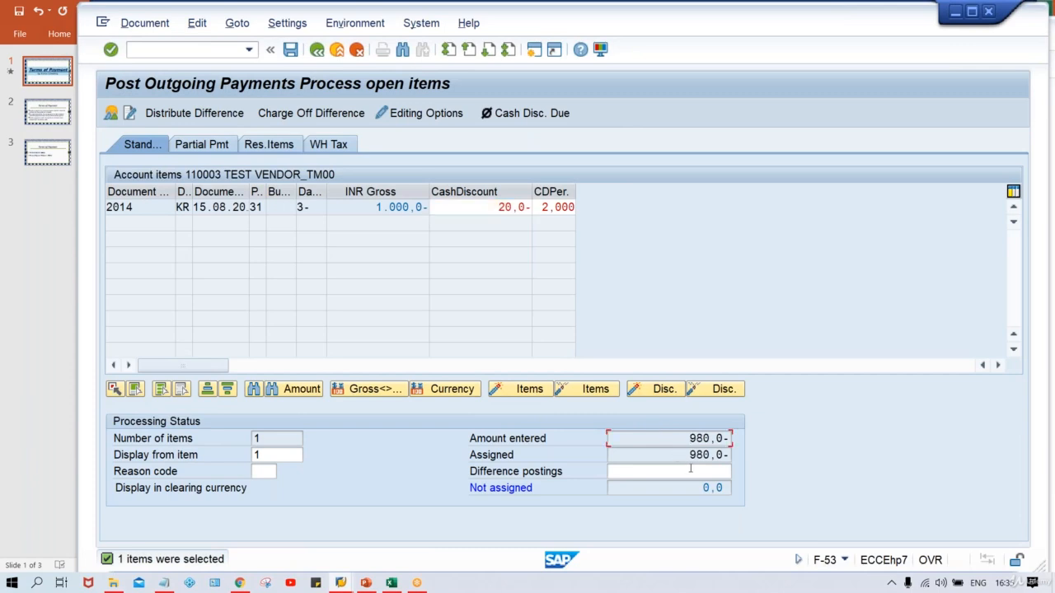
pyautogui.click(686, 454)
pyautogui.click(485, 210)
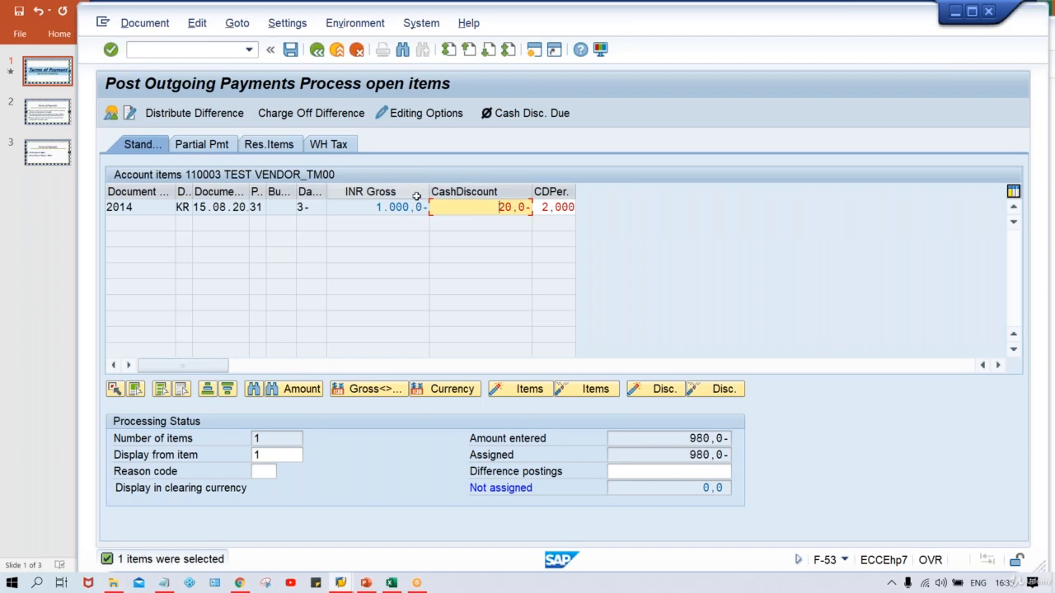
# Simulate the 05.09.2020 outgoing payment and check the discount received line in the document overview
pyautogui.click(126, 31)
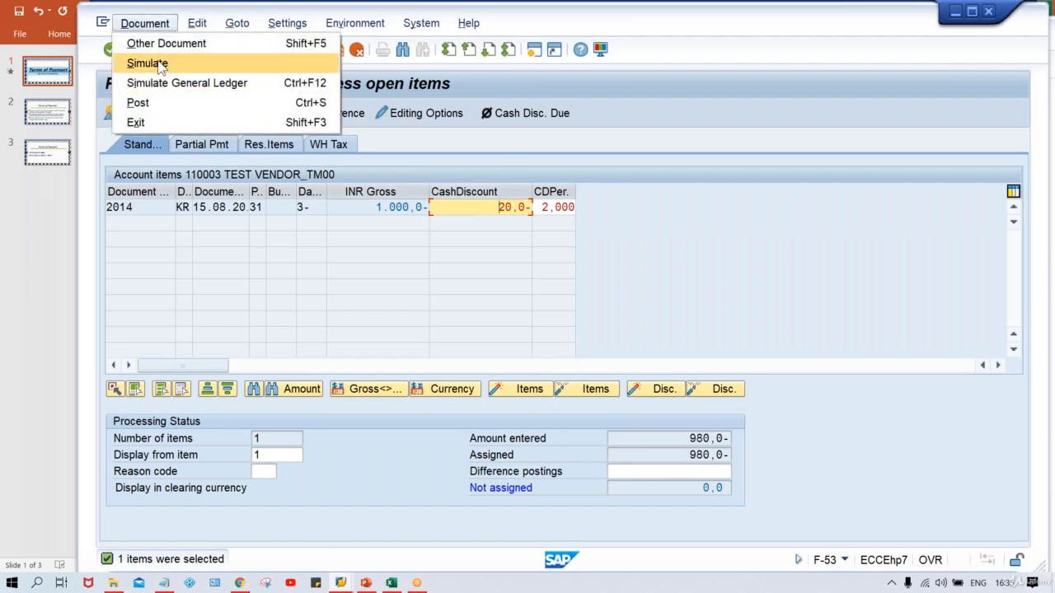
pyautogui.click(140, 61)
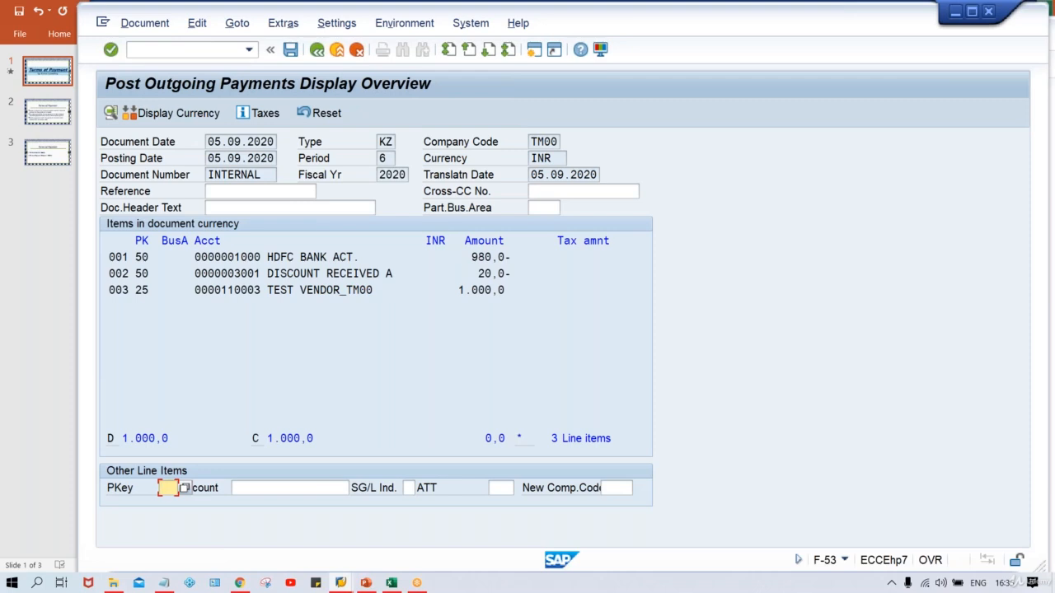
pyautogui.click(468, 273)
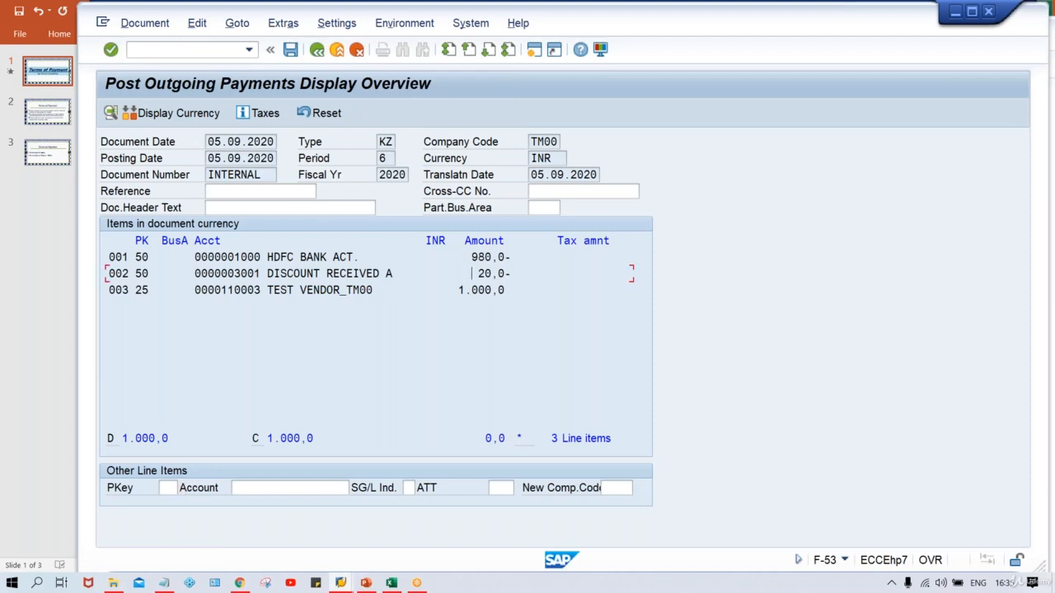
# Restart transaction F-53 and enter 15.09.2020, copied from the Class workbook in Excel, as both document date and posting date
pyautogui.click(215, 49)
pyautogui.write('/NF-53')
pyautogui.press('Return')
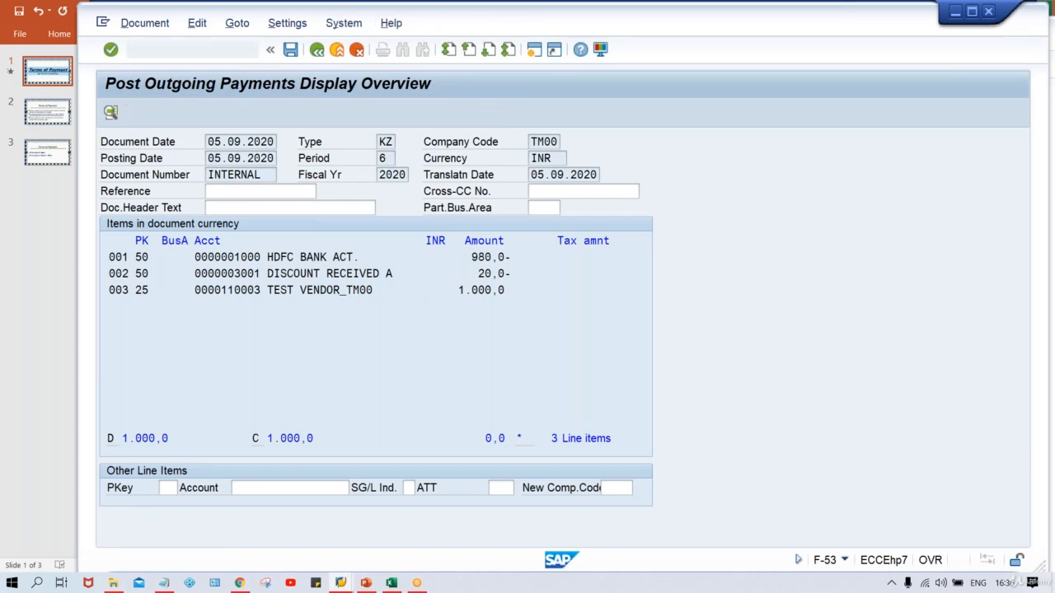
pyautogui.hotkey('alt', 'Tab')
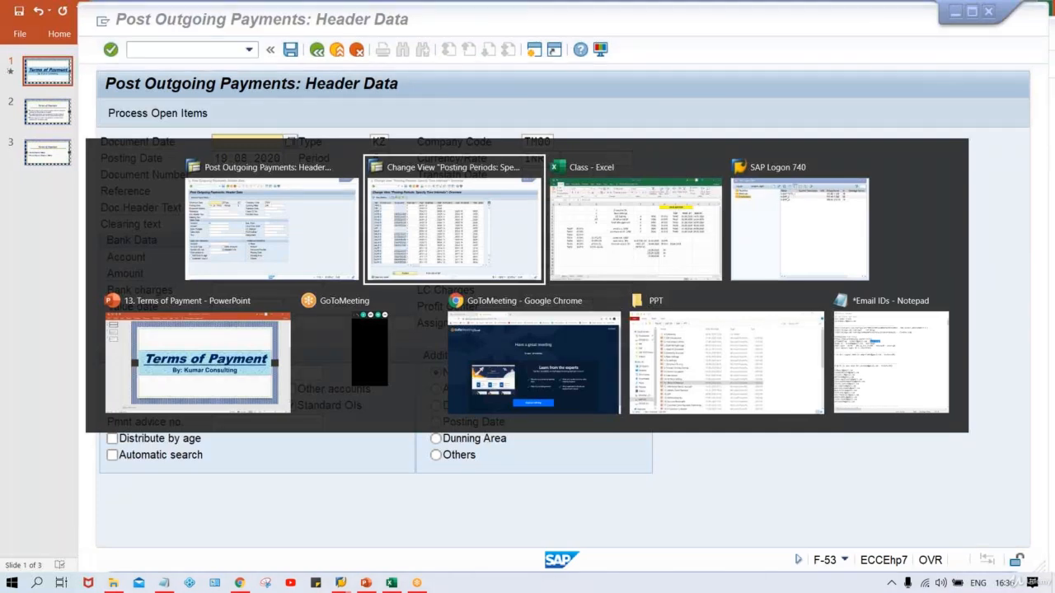
pyautogui.hotkey('alt', 'Tab')
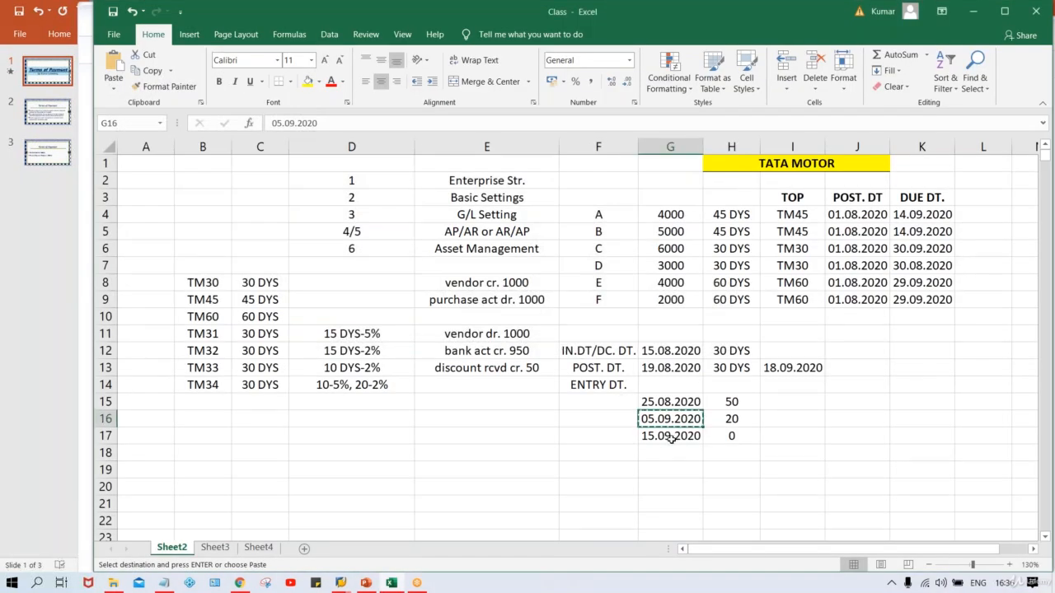
pyautogui.click(670, 438)
pyautogui.hotkey('ctrl', 'c')
pyautogui.hotkey('alt', 'Tab')
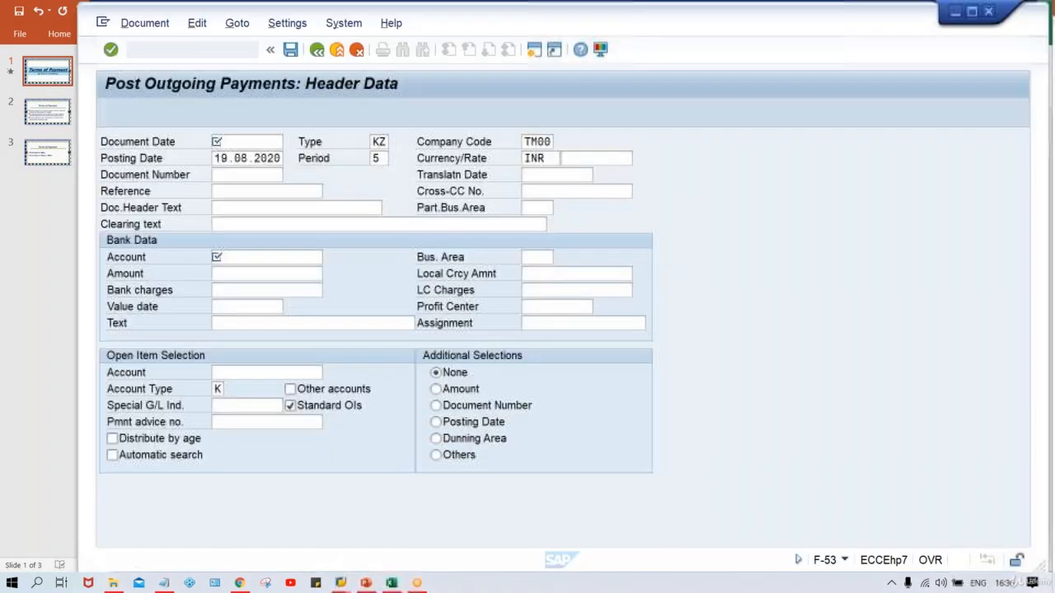
pyautogui.hotkey('ctrl', 'v')
pyautogui.press('Tab')
pyautogui.press('Tab')
pyautogui.press('Tab')
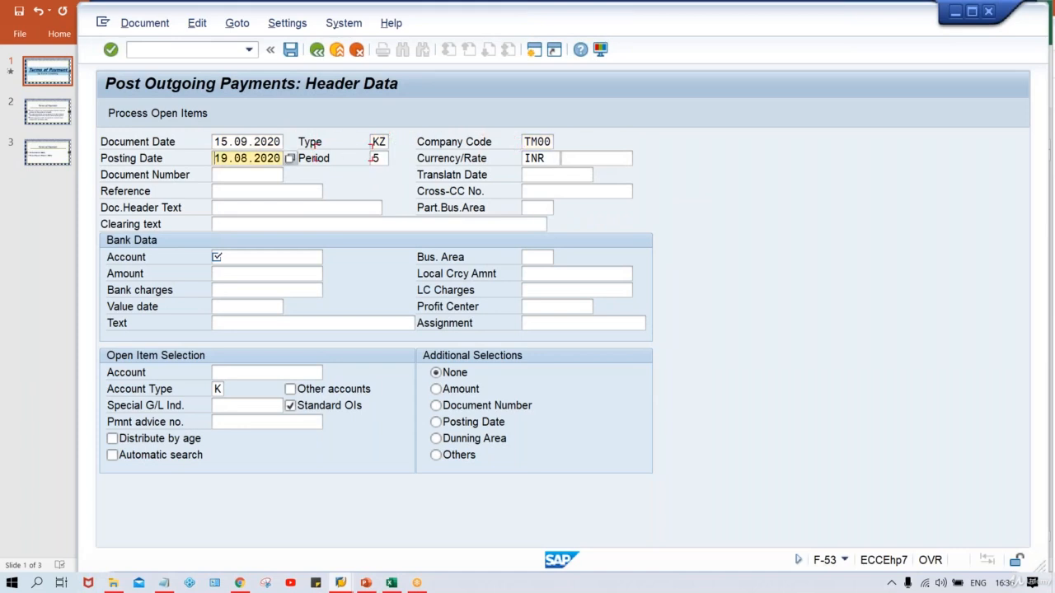
pyautogui.hotkey('ctrl', 'v')
# Choose the bank account in the bank data and set the payment amount to 1000
pyautogui.click(247, 257)
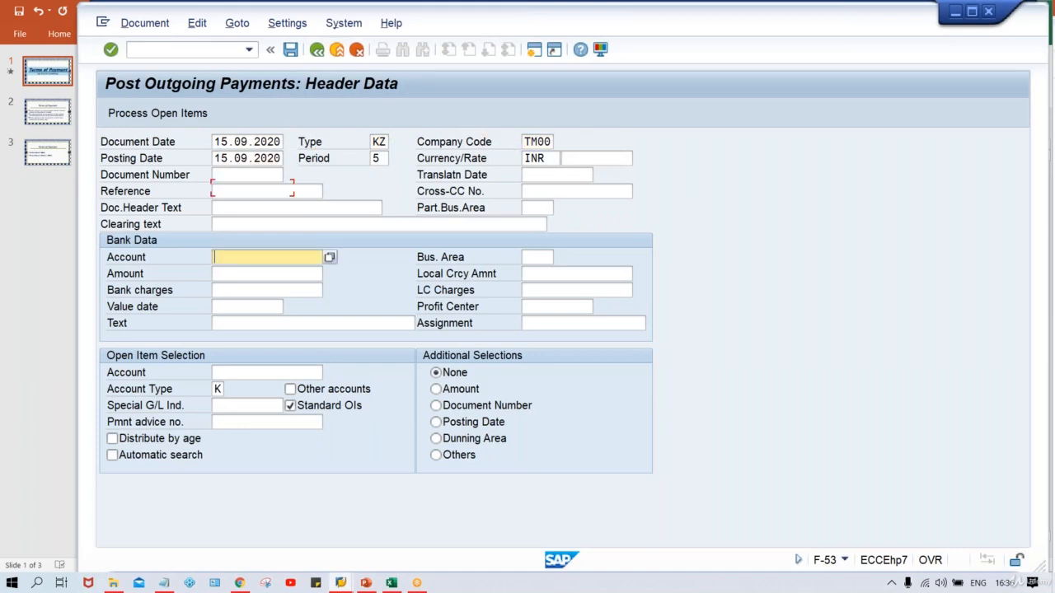
pyautogui.press('Down')
pyautogui.press('Return')
pyautogui.press('Tab')
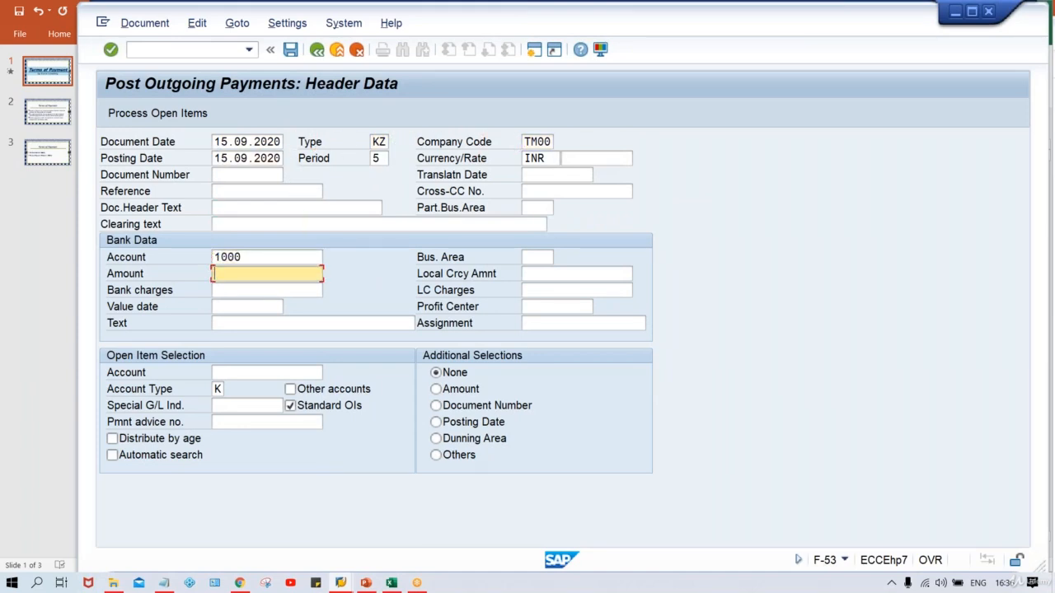
pyautogui.press('Down')
pyautogui.press('BackSpace')
pyautogui.write('1000')
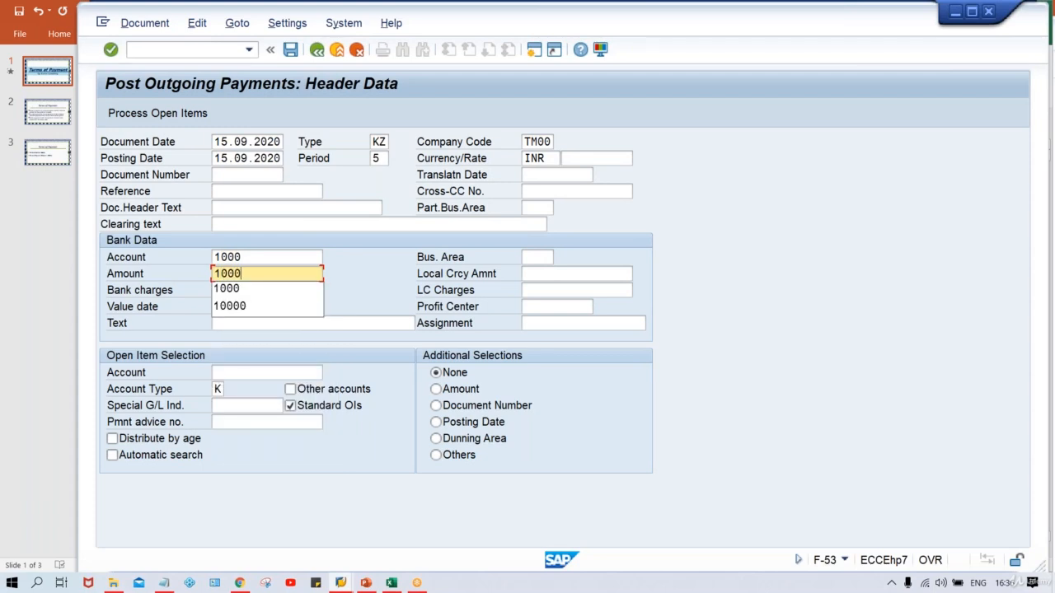
# Choose the test vendor's account for open item selection and process the open items of the 15.09.2020 payment
pyautogui.click(267, 372)
pyautogui.press('Down')
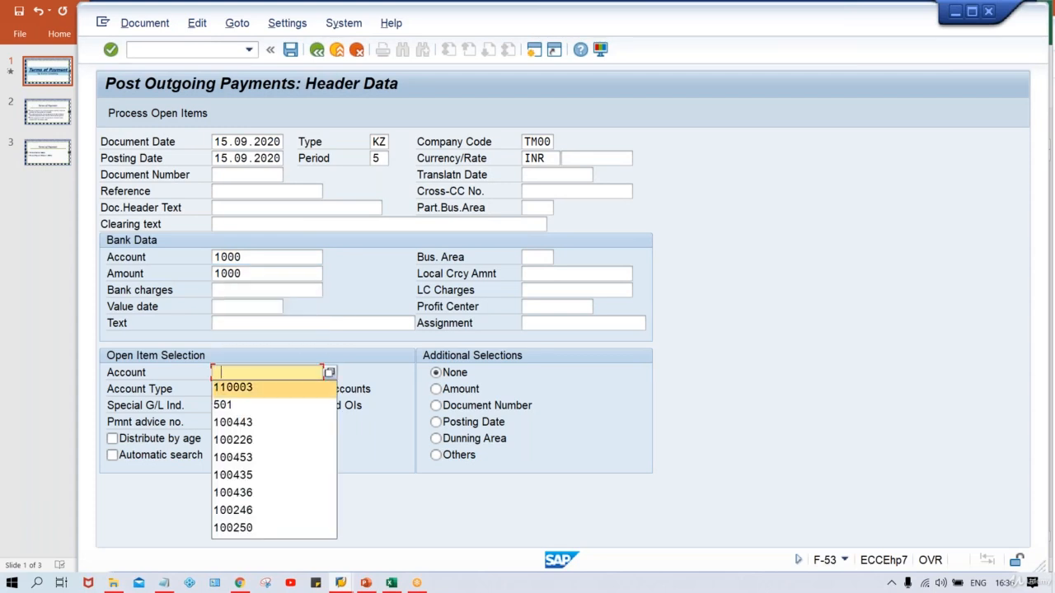
pyautogui.press('Return')
pyautogui.press('Return')
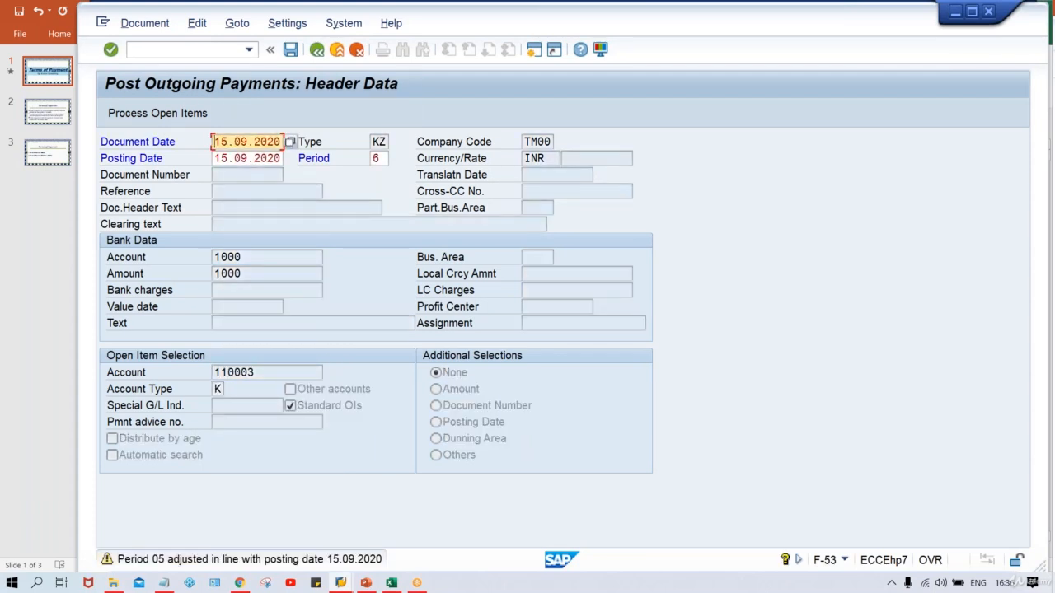
pyautogui.press('Return')
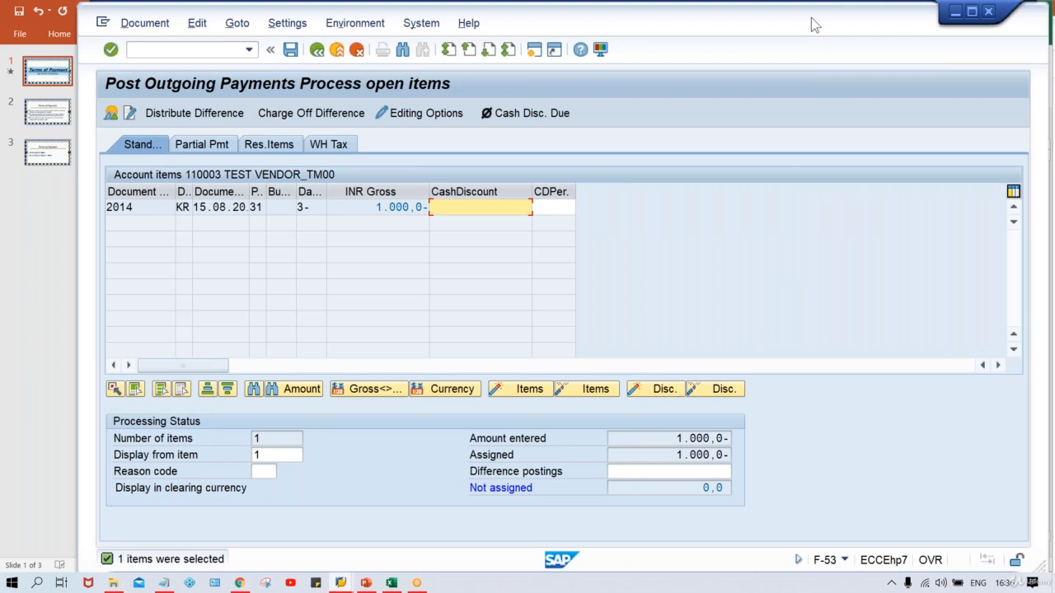
# Leave the outgoing payment without posting and open transaction FB60
pyautogui.press('F3')
pyautogui.click(693, 311)
pyautogui.click(166, 51)
pyautogui.write('/NFB60')
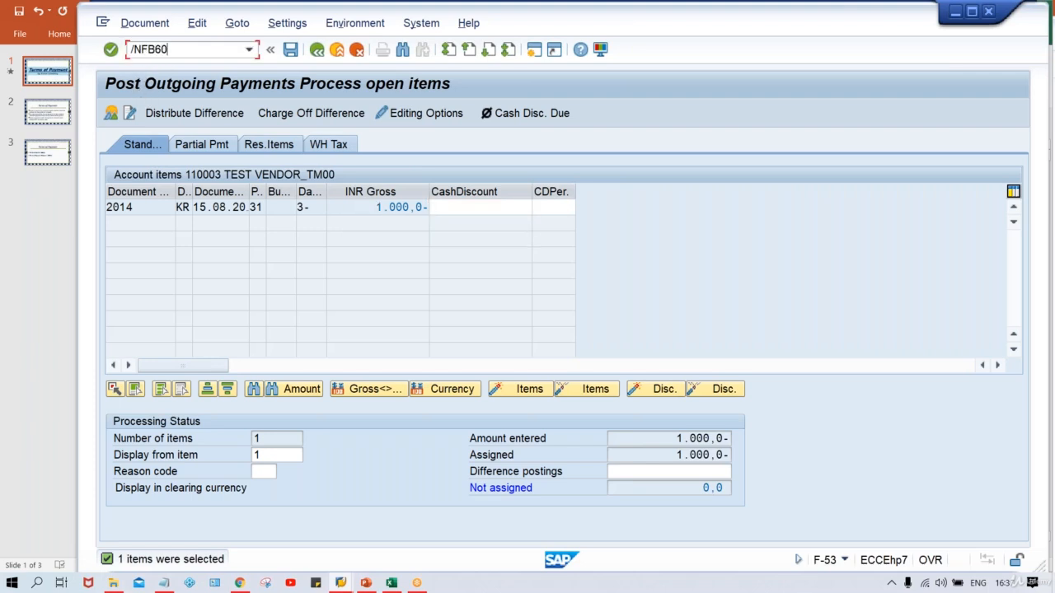
pyautogui.press('Return')
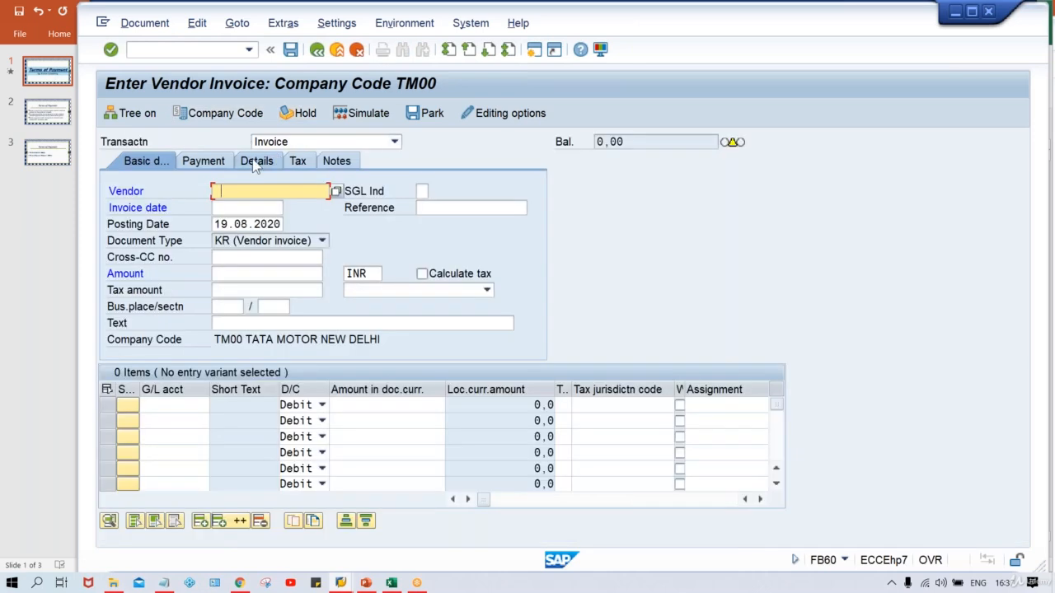
# Choose the test vendor's account and set the invoice date to 15.08.2020
pyautogui.press('Down')
pyautogui.press('Down')
pyautogui.press('Return')
pyautogui.press('Tab')
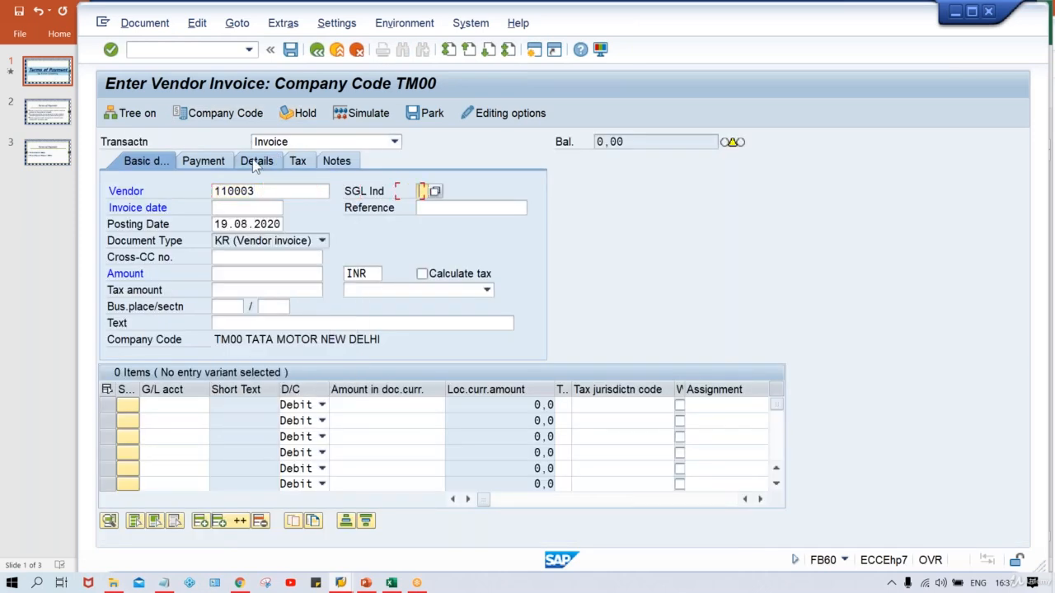
pyautogui.press('Tab')
pyautogui.press('space')
pyautogui.press('Down')
pyautogui.press('Return')
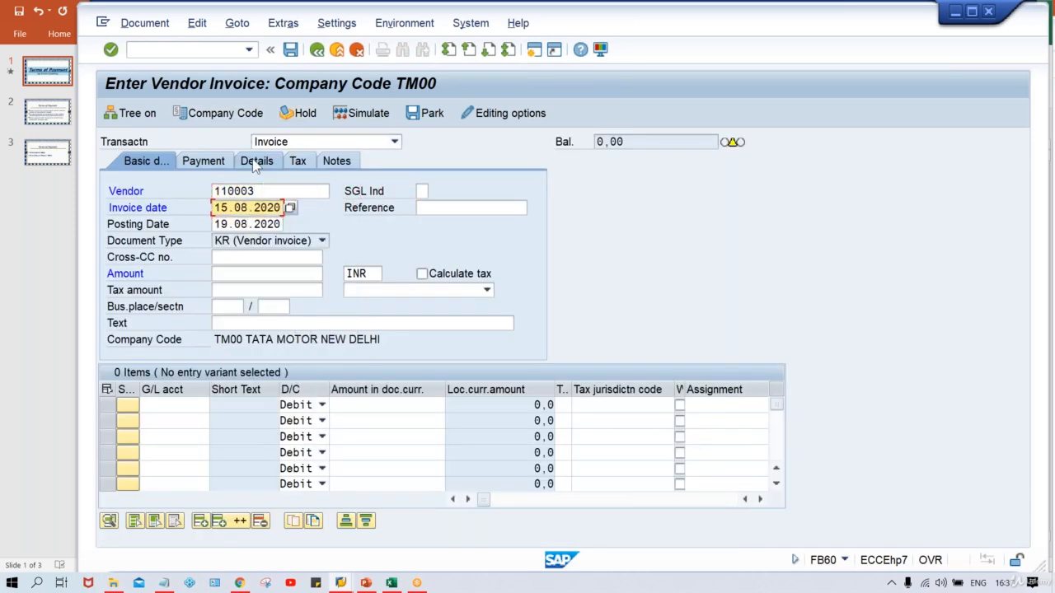
# Change the invoice's payment terms to TM30 in its payment data
pyautogui.click(209, 165)
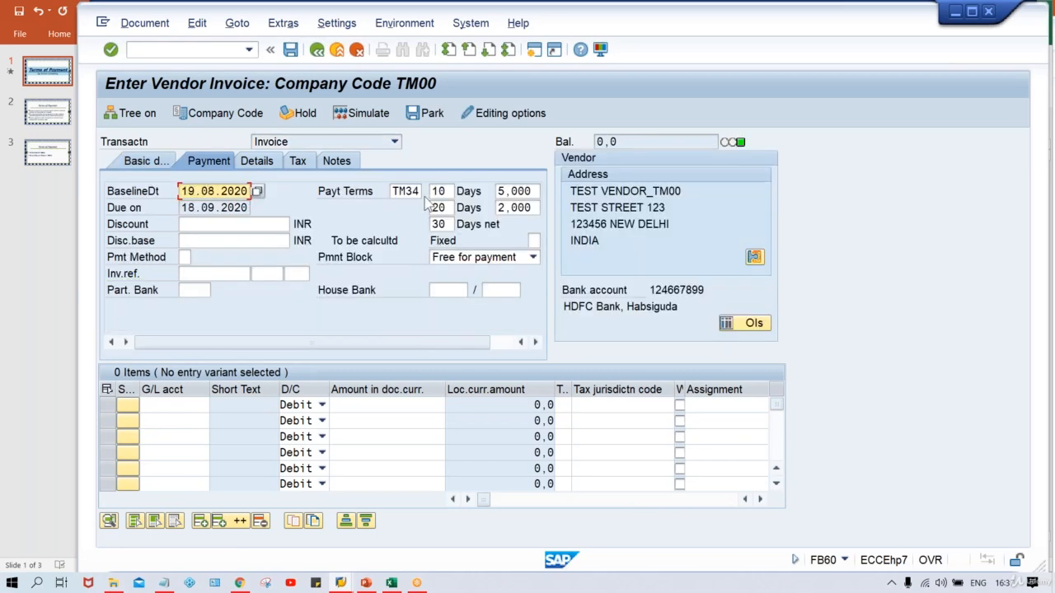
pyautogui.click(417, 191)
pyautogui.press('Return')
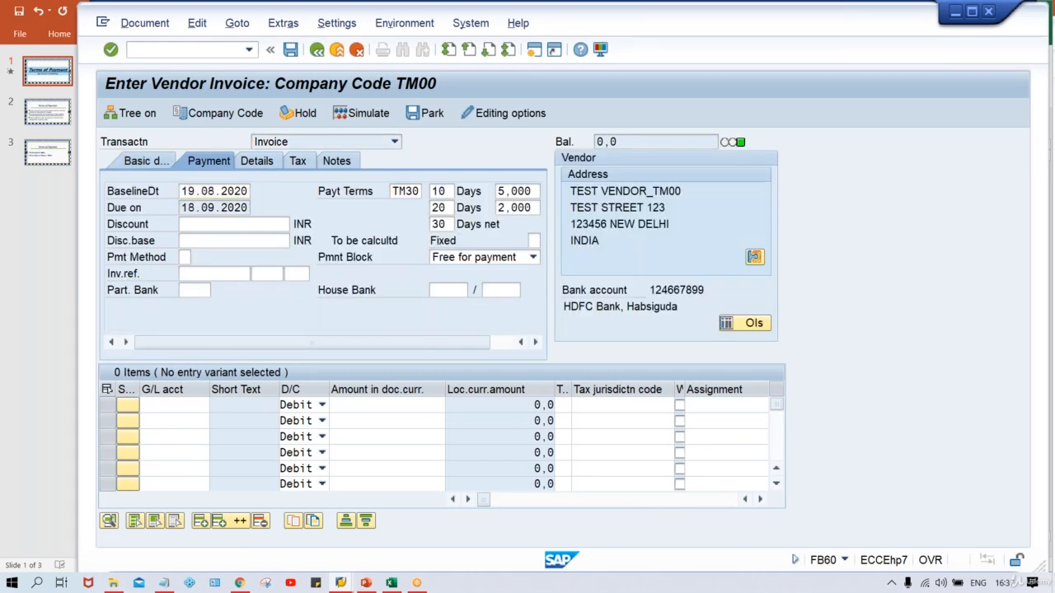
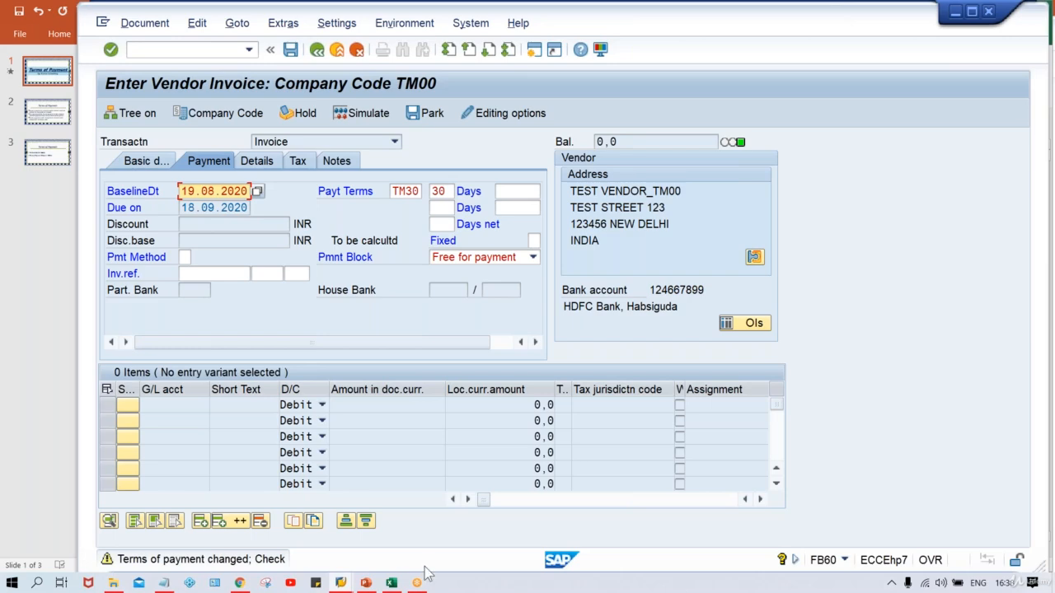
# Switch to the Class workbook in Excel and enter XYZ LTD. in cell D17
pyautogui.click(391, 582)
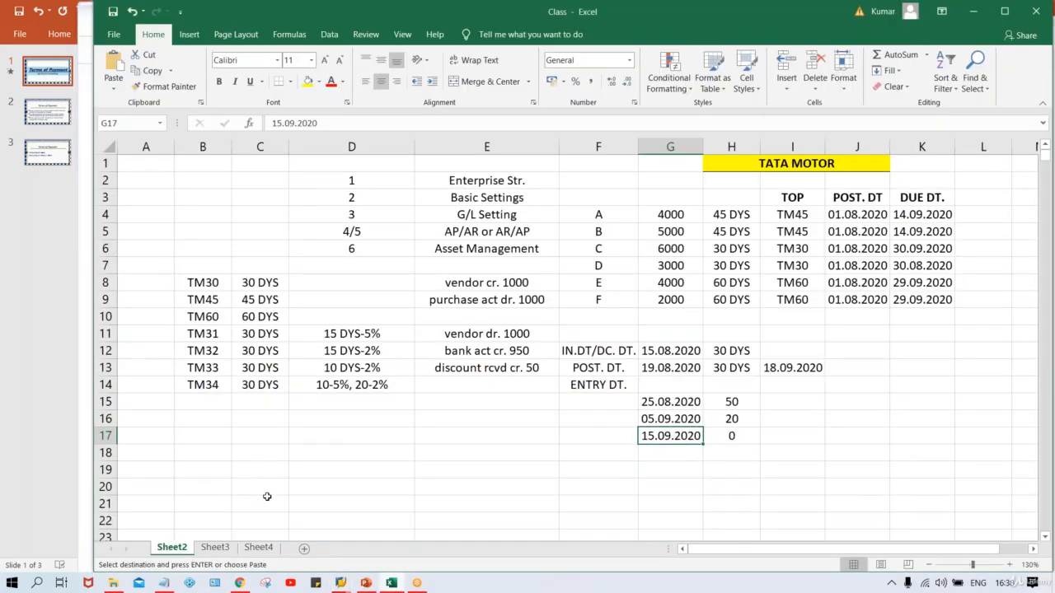
pyautogui.click(326, 432)
pyautogui.write('X')
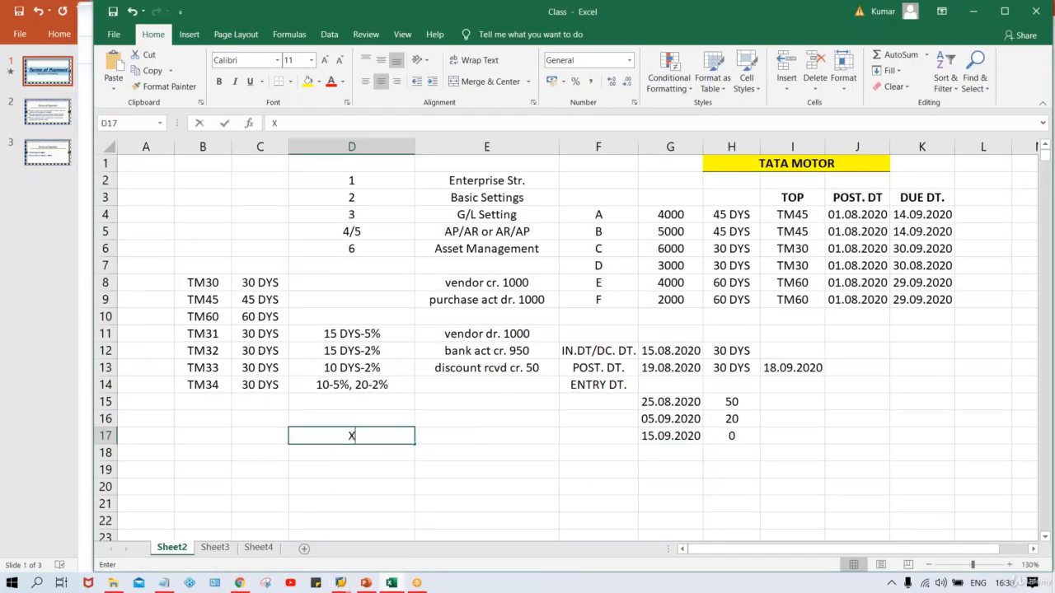
pyautogui.write('YZ LTD')
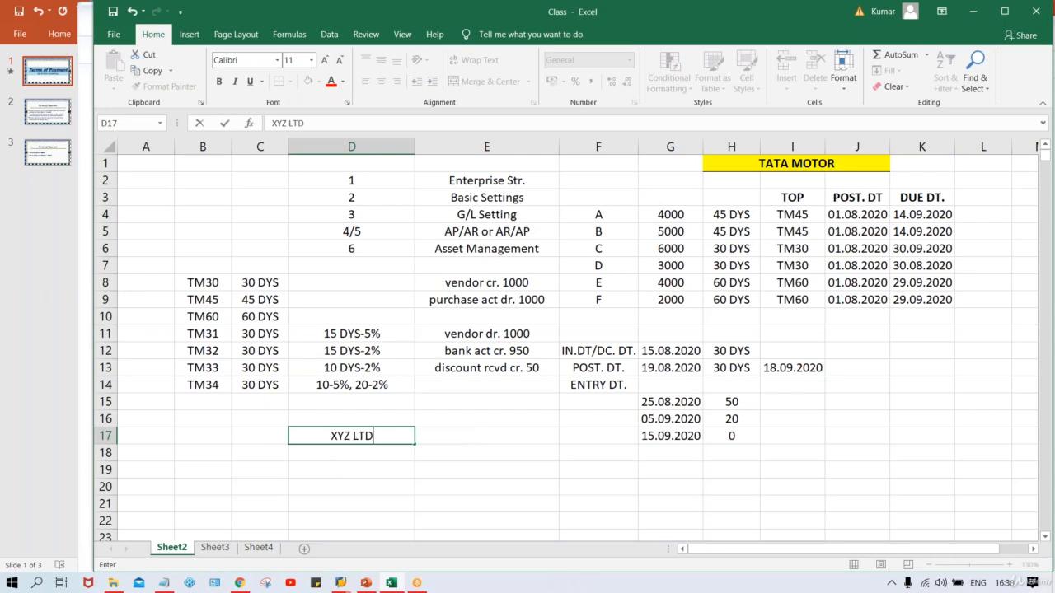
pyautogui.write('.')
pyautogui.press('Return')
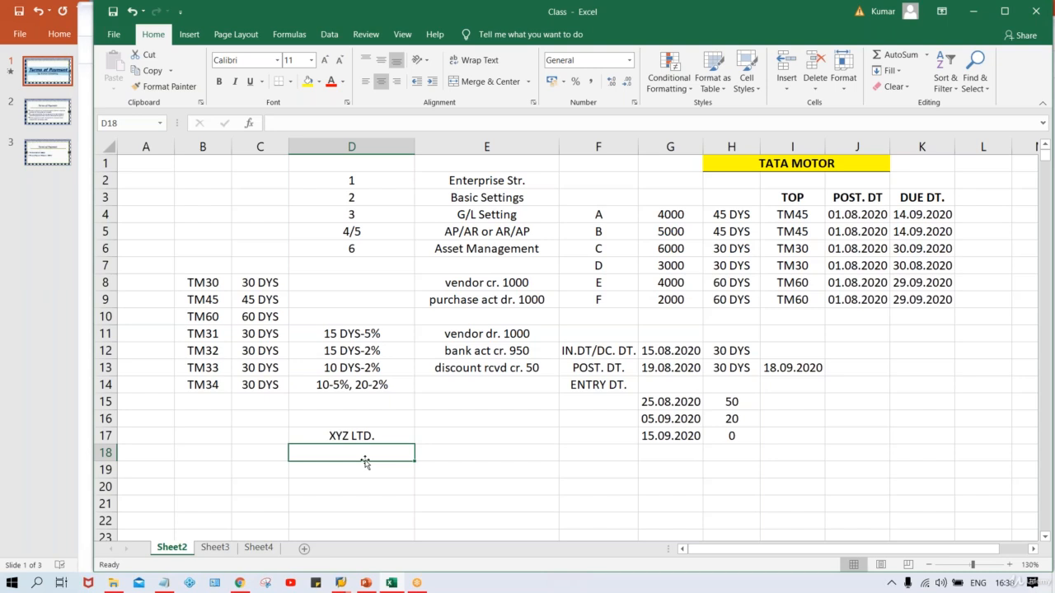
# Enter A in cell C18 and 30 DYS in cell D18 below the XYZ LTD. heading
pyautogui.click(272, 454)
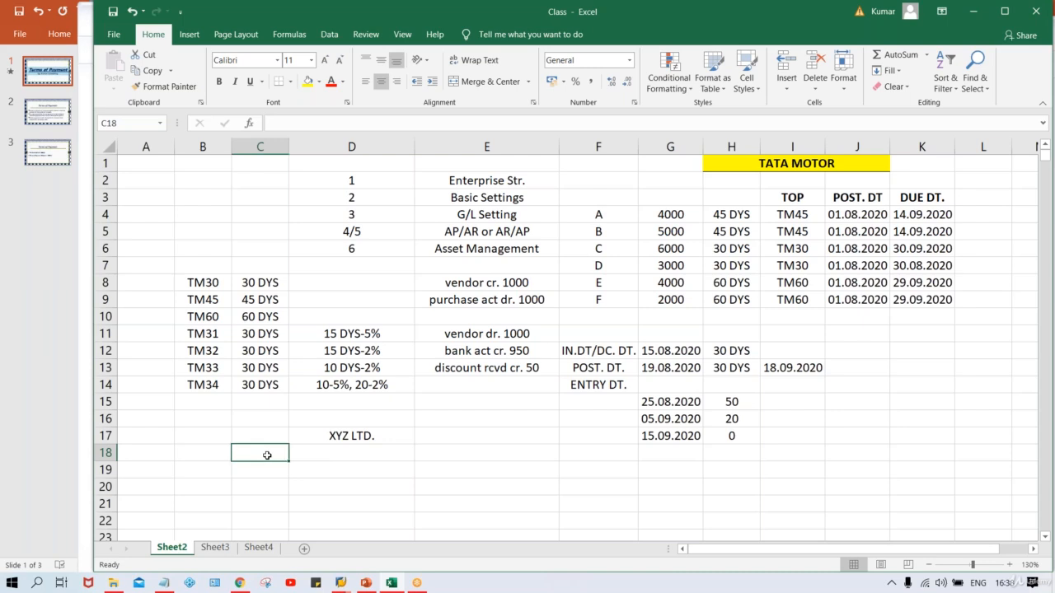
pyautogui.write('A')
pyautogui.press('Tab')
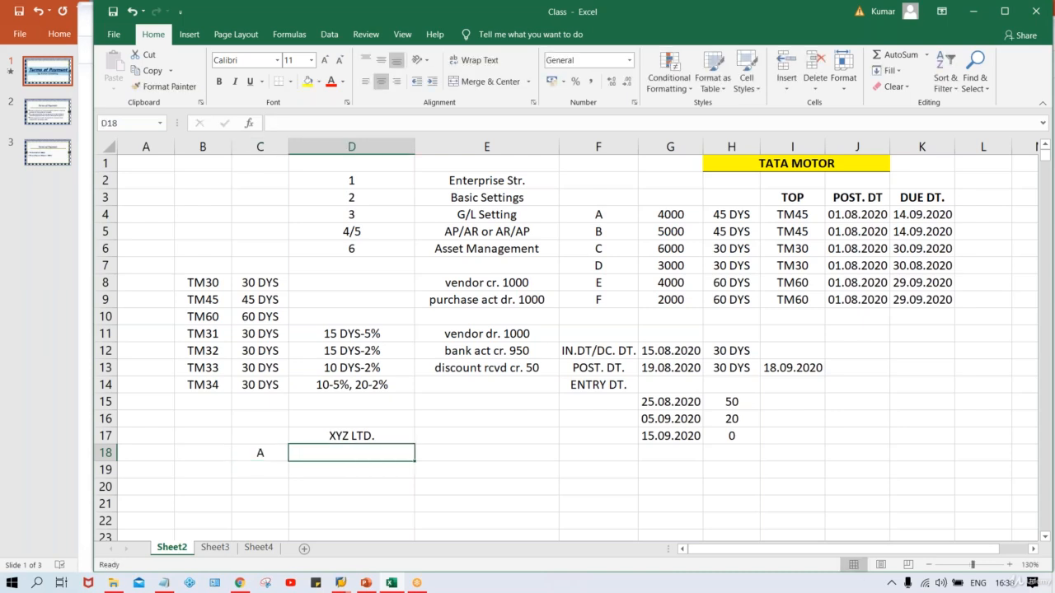
pyautogui.write('2')
pyautogui.press('BackSpace')
pyautogui.write('30')
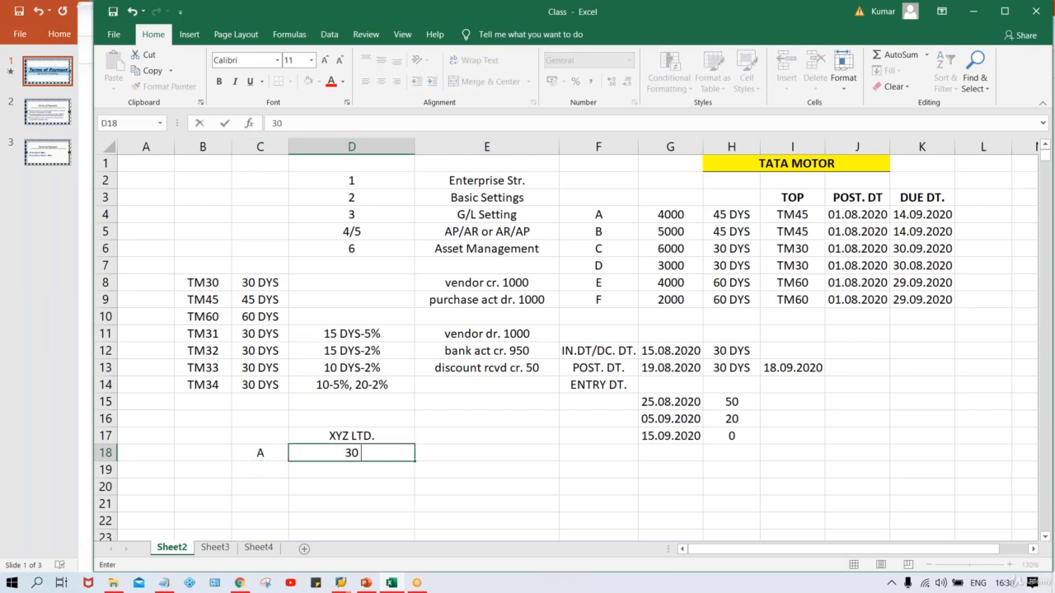
pyautogui.write(' DYS')
pyautogui.press('Return')
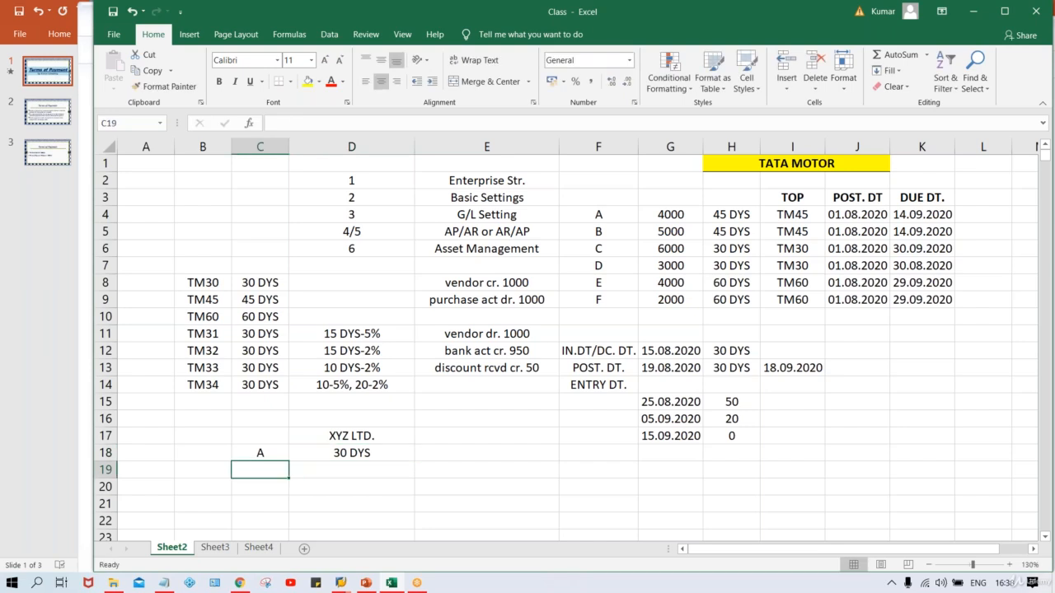
# Enter B in cell C19 and 60 DYS in cell D19
pyautogui.write('B')
pyautogui.press('Tab')
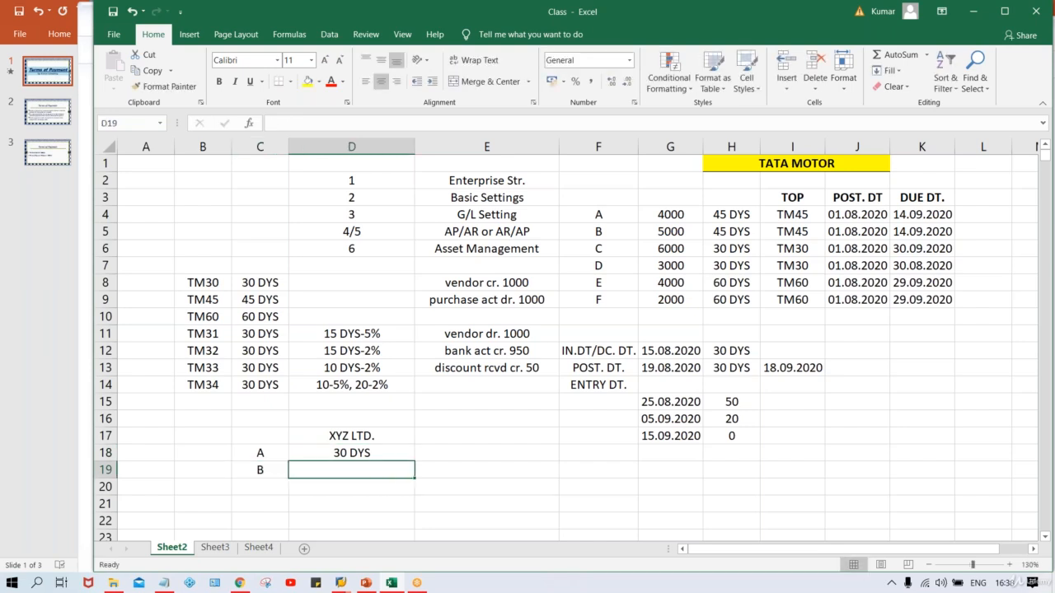
pyautogui.write('60 ')
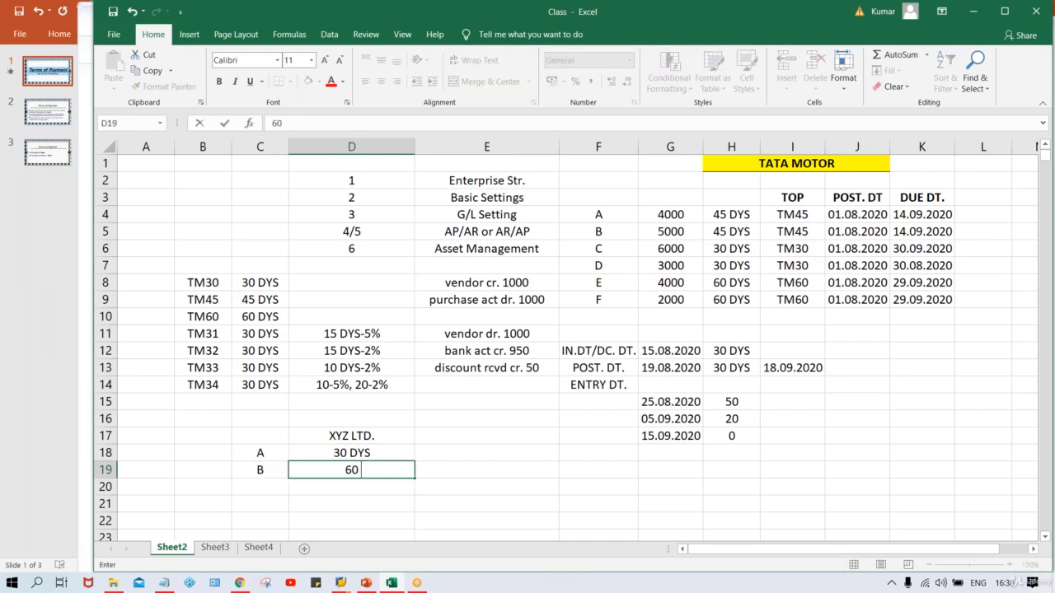
pyautogui.write('DYS')
pyautogui.press('Return')
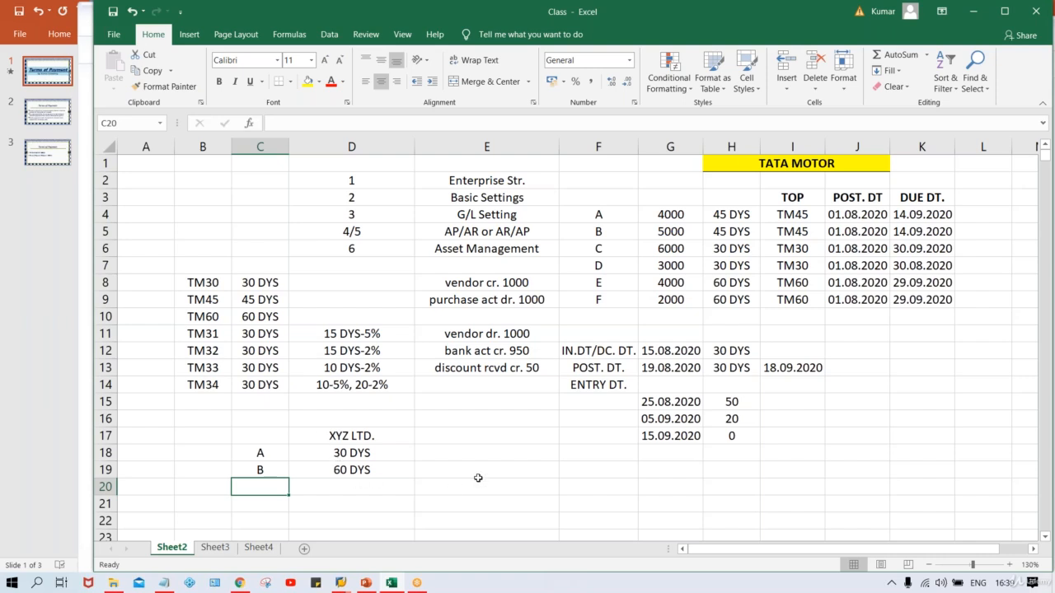
# Enter 80% in cell E18 beside the 30 DYS entry for A
pyautogui.click(386, 454)
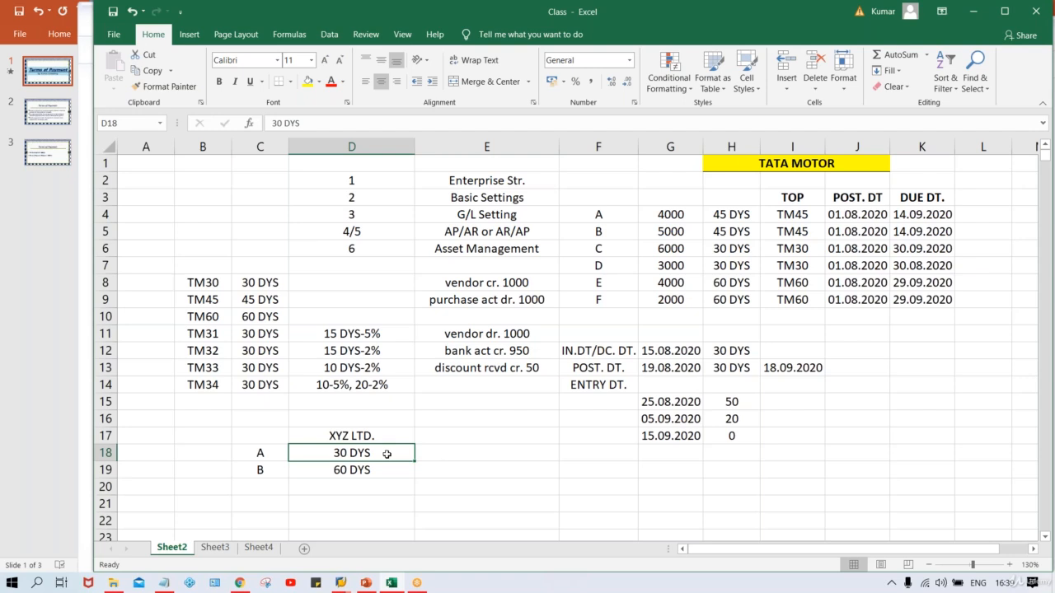
pyautogui.click(473, 451)
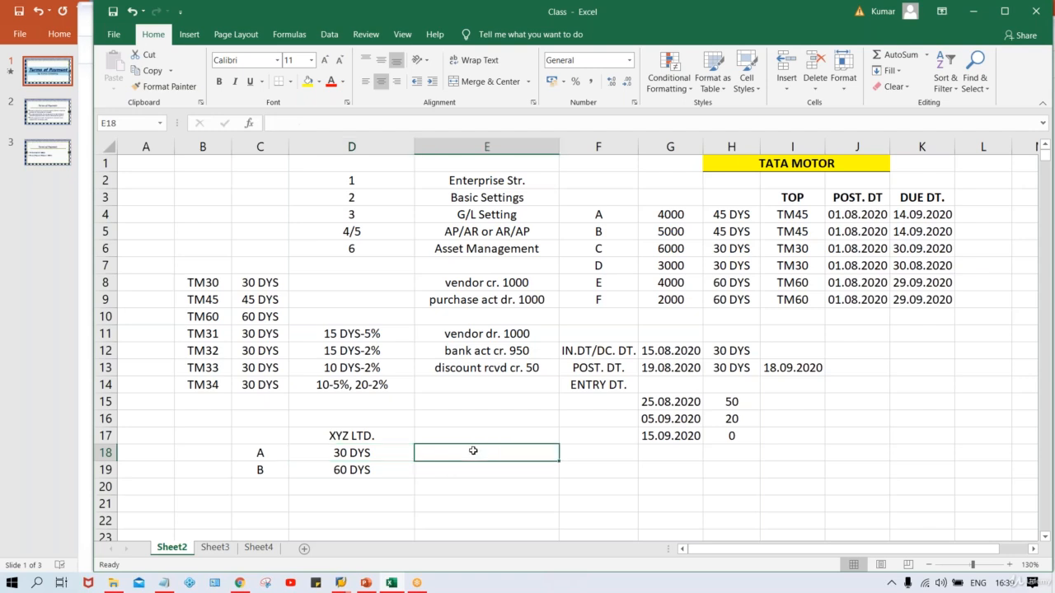
pyautogui.write('80')
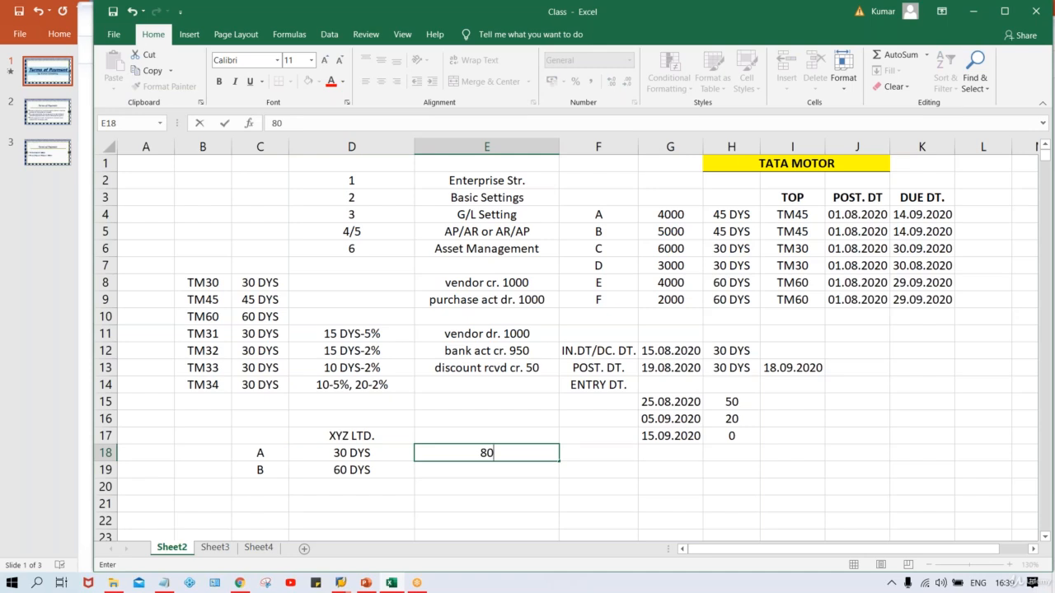
pyautogui.write('%')
pyautogui.click(249, 451)
pyautogui.click(354, 456)
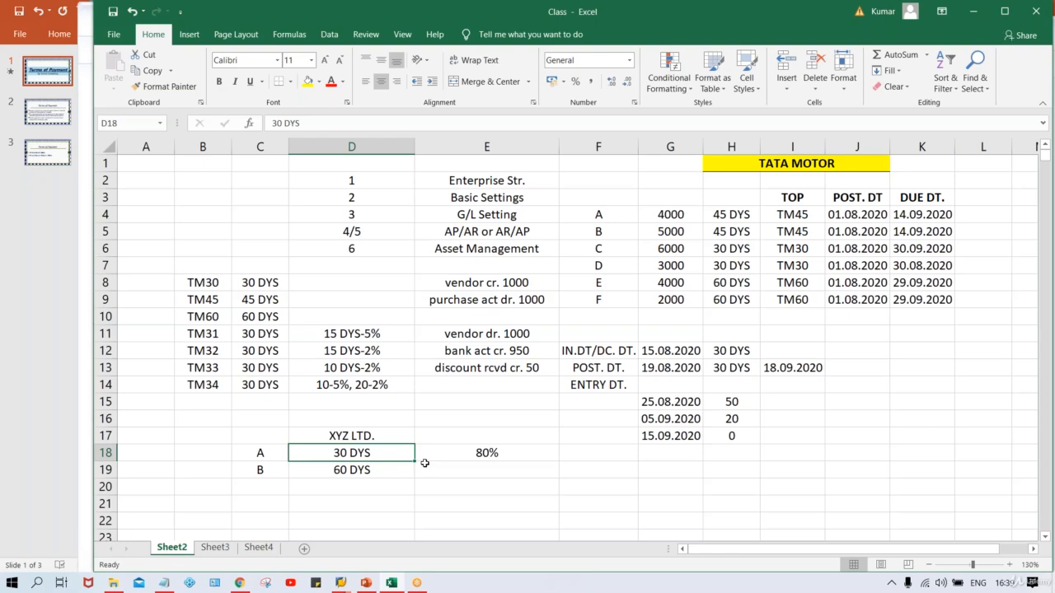
# Return to the vendor invoice in SAP and check its payment terms
pyautogui.hotkey('alt', 'Tab')
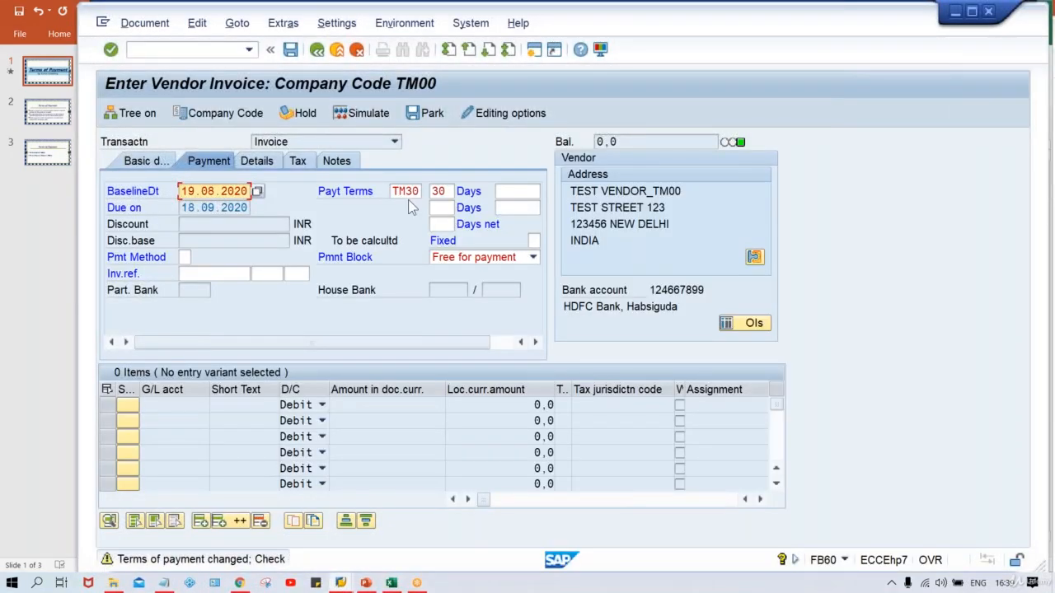
pyautogui.click(406, 191)
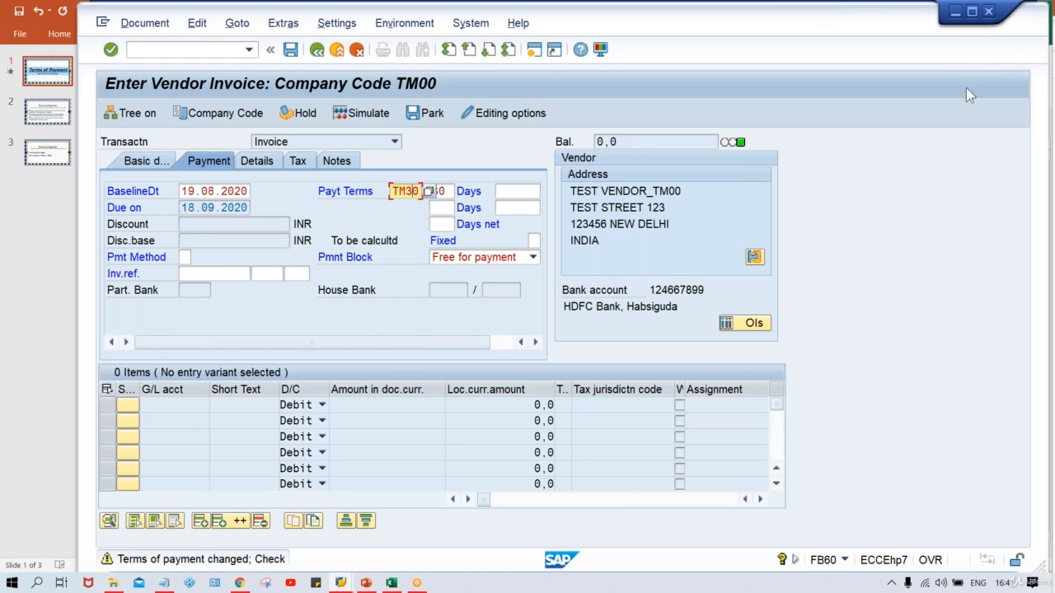
pyautogui.hotkey('alt', 'Tab')
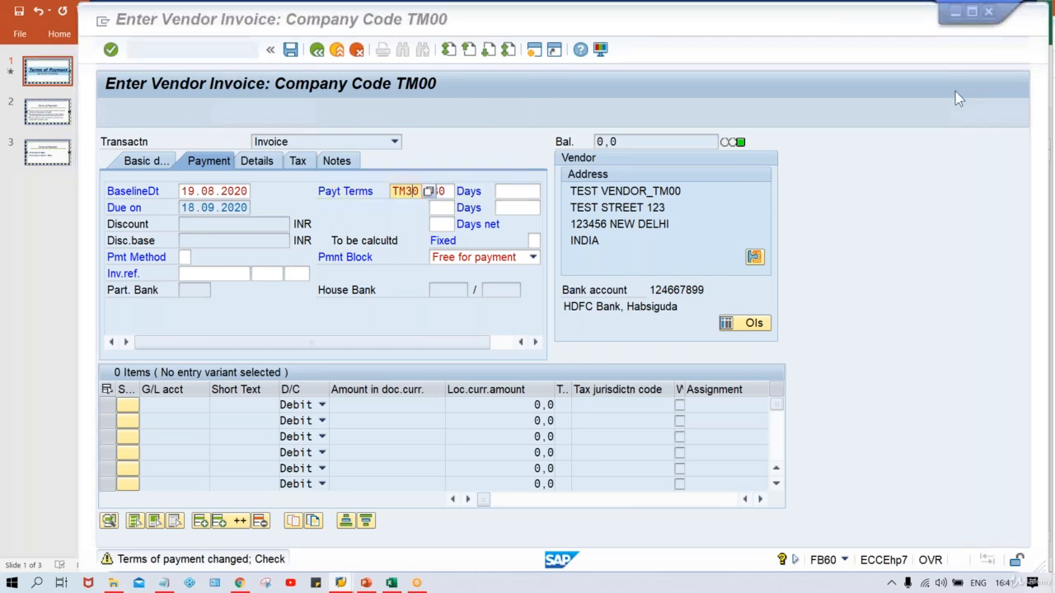